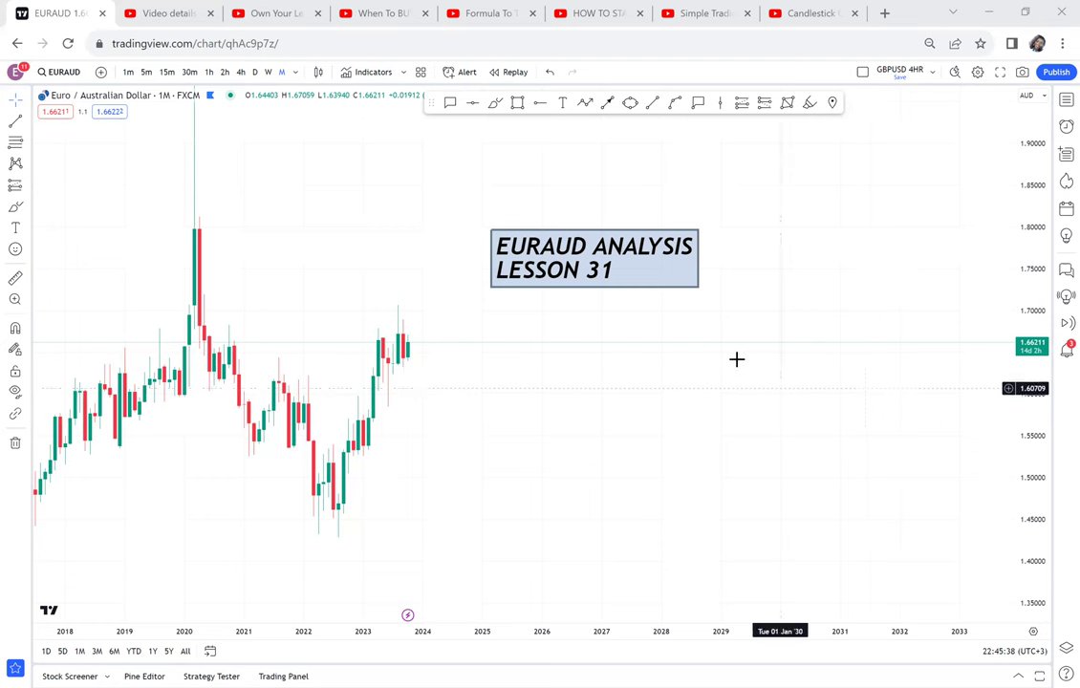
# Delete the "EURAUD ANALYSIS LESSON 31" text label from the chart
pyautogui.press('Delete')
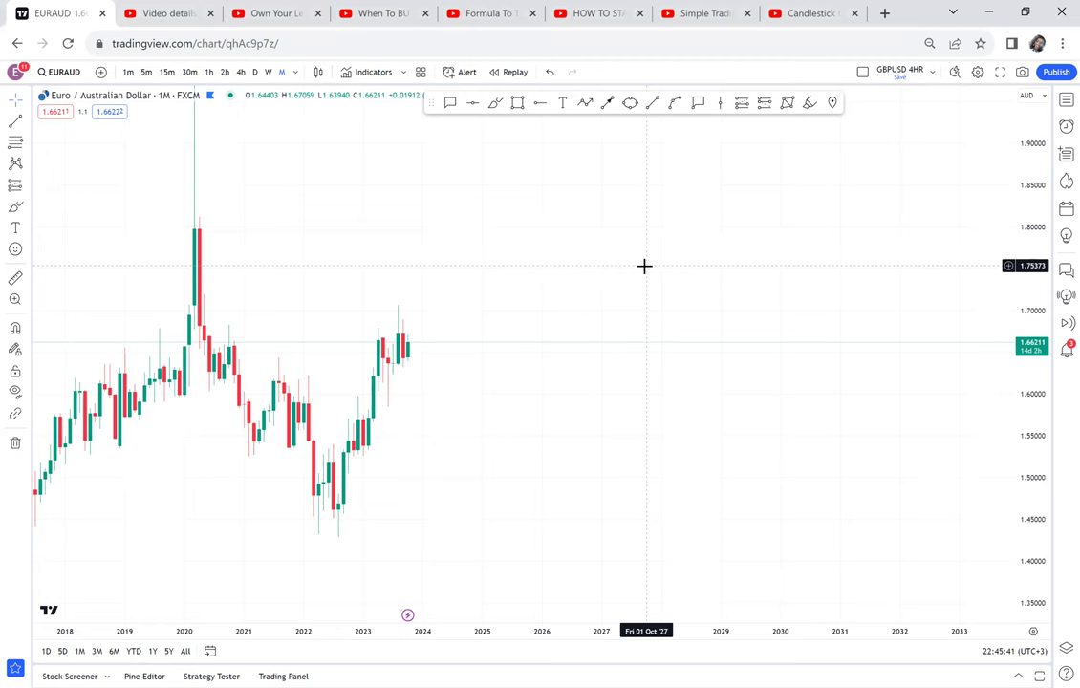
pyautogui.scroll(-3, 856, 142)
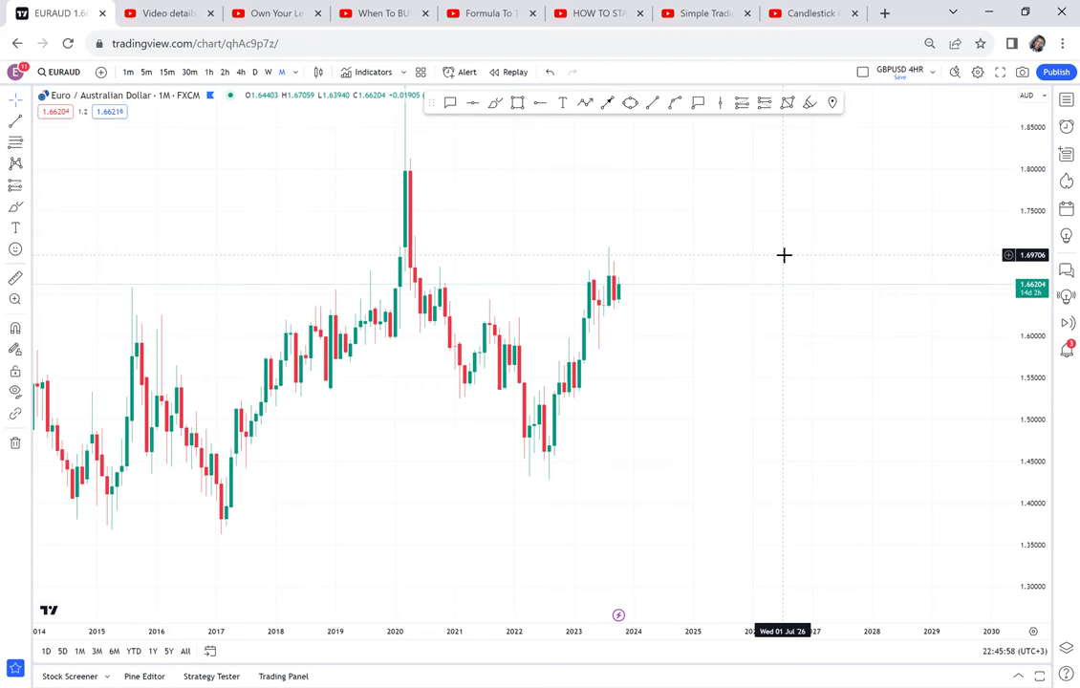
pyautogui.scroll(3, 783, 254)
pyautogui.scroll(3, 666, 260)
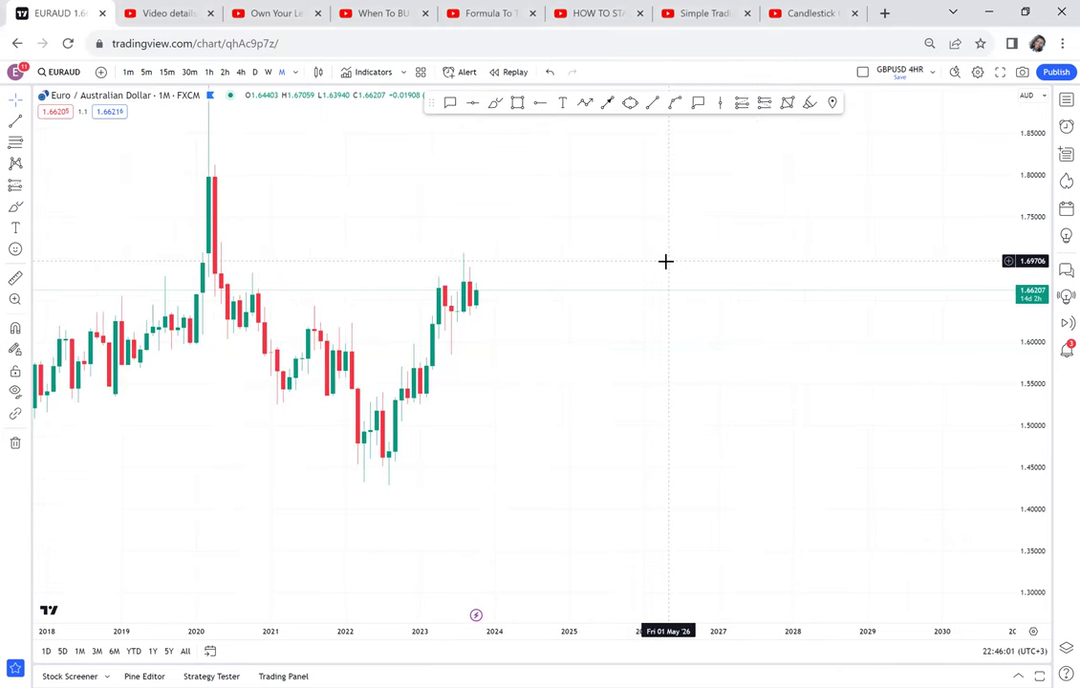
# Place a text label in the empty area beyond the latest candles and enter "MARKET STRUCTURE" as its first line
pyautogui.click(563, 102)
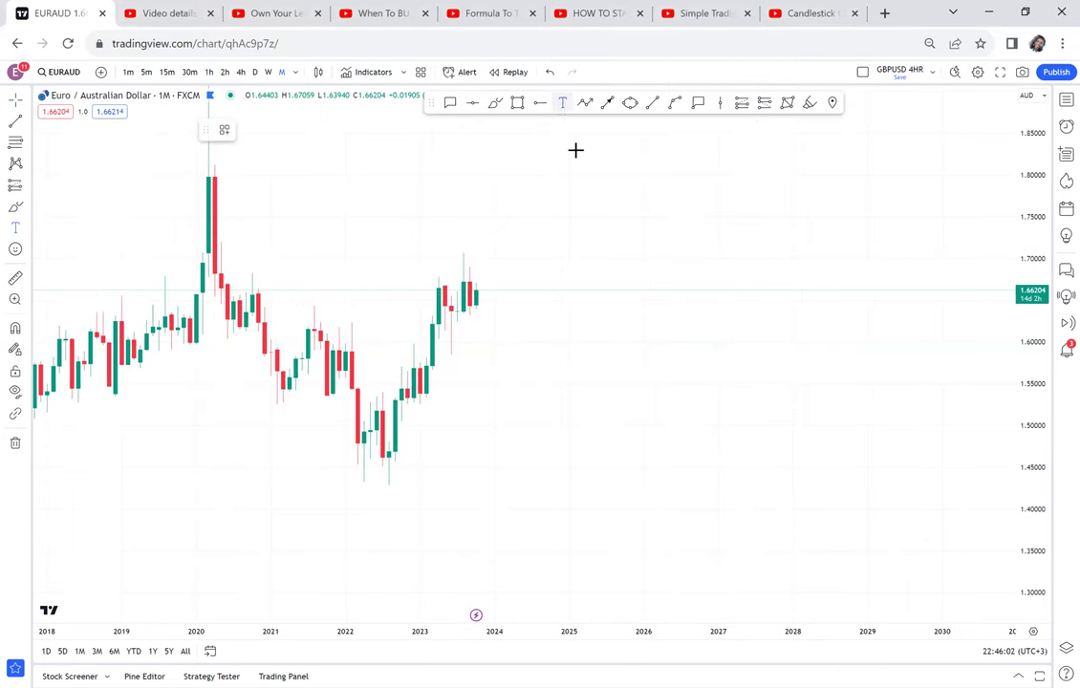
pyautogui.click(614, 253)
pyautogui.write('MA')
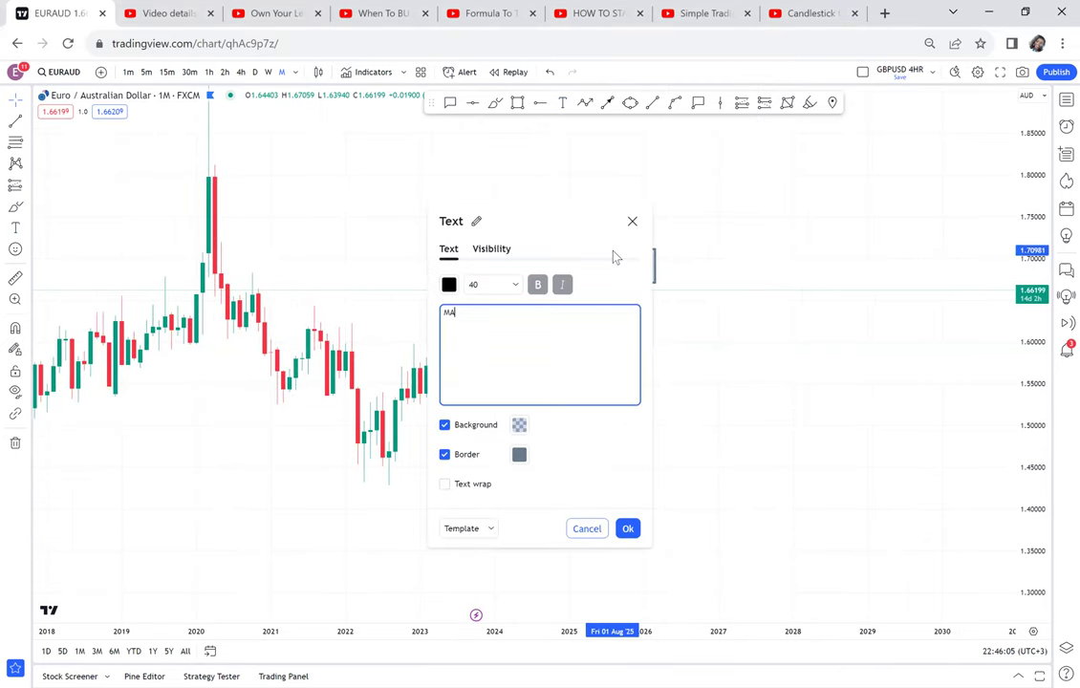
pyautogui.write('RKERT')
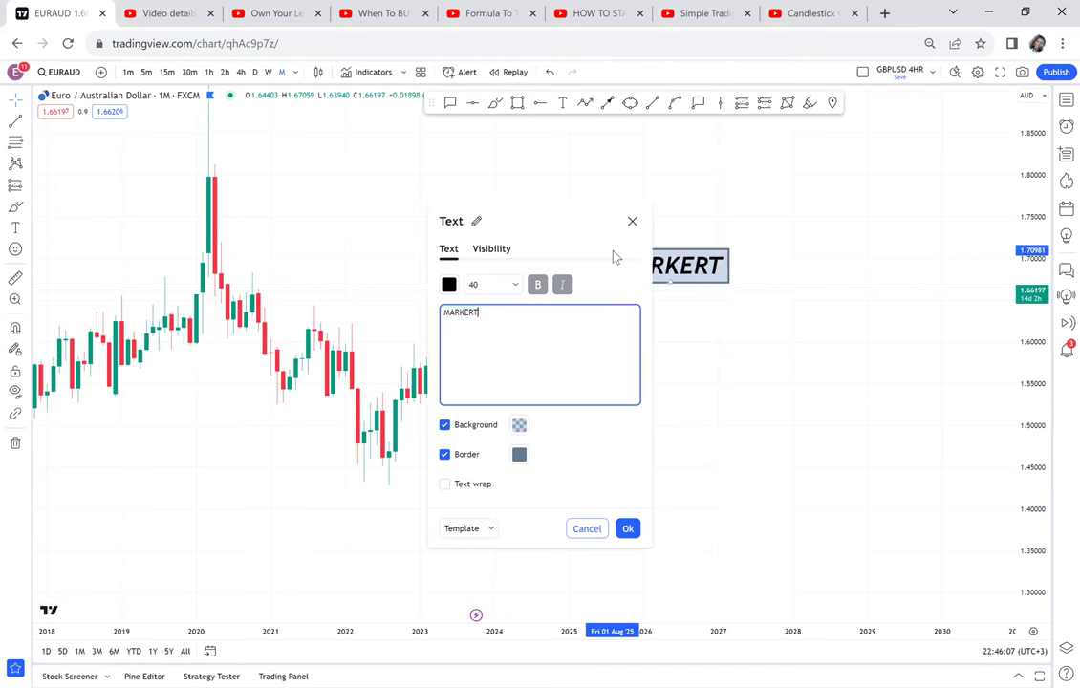
pyautogui.press('BackSpace')
pyautogui.press('BackSpace')
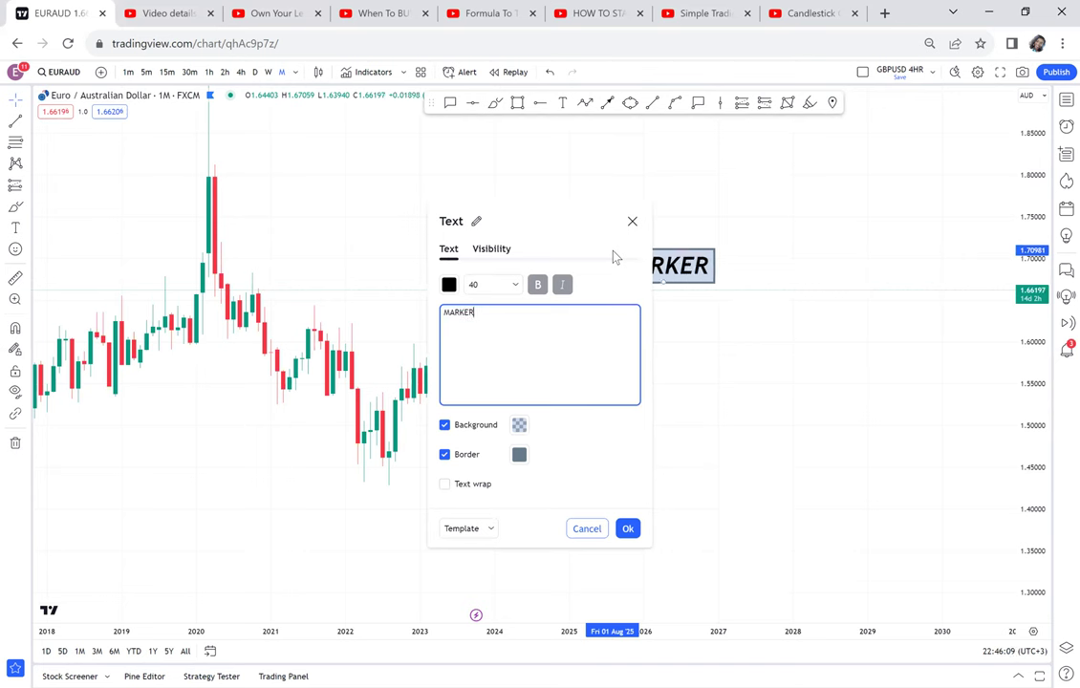
pyautogui.write('T S')
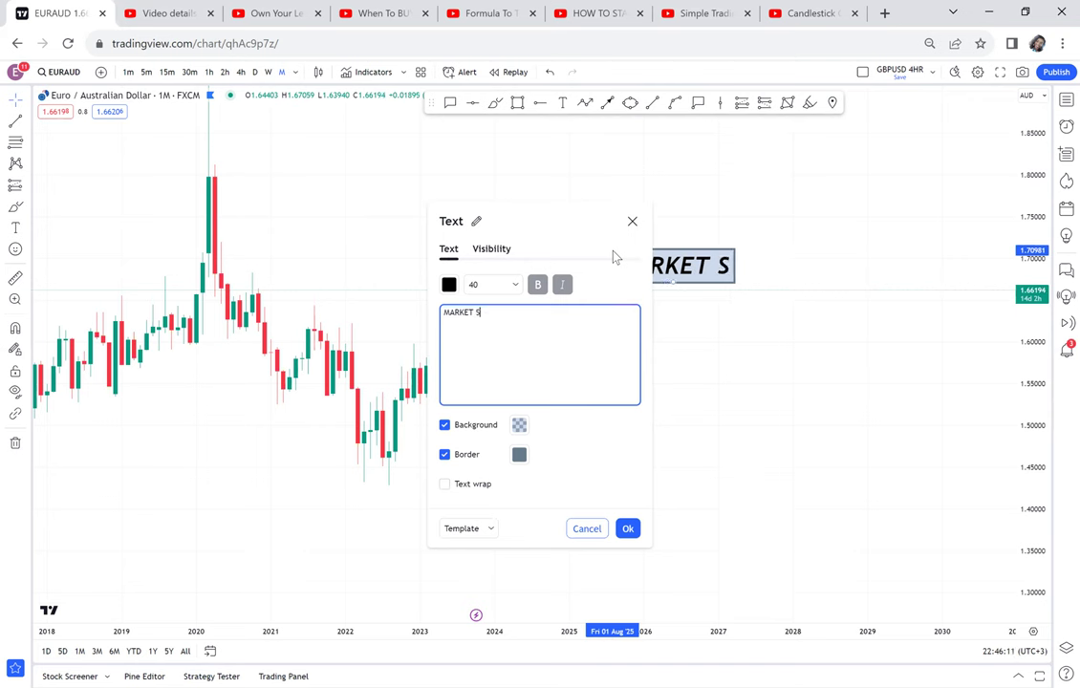
pyautogui.write('TRUCTURE')
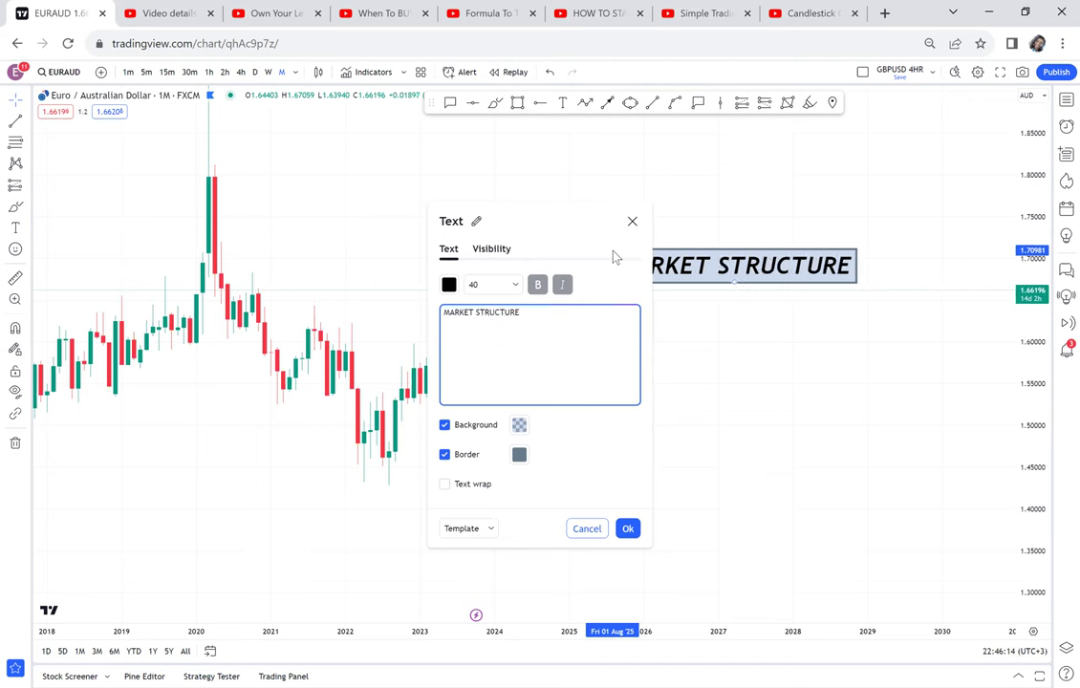
# Add the lines "PRICE ACTION" and "FOREX PATTERN" to the label text and close its settings
pyautogui.press('Return')
pyautogui.write('PR')
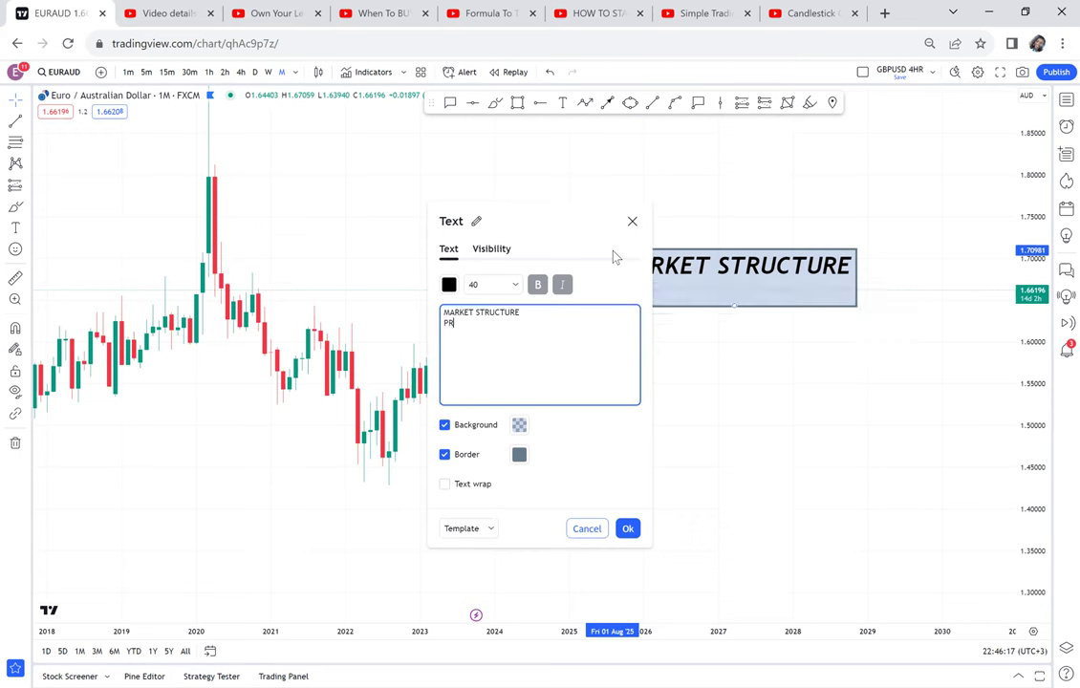
pyautogui.write('ICE ACTION')
pyautogui.press('Return')
pyautogui.write('F')
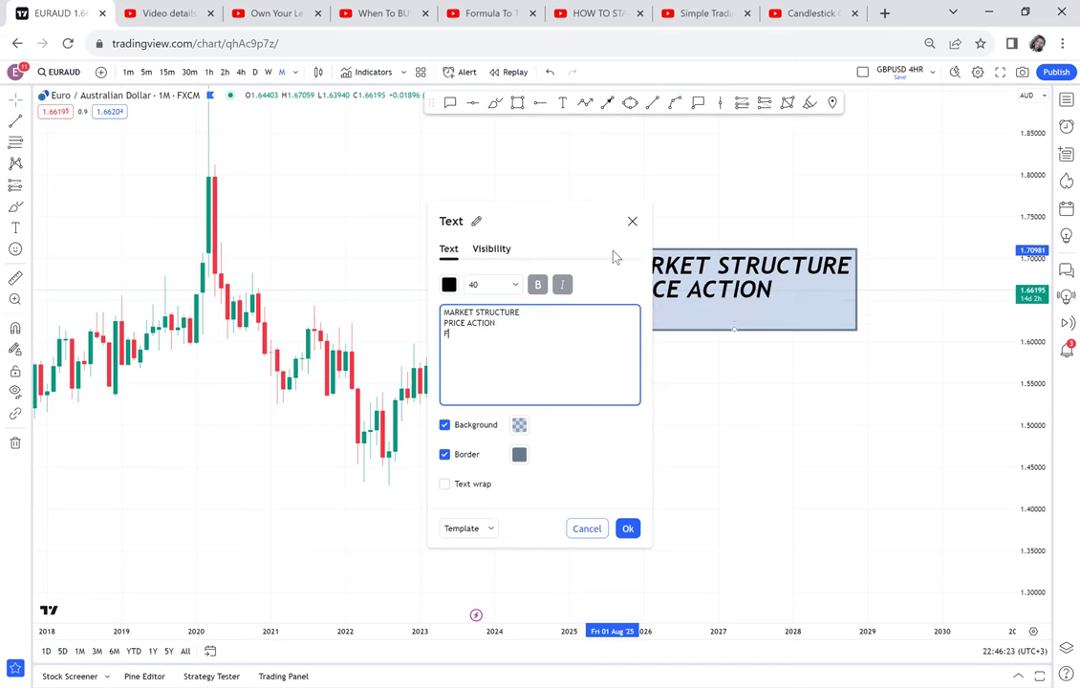
pyautogui.write('OREX')
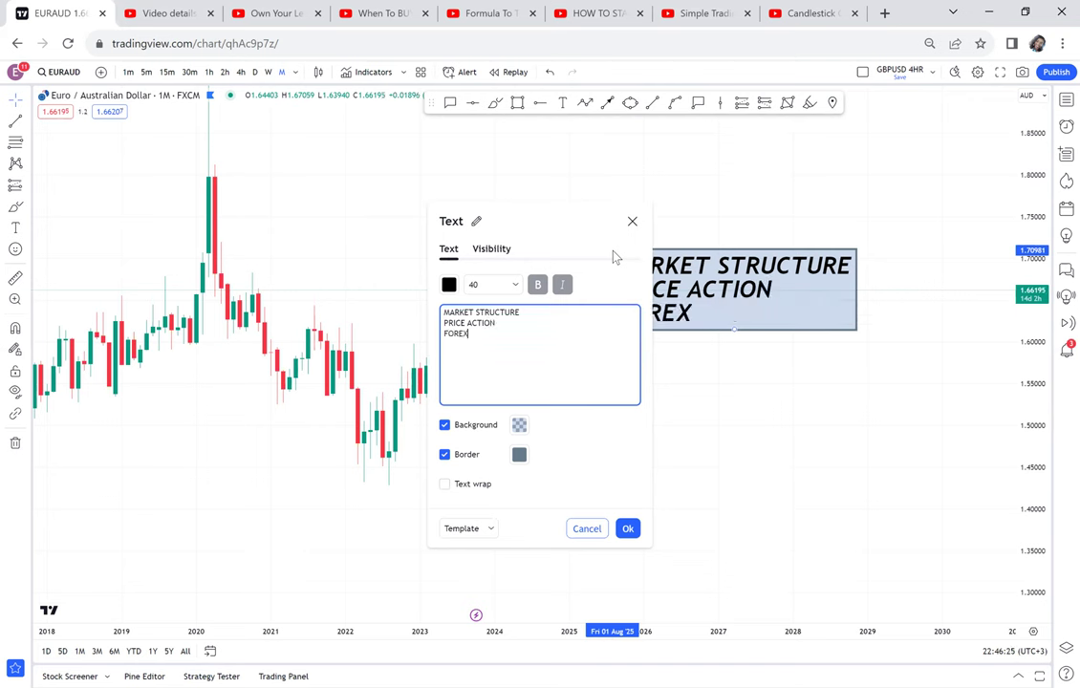
pyautogui.write(' PATTERM')
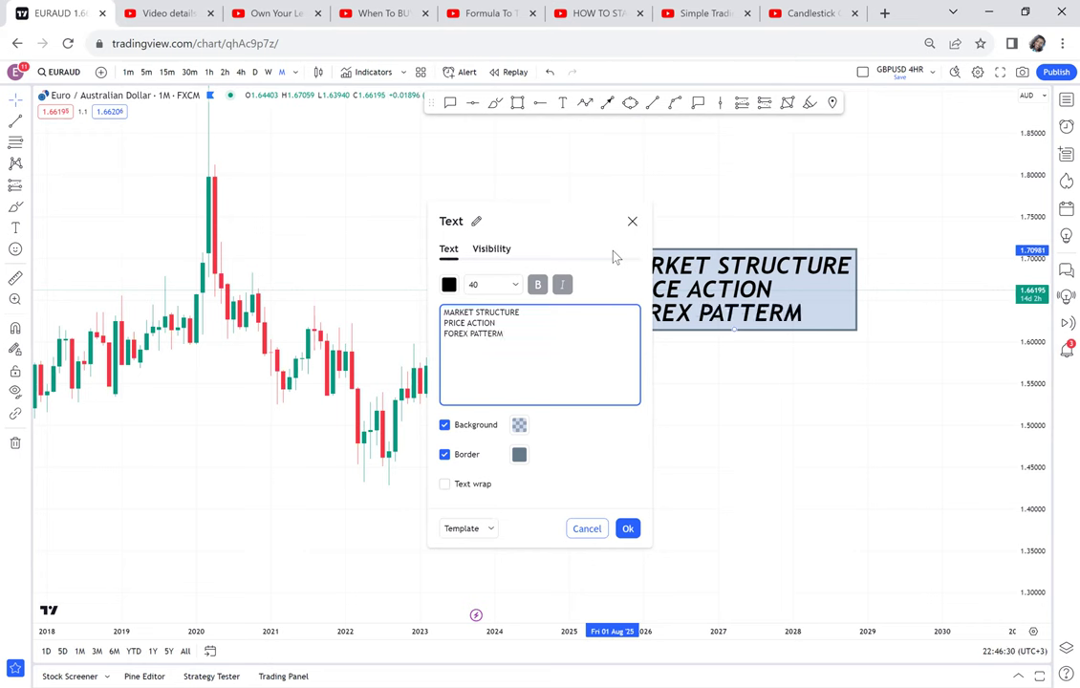
pyautogui.press('BackSpace')
pyautogui.write('N')
pyautogui.click(822, 376)
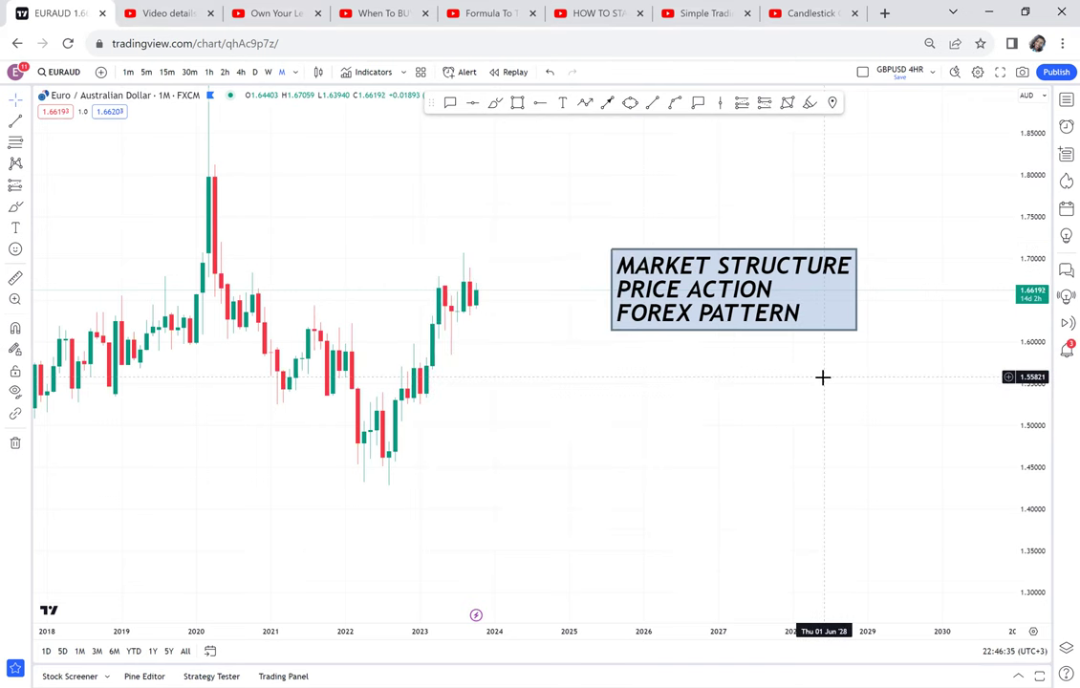
# Move the three-line text label slightly higher and further from the candles, to about the 1.742 price level, and deselect it
pyautogui.click(735, 316)
pyautogui.moveTo(734, 316); pyautogui.dragTo(762, 297)
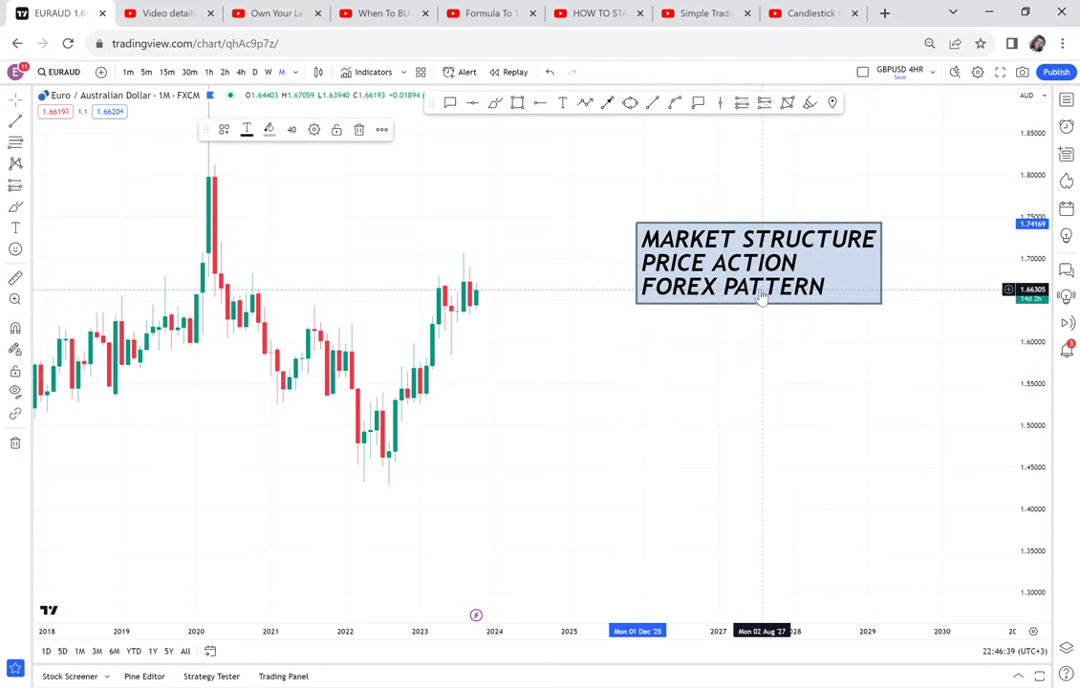
pyautogui.scroll(1, 544, 261)
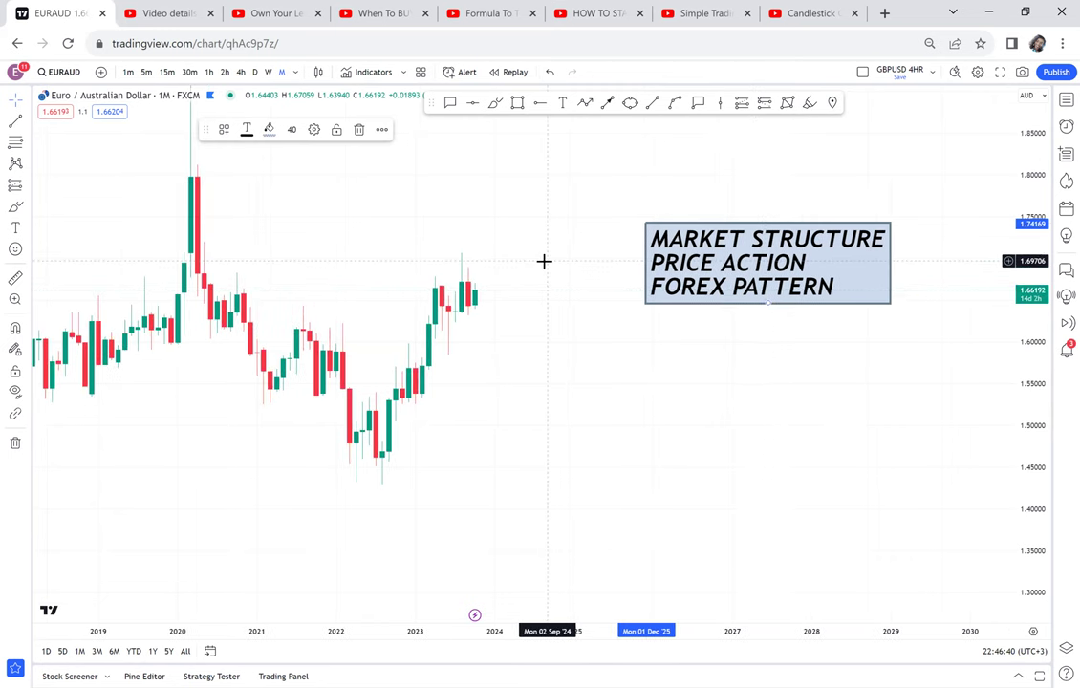
pyautogui.click(557, 410)
# Draw an upward arrow beside the rally from the 2022 low, from about 1.435 to about 1.630
pyautogui.scroll(1, 573, 407)
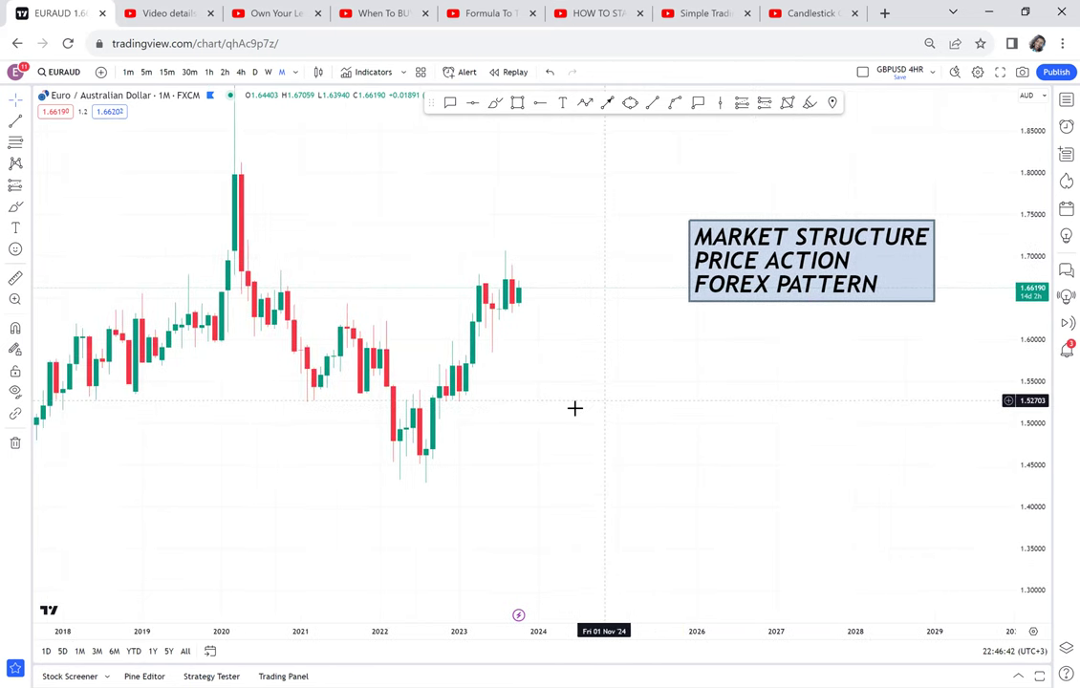
pyautogui.scroll(1, 574, 408)
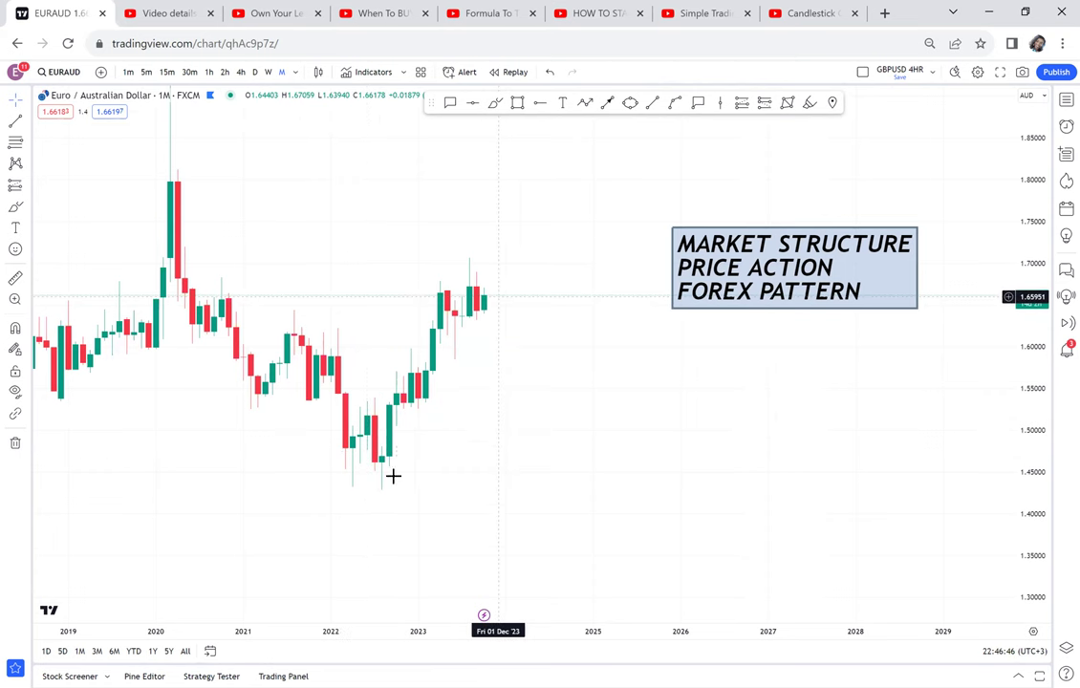
pyautogui.click(607, 103)
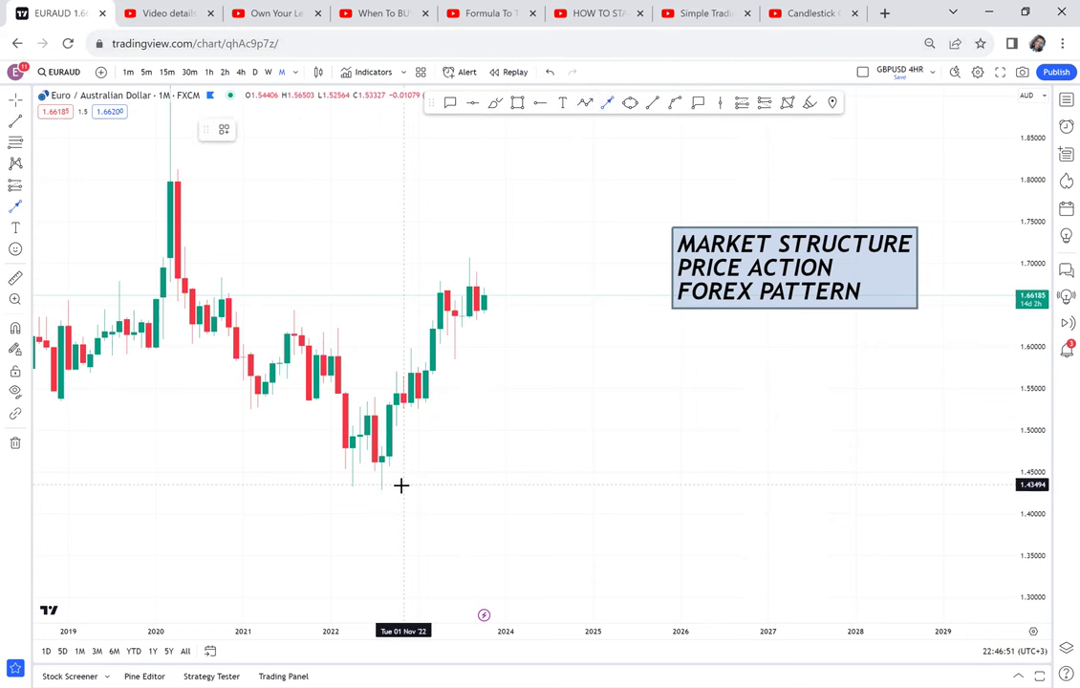
pyautogui.moveTo(403, 485)
pyautogui.mouseDown()
pyautogui.moveTo(480, 345)
pyautogui.moveTo(477, 284)
pyautogui.moveTo(499, 325)
pyautogui.mouseUp()
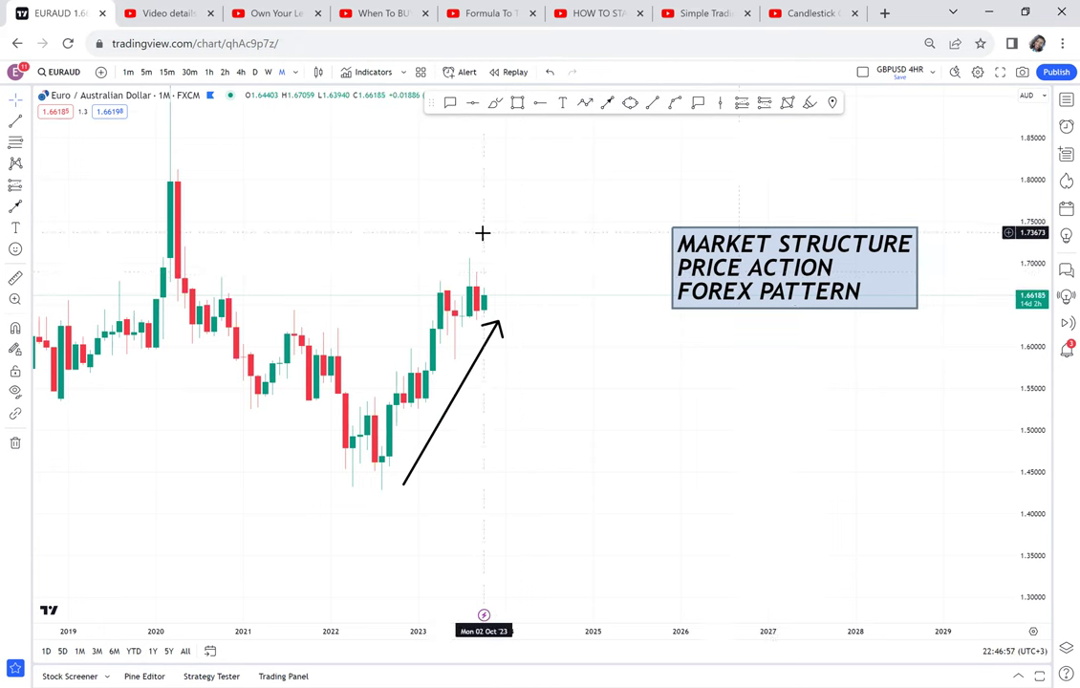
# Draw a short arrow pointing at the latest candles from about 1.705 to 1.680, and move it above the text label
pyautogui.click(606, 105)
pyautogui.moveTo(521, 258); pyautogui.dragTo(487, 280)
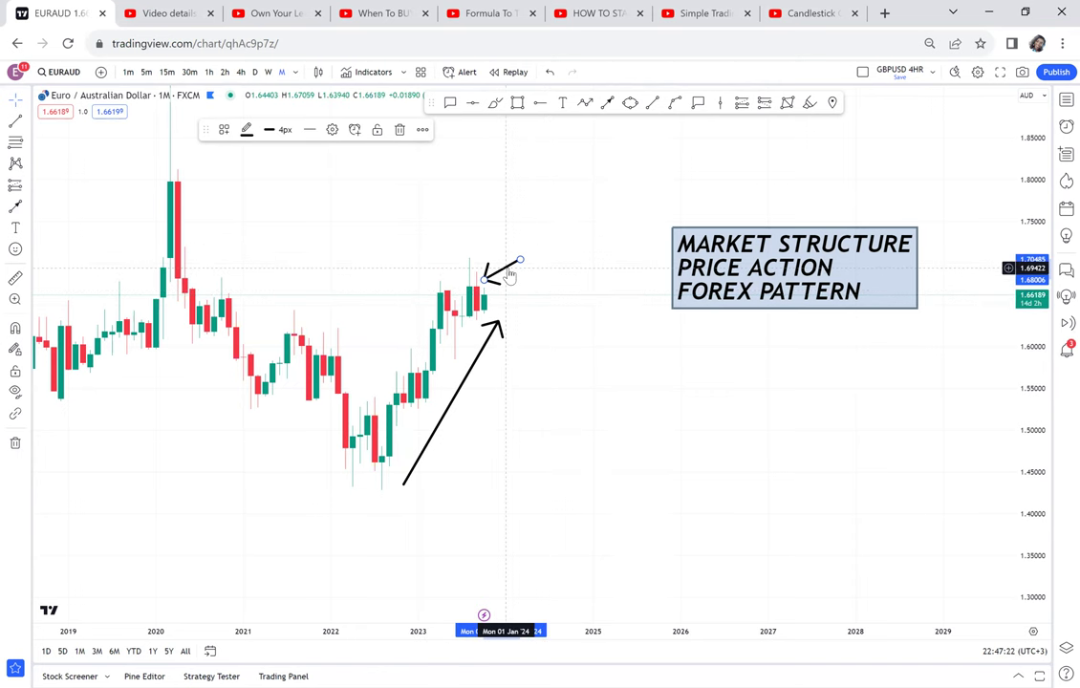
pyautogui.moveTo(510, 275); pyautogui.dragTo(705, 186)
# Draw a rectangle marking the resistance zone across the 2023 highs, from about 1.673 to 1.688
pyautogui.click(516, 104)
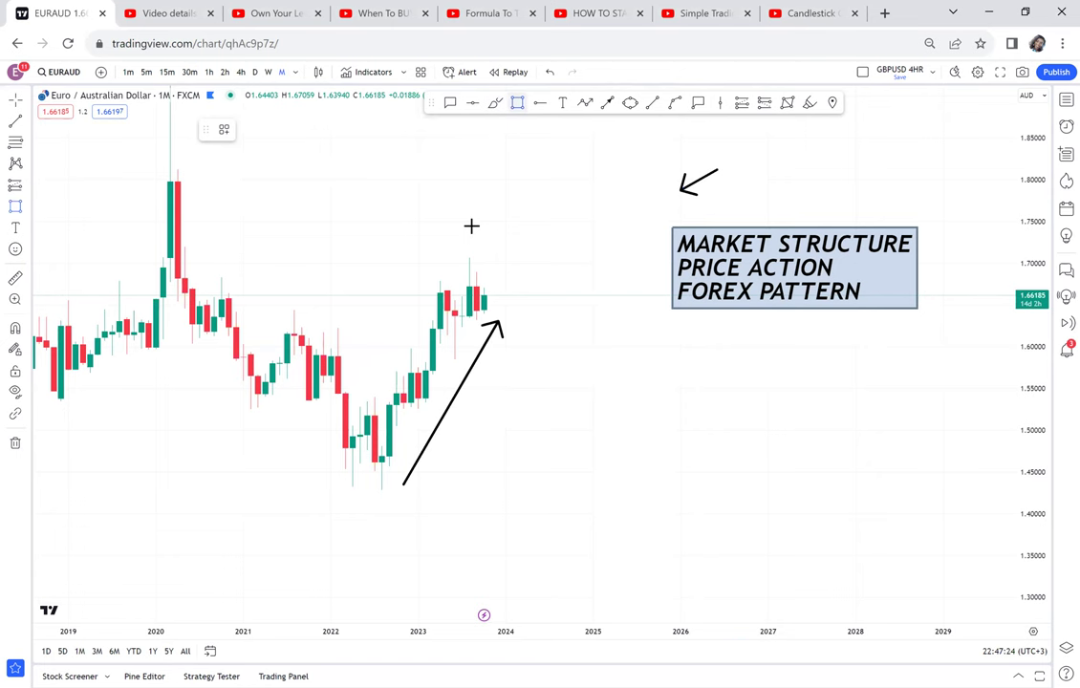
pyautogui.click(393, 274)
pyautogui.click(527, 286)
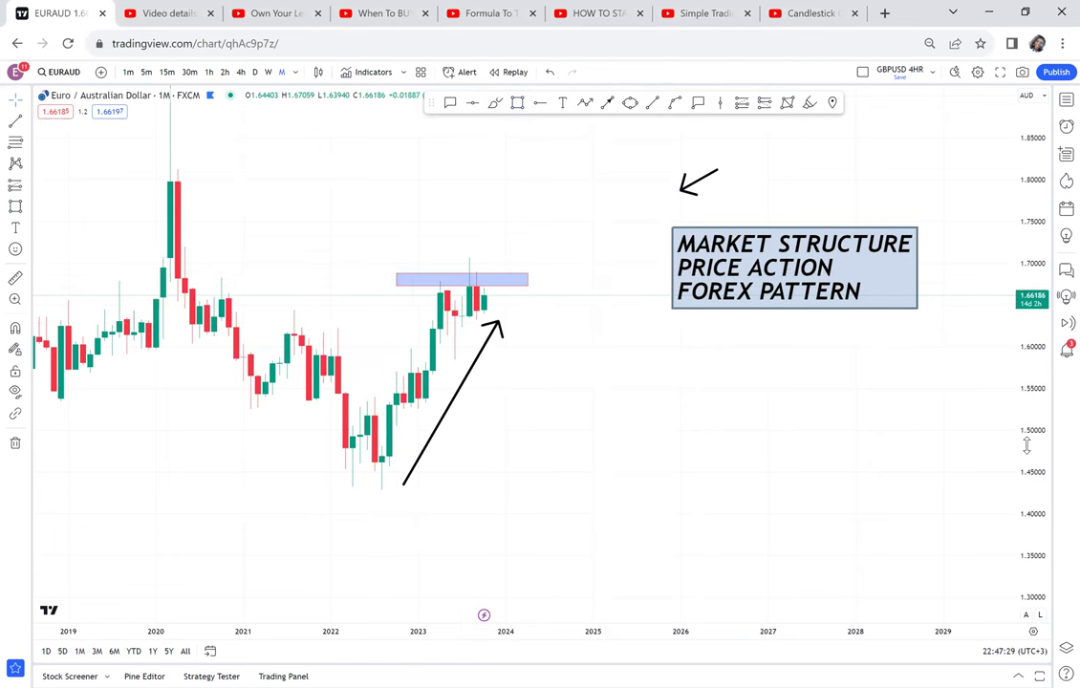
# Draw a horizontal line at 1.58320, near the low wick of the mid-2023 candle
pyautogui.scroll(2, 919, 306)
pyautogui.scroll(2, 802, 332)
pyautogui.scroll(2, 803, 333)
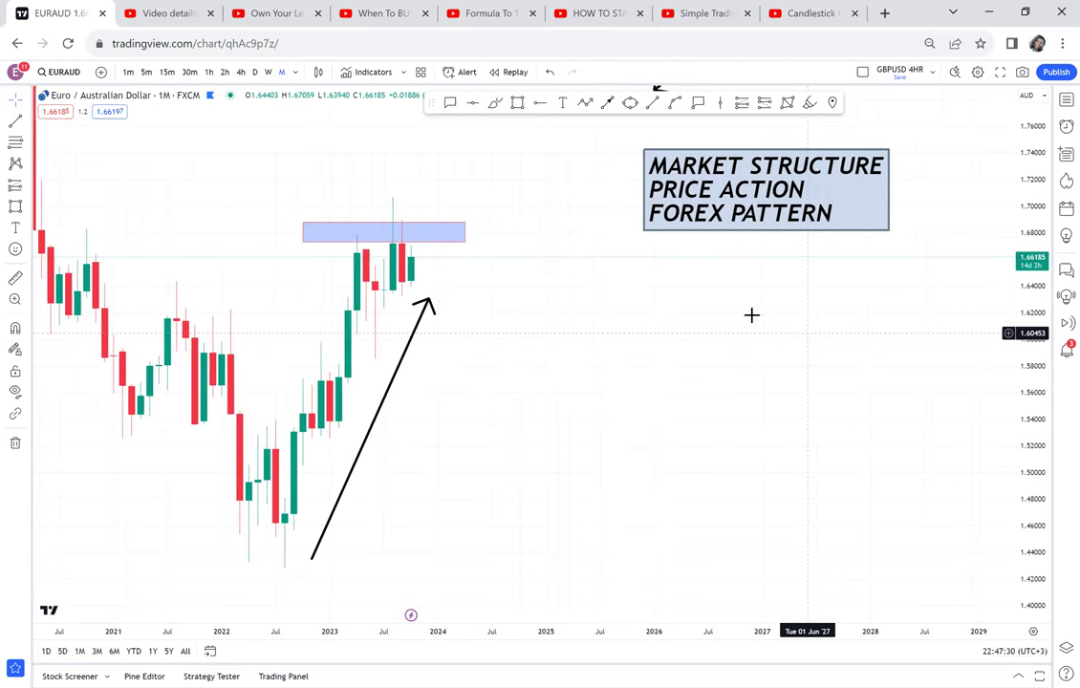
pyautogui.click(313, 362)
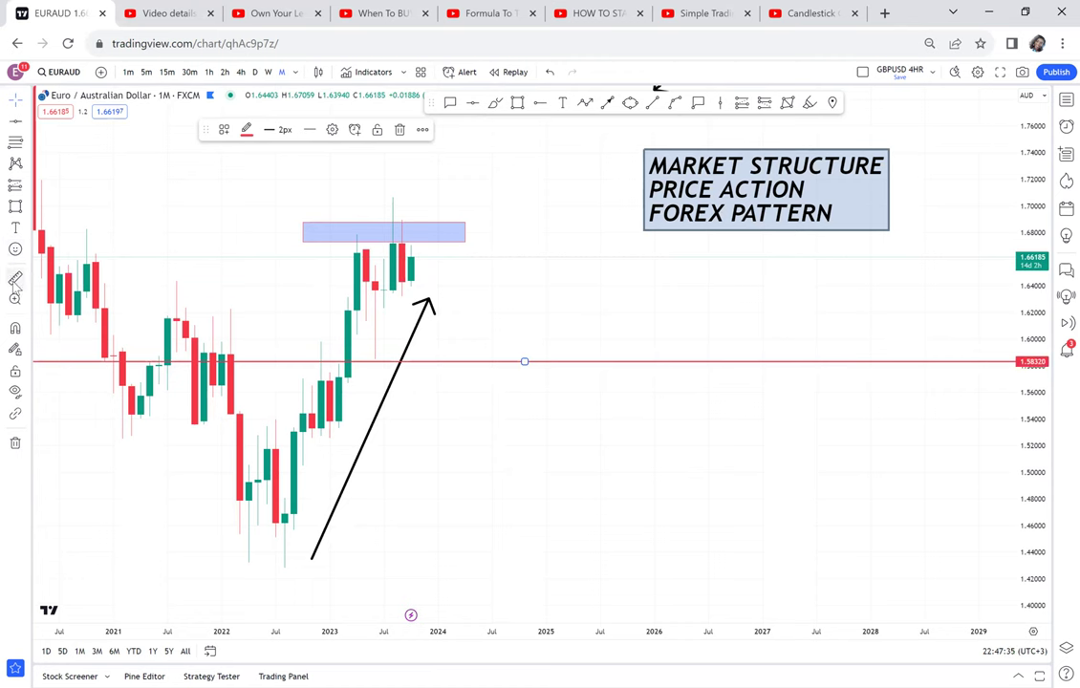
# Measure the price distance from the resistance zone down to the red horizontal line
pyautogui.click(15, 280)
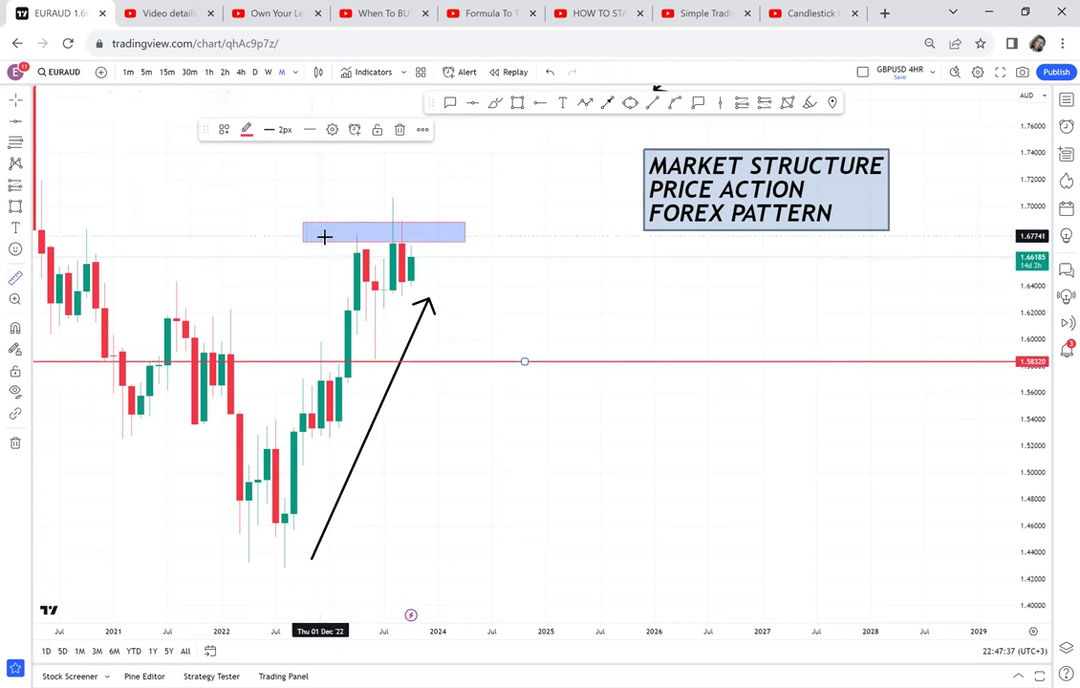
pyautogui.click(329, 232)
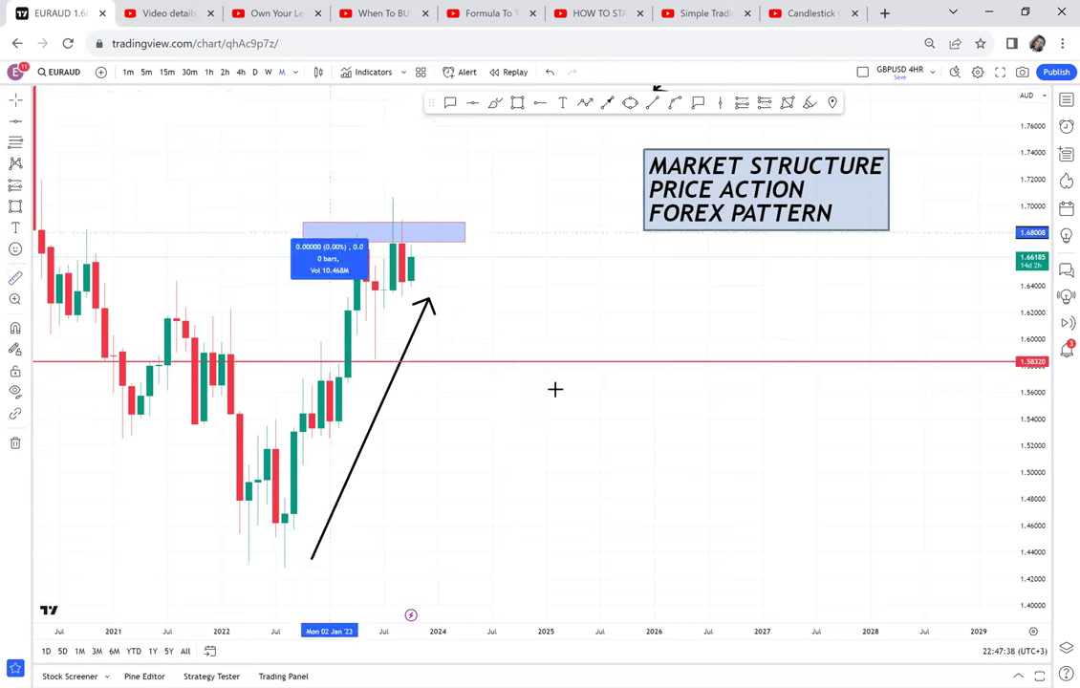
pyautogui.click(609, 395)
pyautogui.click(644, 361)
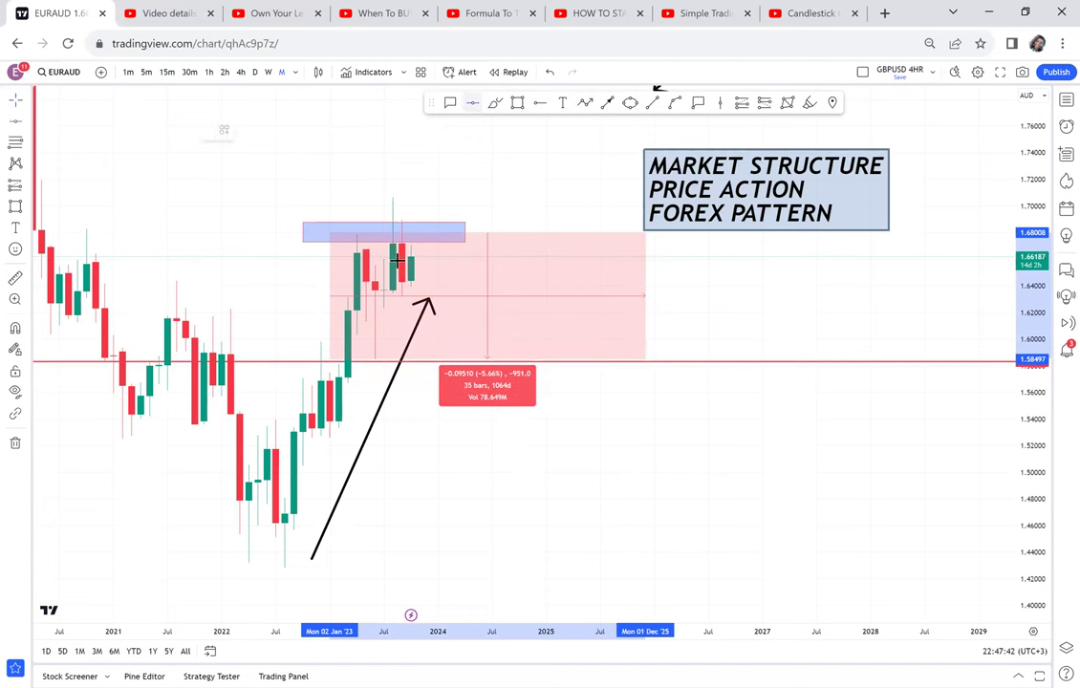
# Draw a second horizontal line at 1.63208, just below the recent candles, and colour it green
pyautogui.click(318, 297)
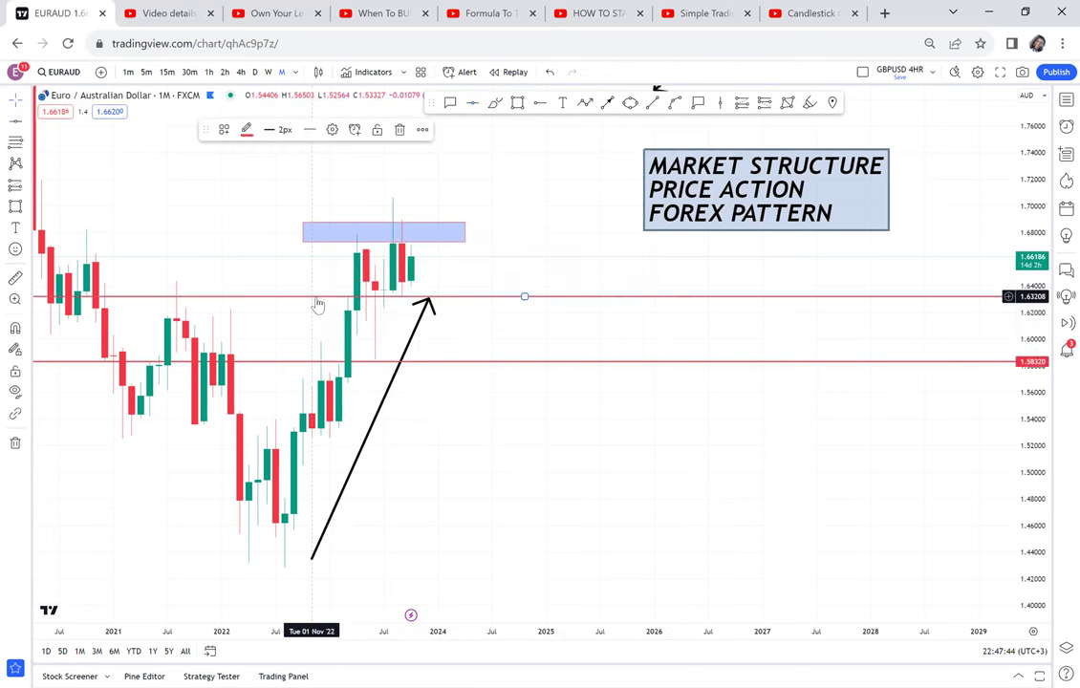
pyautogui.click(246, 134)
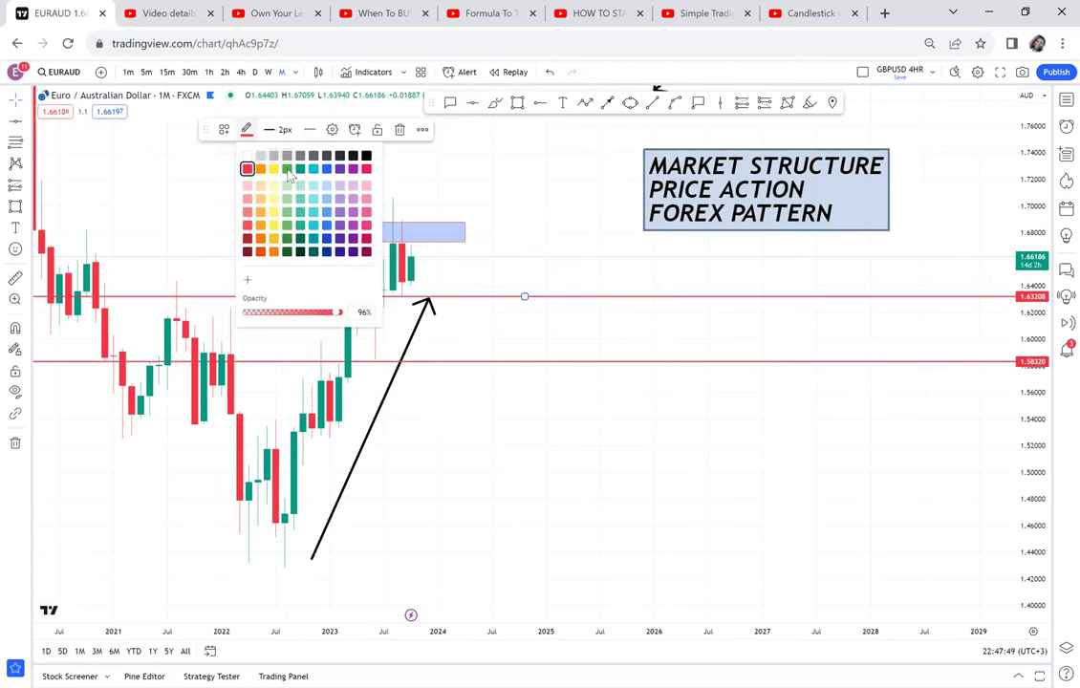
pyautogui.click(286, 169)
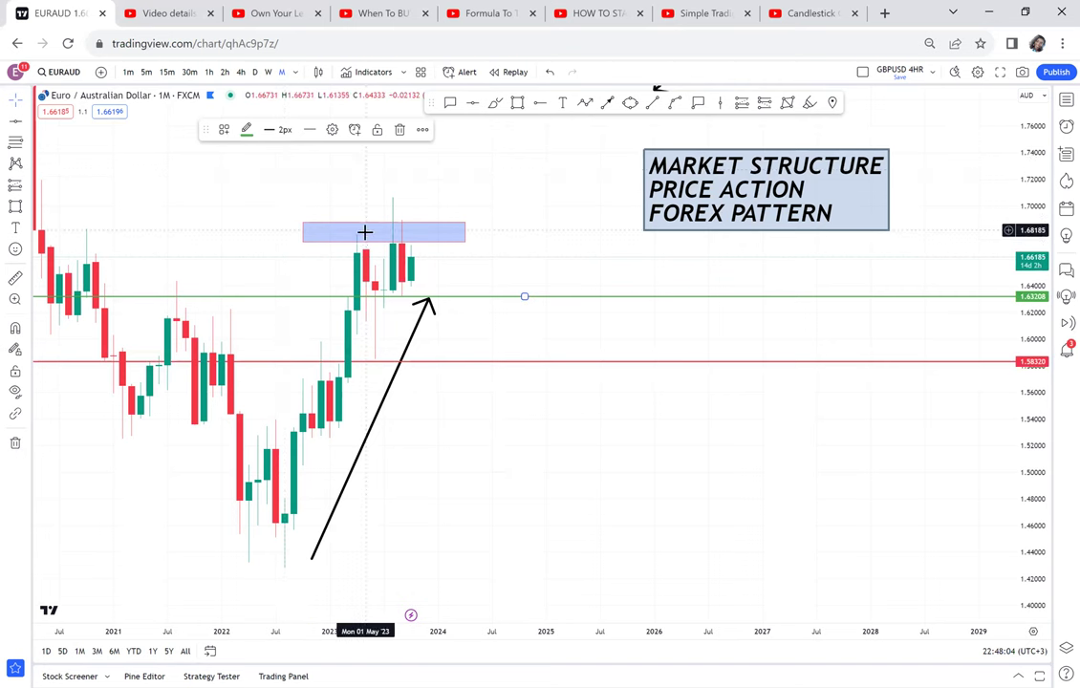
# Delete the long upward arrow beside the rally from the 2022 low
pyautogui.click(411, 344)
pyautogui.click(411, 351)
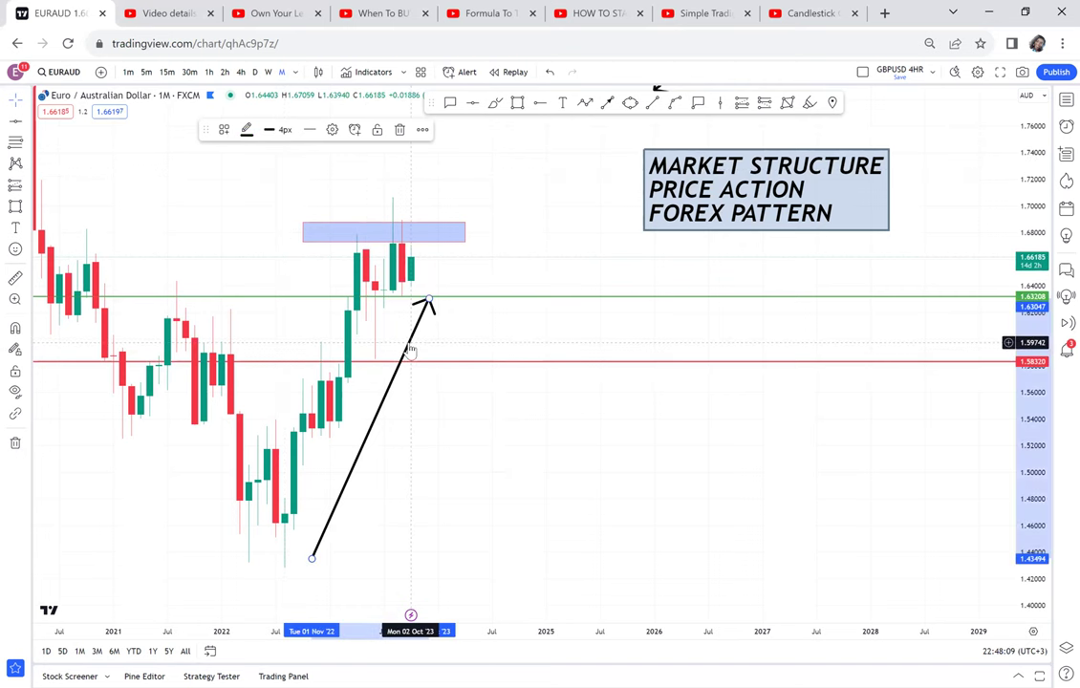
pyautogui.press('Delete')
# Draw a projected price path from the green line up through the resistance zone, back to retest it, and up to about 1.774
pyautogui.scroll(3, 559, 361)
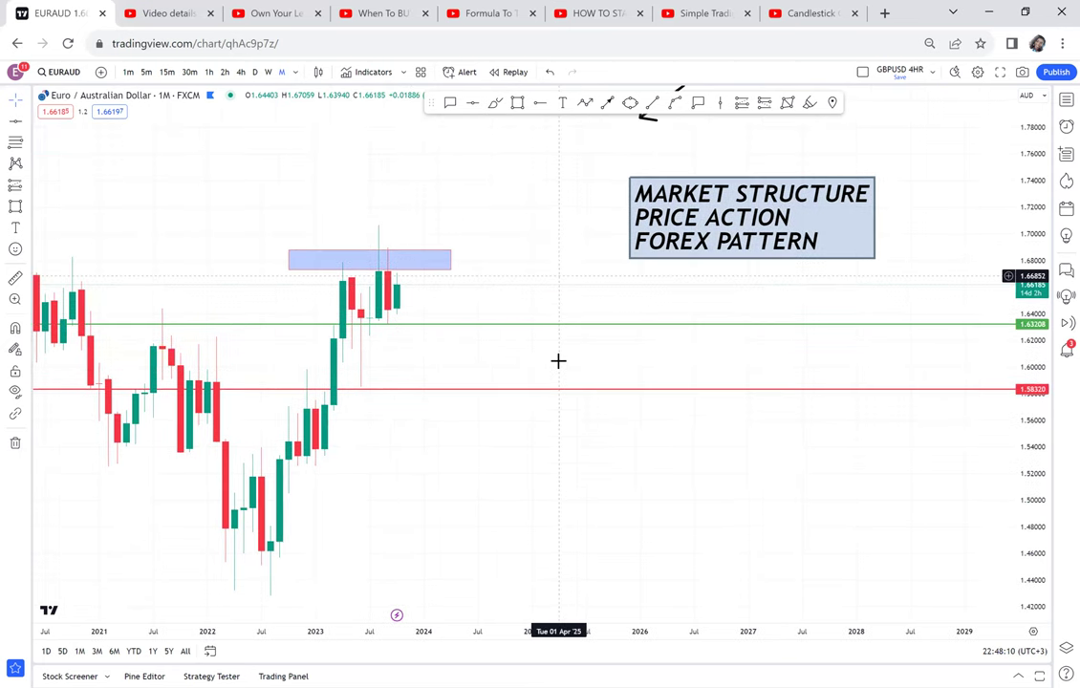
pyautogui.click(585, 102)
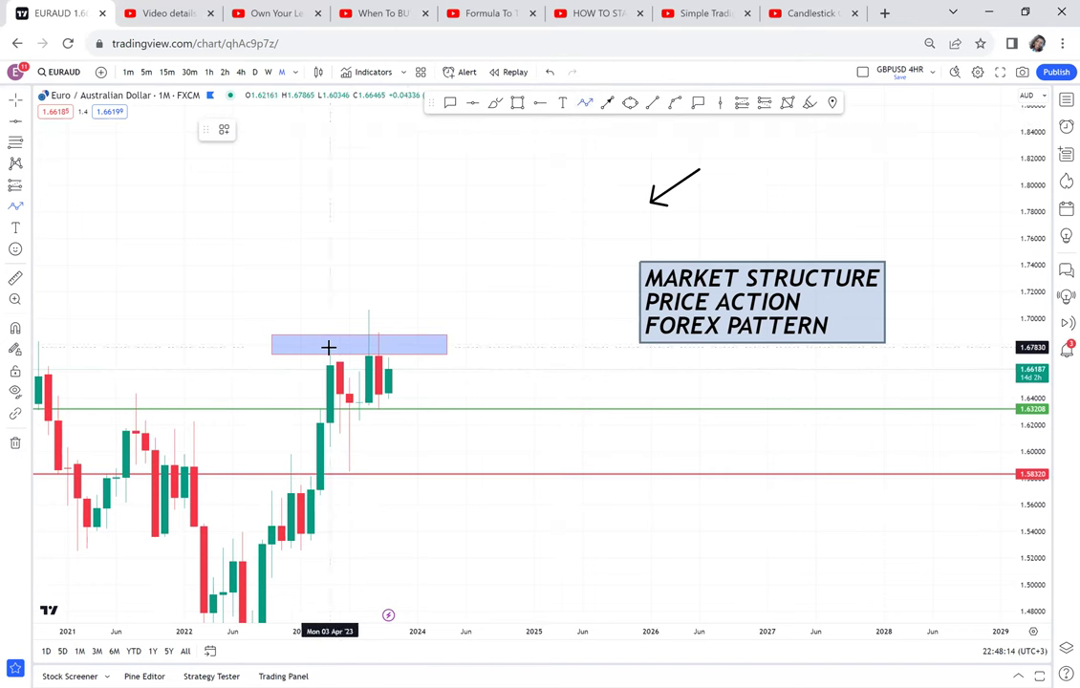
pyautogui.click(408, 412)
pyautogui.click(427, 315)
pyautogui.doubleClick(456, 222)
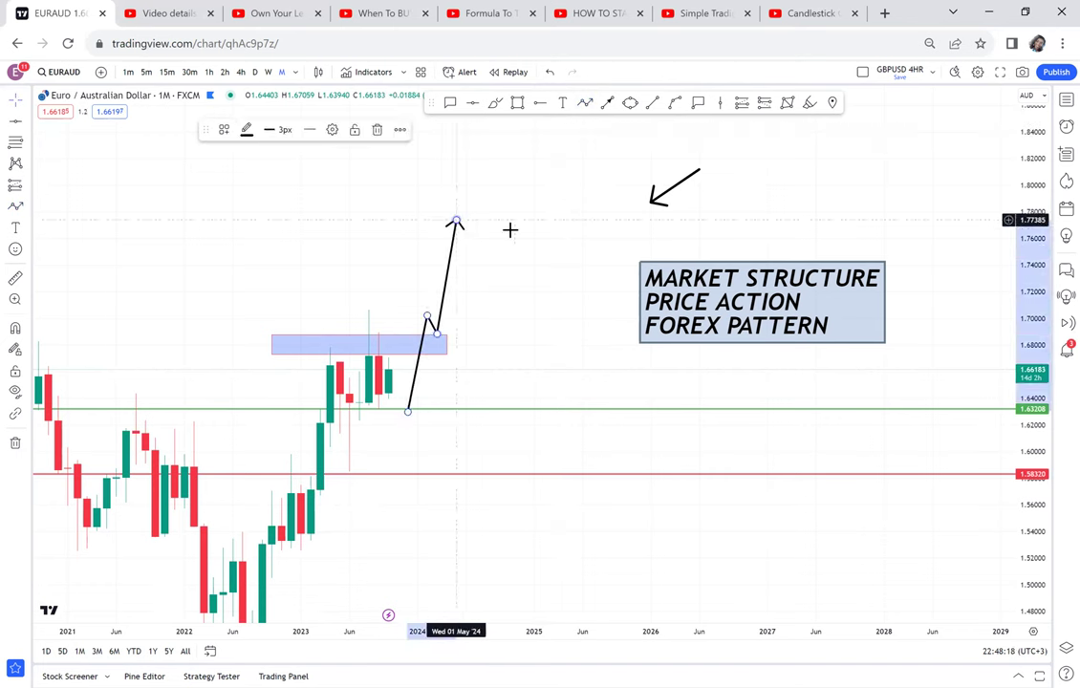
# Draw a second projected price path from the green line down through the red line, retesting both levels and ending at about 1.506
pyautogui.click(511, 229)
pyautogui.click(585, 103)
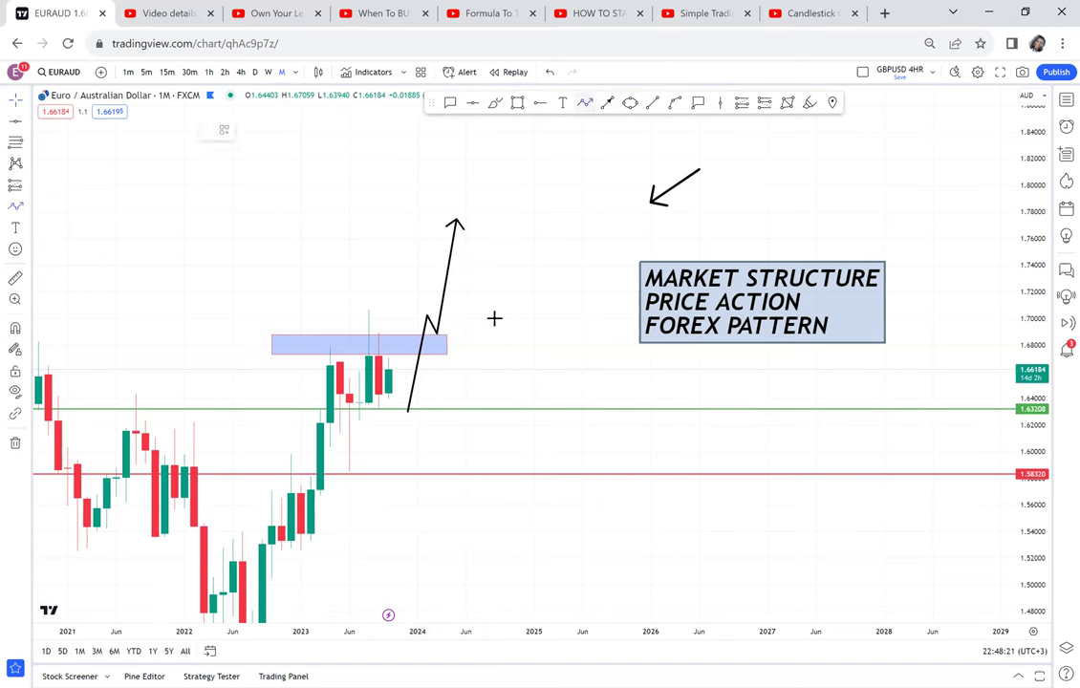
pyautogui.click(427, 442)
pyautogui.click(456, 401)
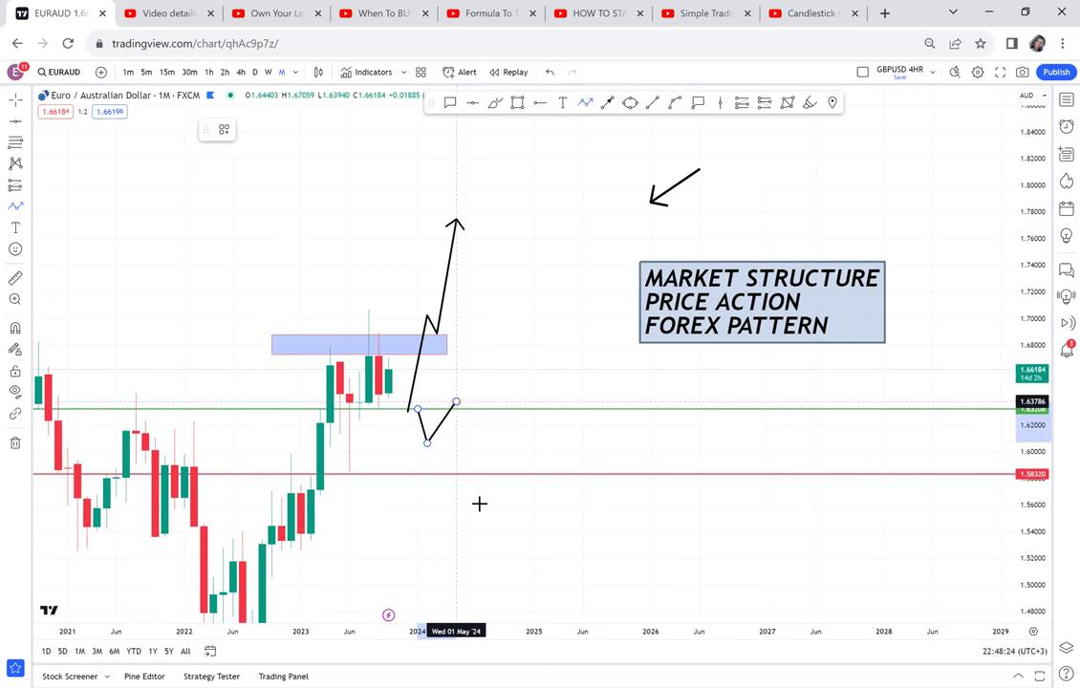
pyautogui.click(484, 503)
pyautogui.doubleClick(506, 472)
pyautogui.doubleClick(530, 574)
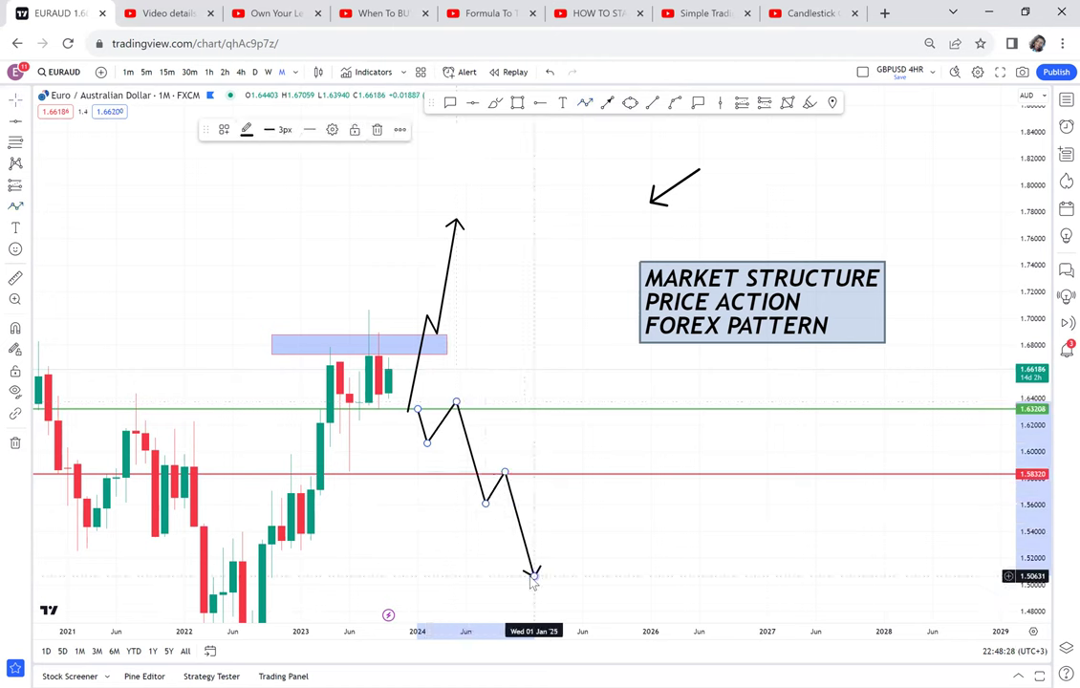
pyautogui.click(571, 454)
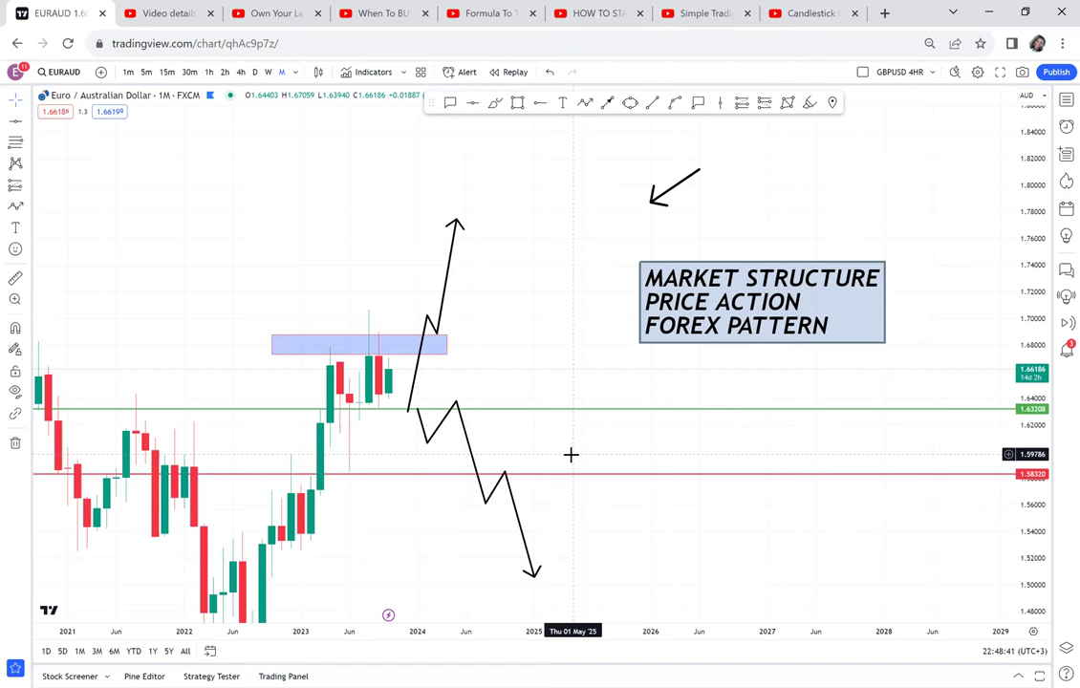
# Remove all drawings from the chart and switch it to the weekly timeframe
pyautogui.click(15, 443)
pyautogui.click(59, 440)
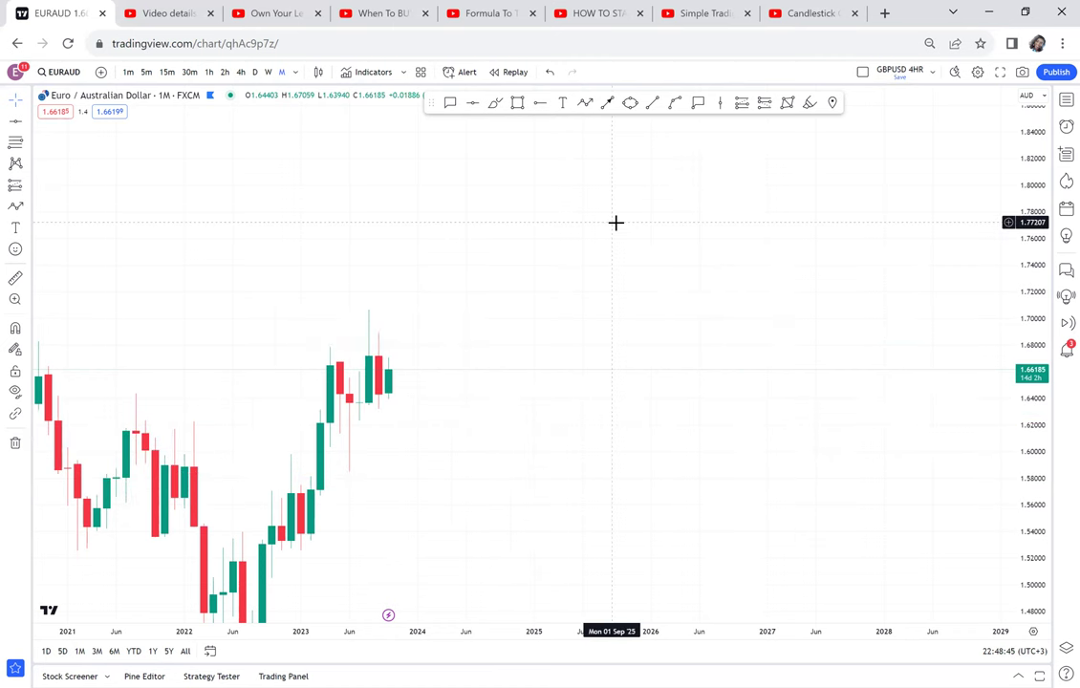
pyautogui.scroll(-1, 615, 223)
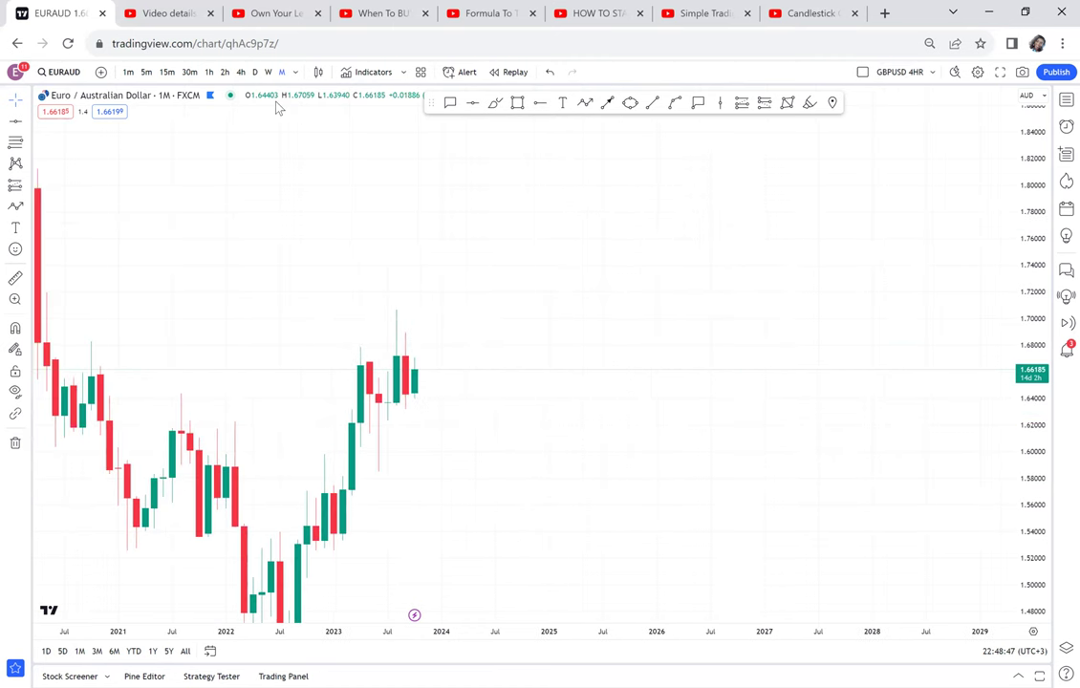
pyautogui.click(268, 72)
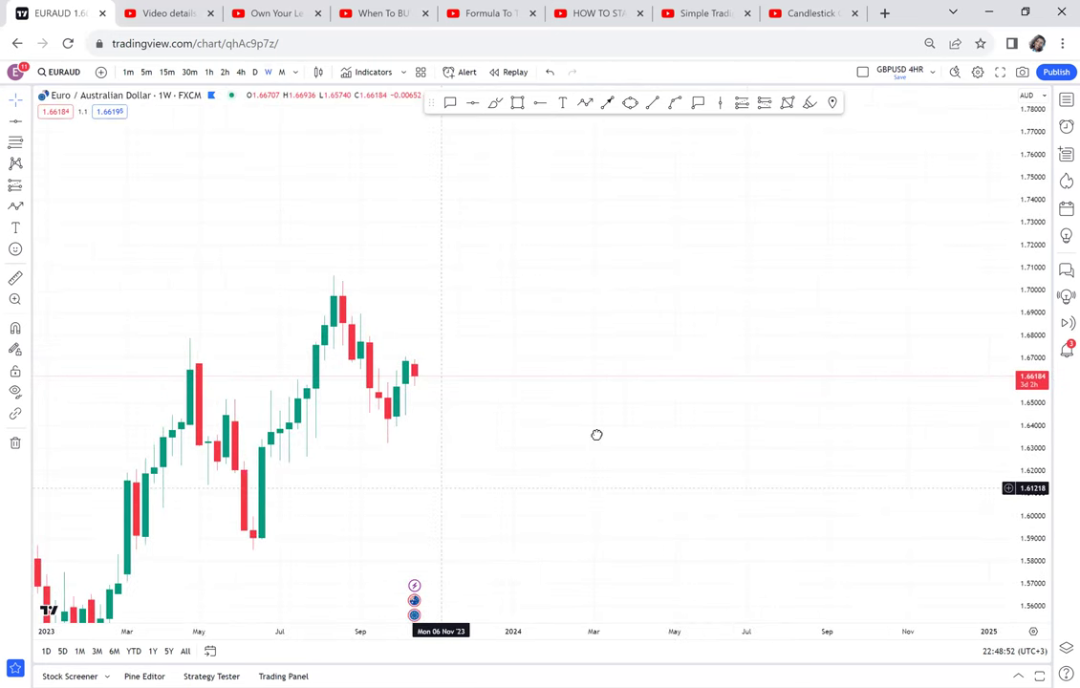
pyautogui.hscroll(-5, 658, 419)
pyautogui.scroll(1, 659, 419)
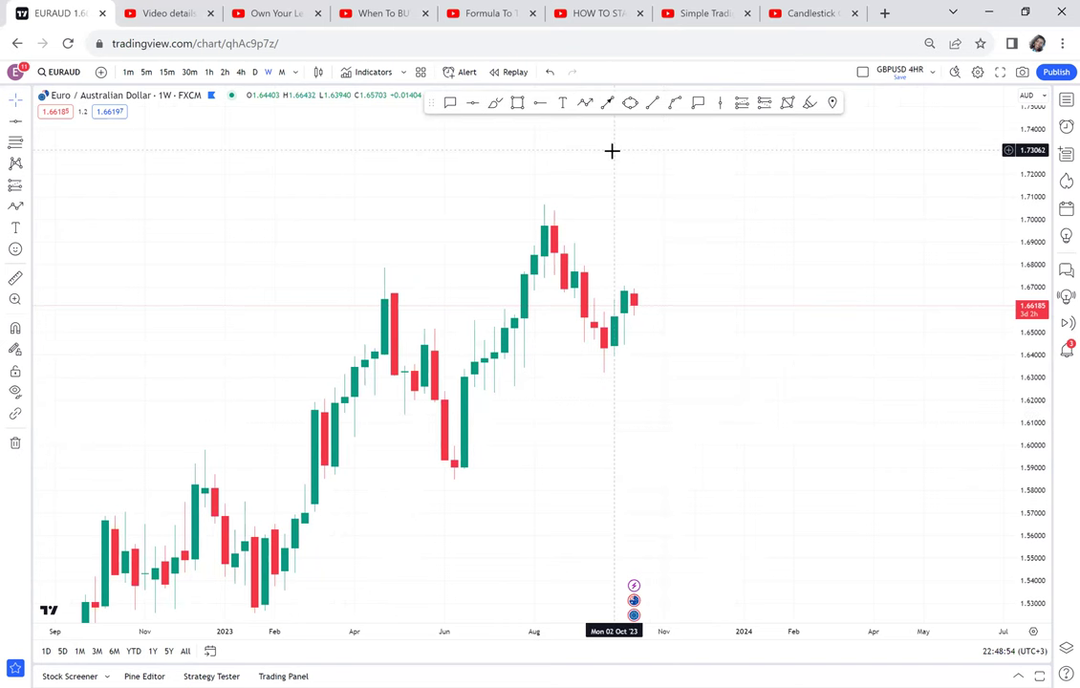
# Draw a thin rectangle as a support zone under the March and June 2023 lows, with its upper edge at about 1.589
pyautogui.click(517, 102)
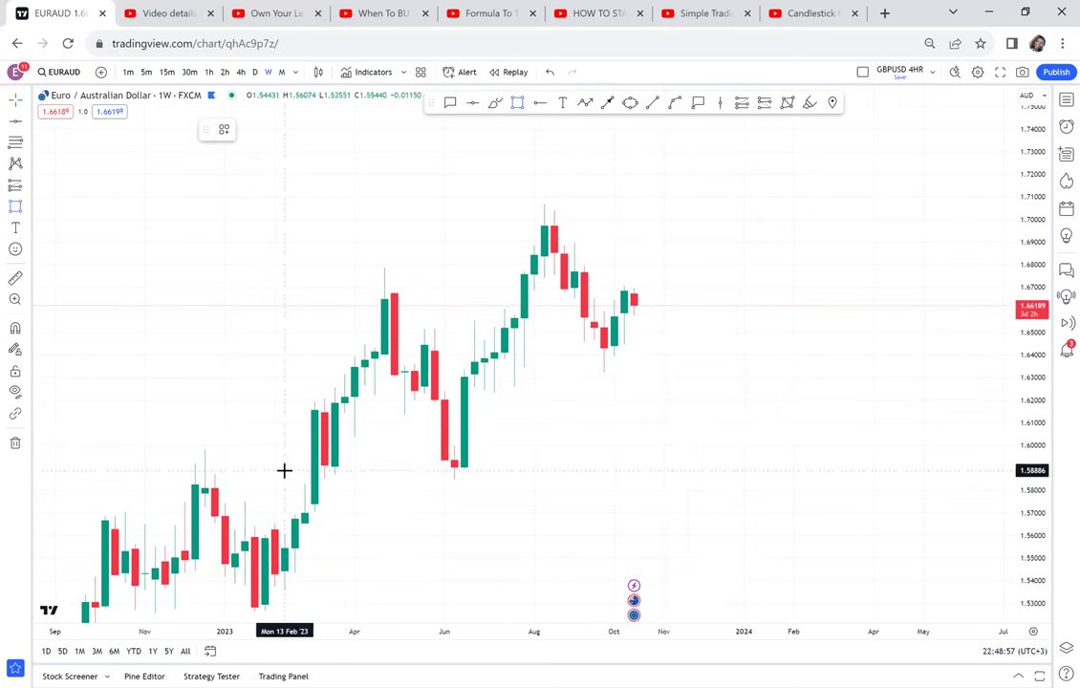
pyautogui.moveTo(284, 469); pyautogui.dragTo(612, 480)
pyautogui.moveTo(682, 422); pyautogui.dragTo(670, 458)
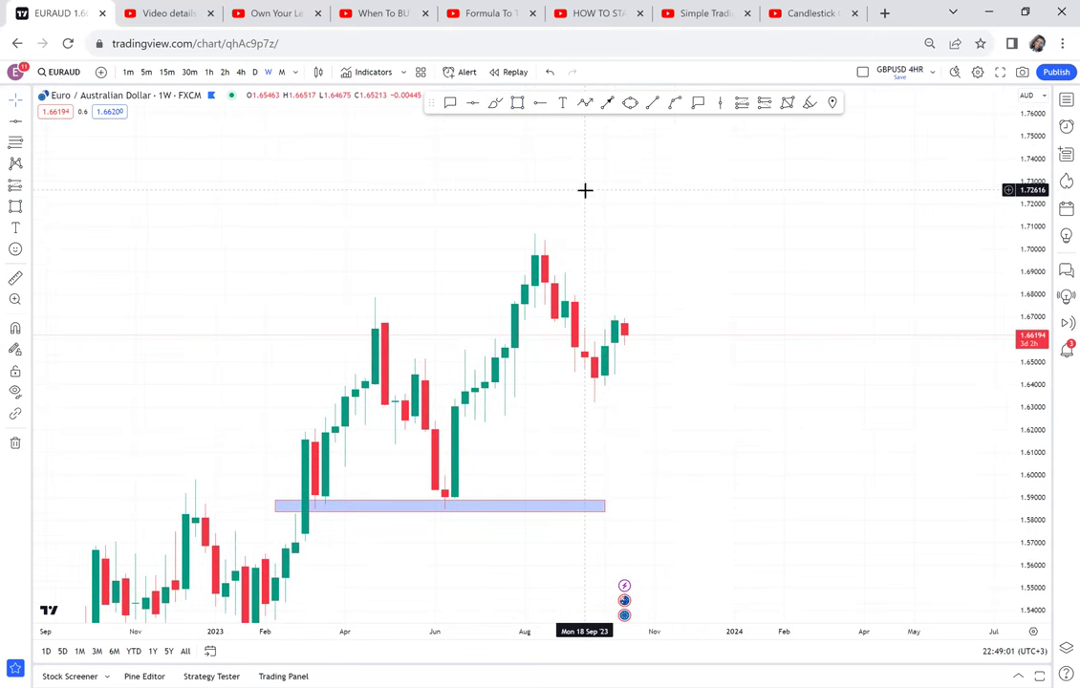
# Draw a horizontal line at 1.67795 along the April 2023 high and colour it red
pyautogui.click(472, 103)
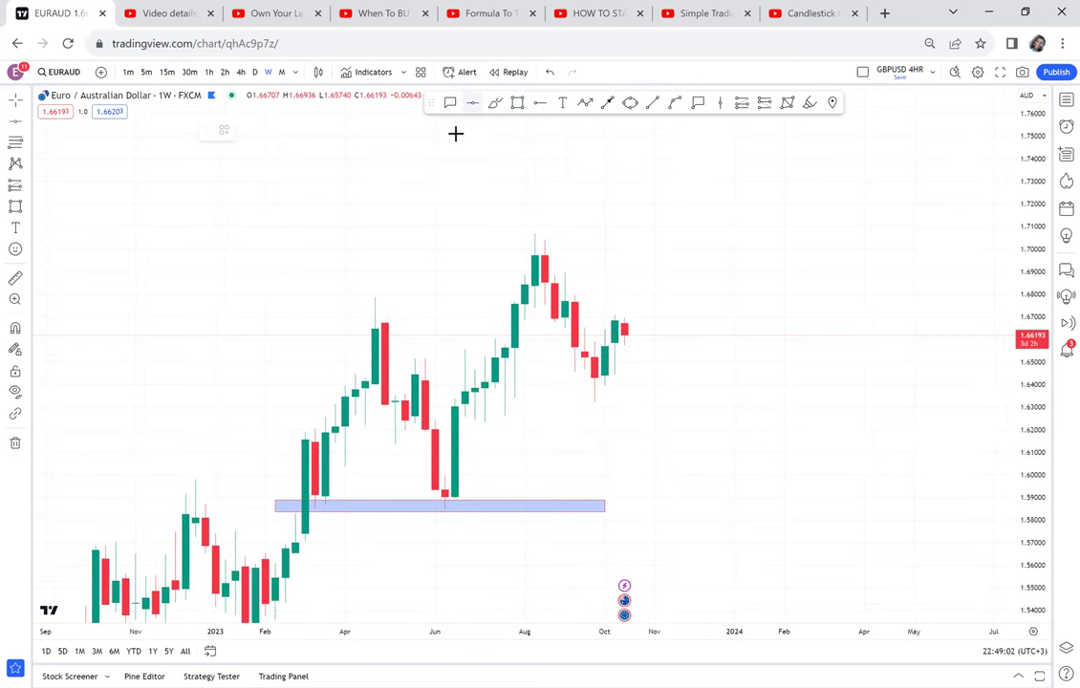
pyautogui.click(277, 299)
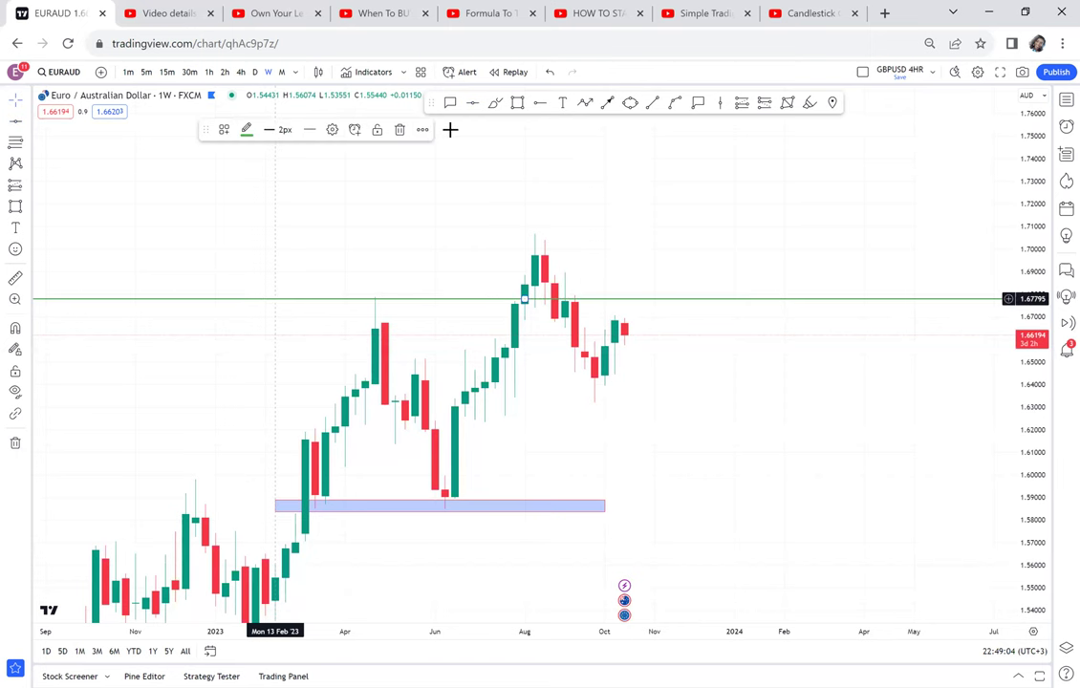
pyautogui.click(246, 131)
pyautogui.click(248, 169)
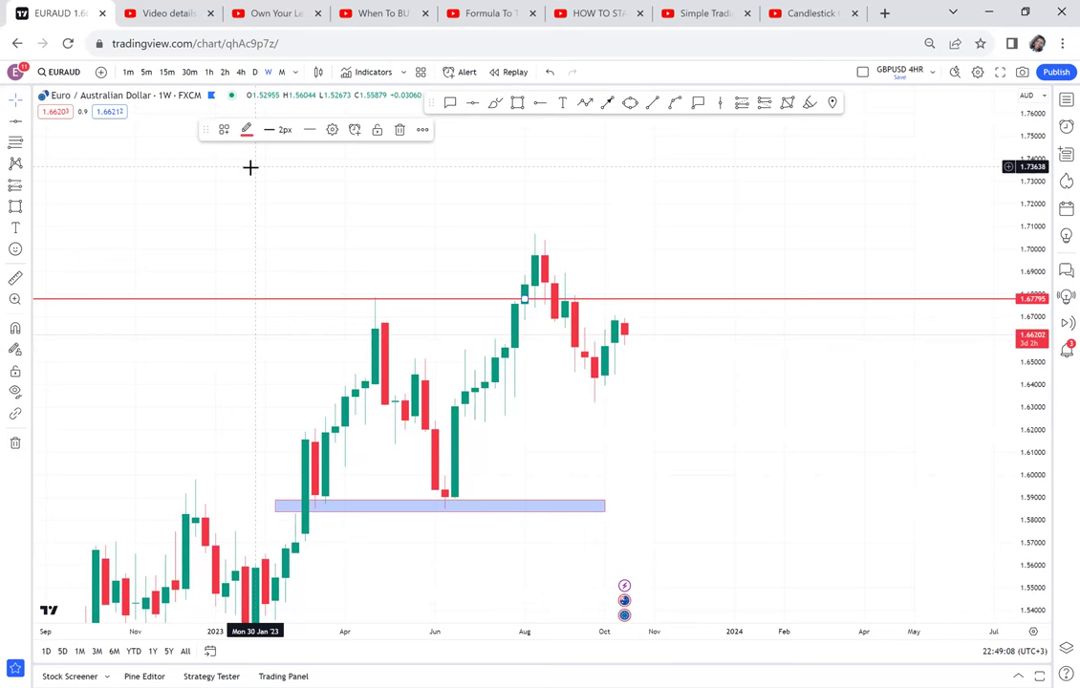
pyautogui.click(489, 216)
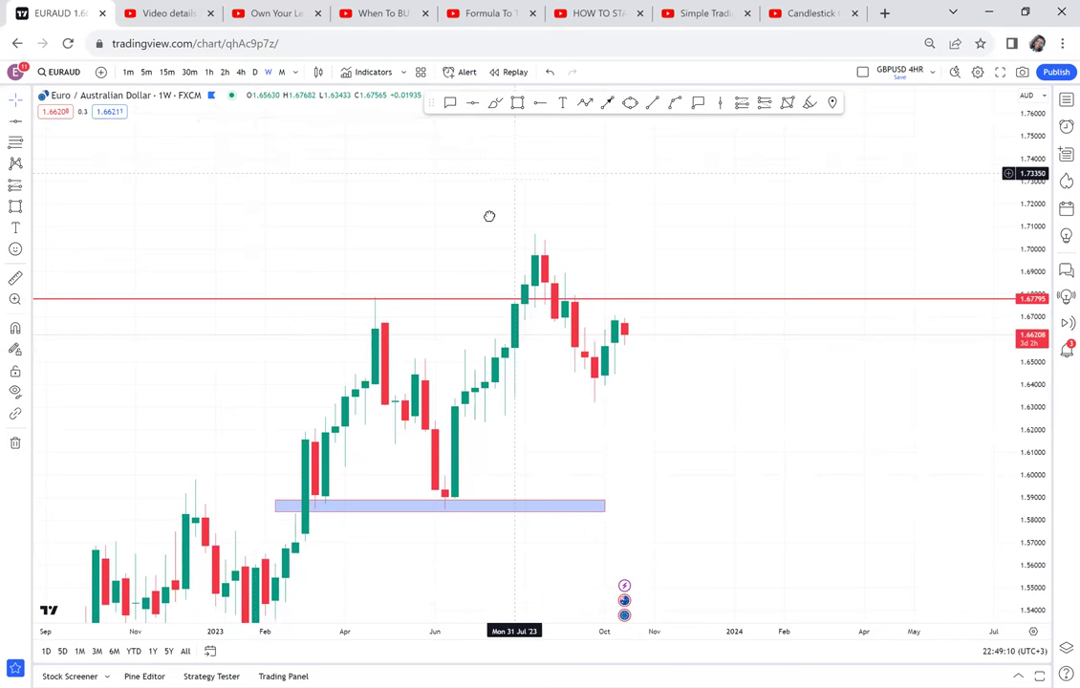
# Draw a rectangle from the support zone up to the red line, and move it so that it stands on that line
pyautogui.moveTo(490, 216); pyautogui.dragTo(478, 242)
pyautogui.click(517, 102)
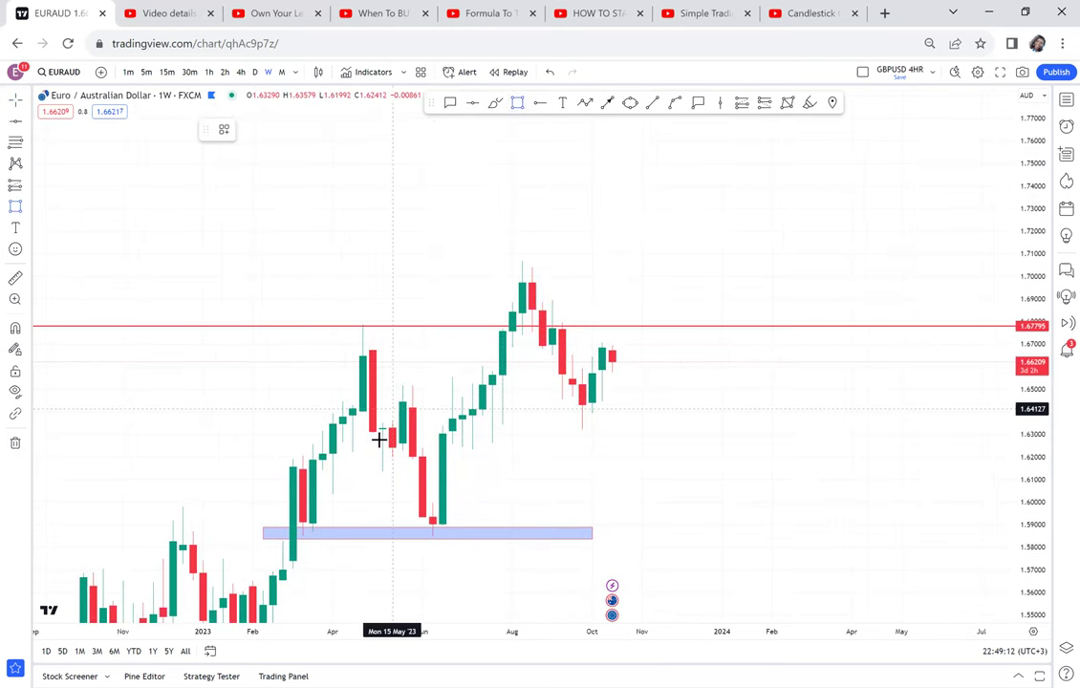
pyautogui.click(310, 541)
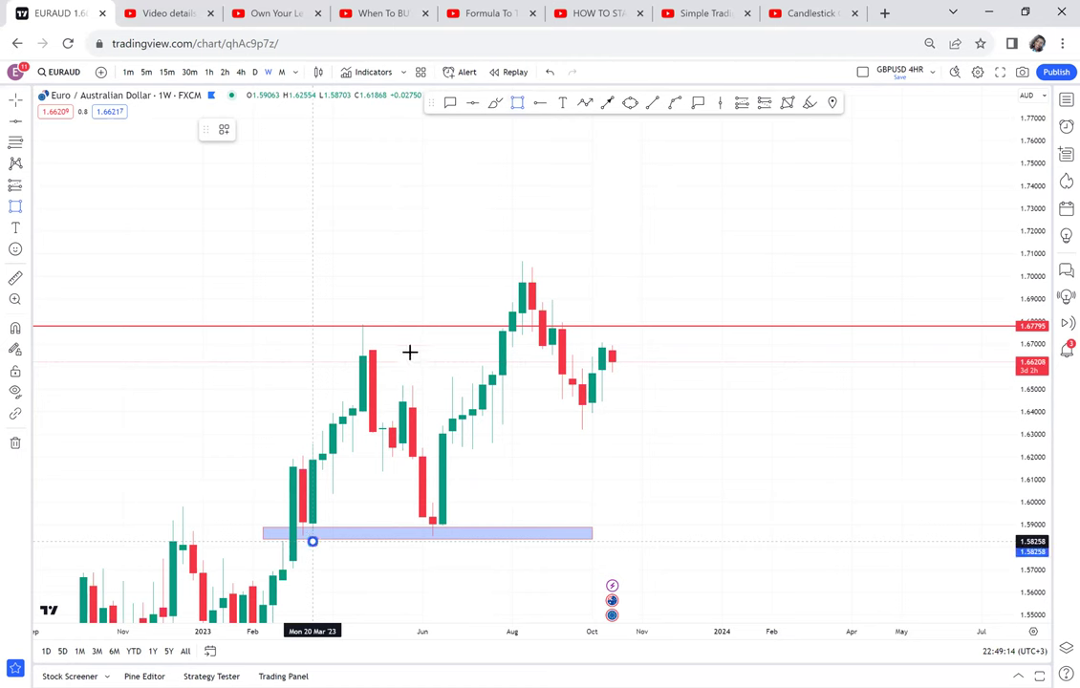
pyautogui.click(402, 327)
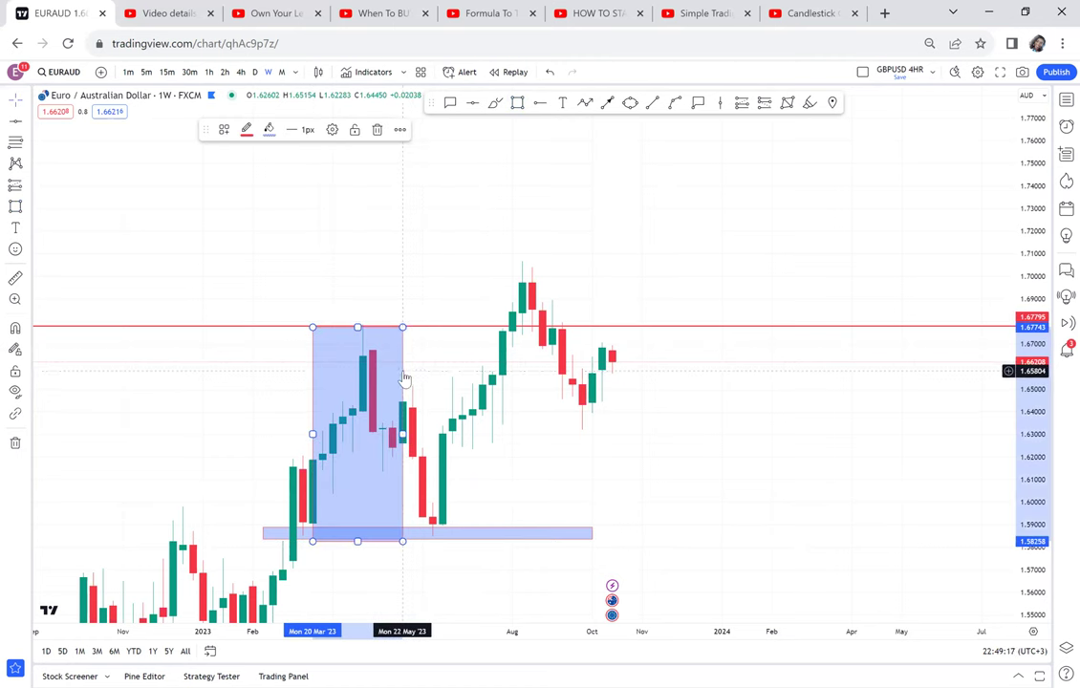
pyautogui.moveTo(404, 378)
pyautogui.mouseDown()
pyautogui.moveTo(477, 120)
pyautogui.moveTo(428, 238)
pyautogui.moveTo(409, 209)
pyautogui.mouseUp()
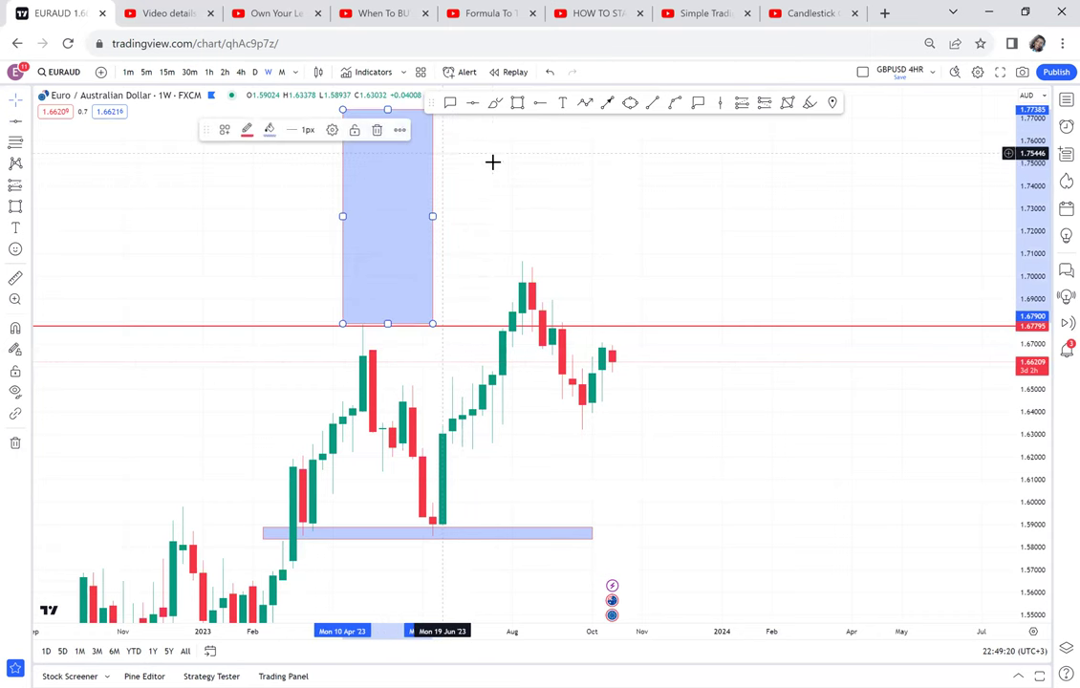
# Draw a red horizontal line at 1.77411 along the upper edge of the tall rectangle
pyautogui.click(479, 229)
pyautogui.moveTo(480, 229); pyautogui.dragTo(472, 283)
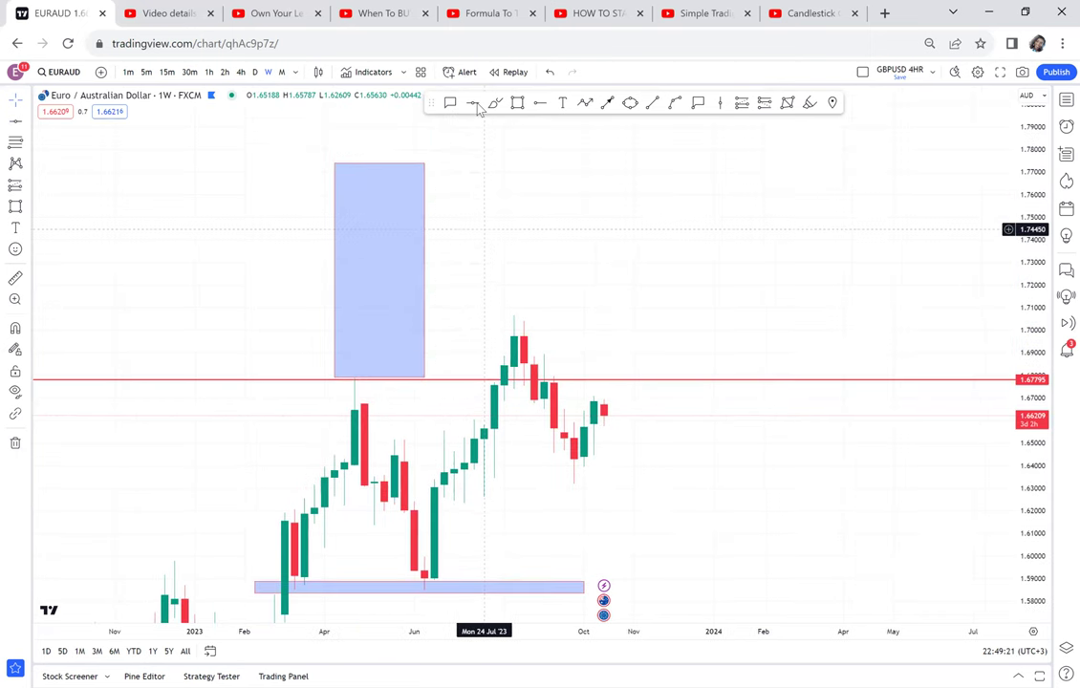
pyautogui.click(351, 165)
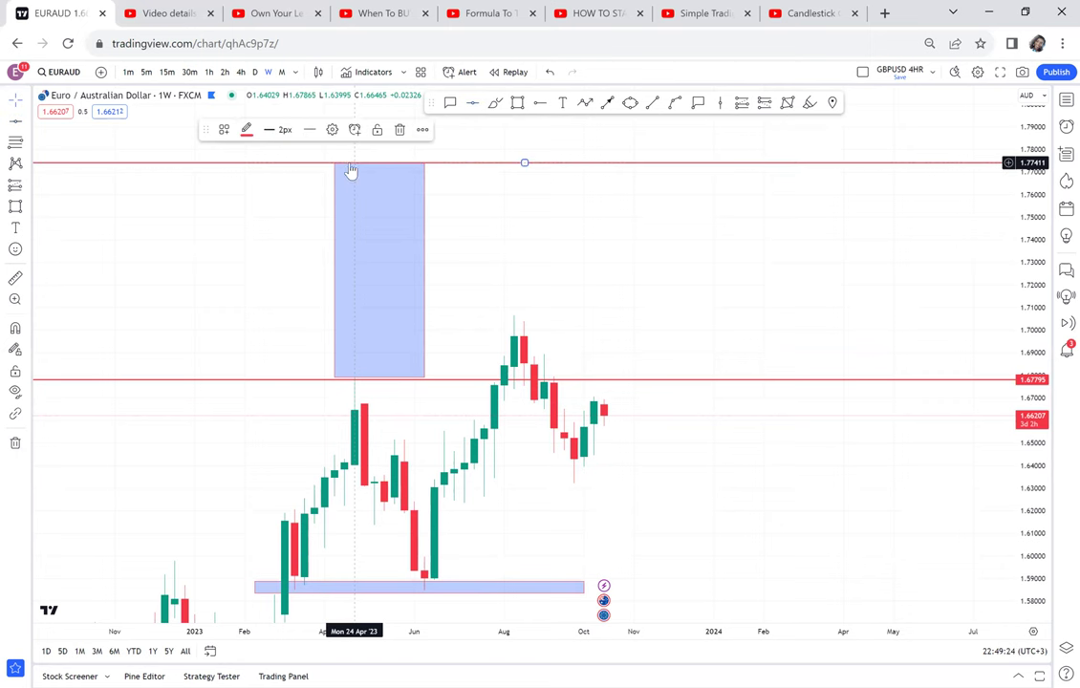
# Measure the range between the two red lines and draw a green horizontal line near its middle at 1.72957
pyautogui.click(15, 278)
pyautogui.click(312, 374)
pyautogui.click(692, 160)
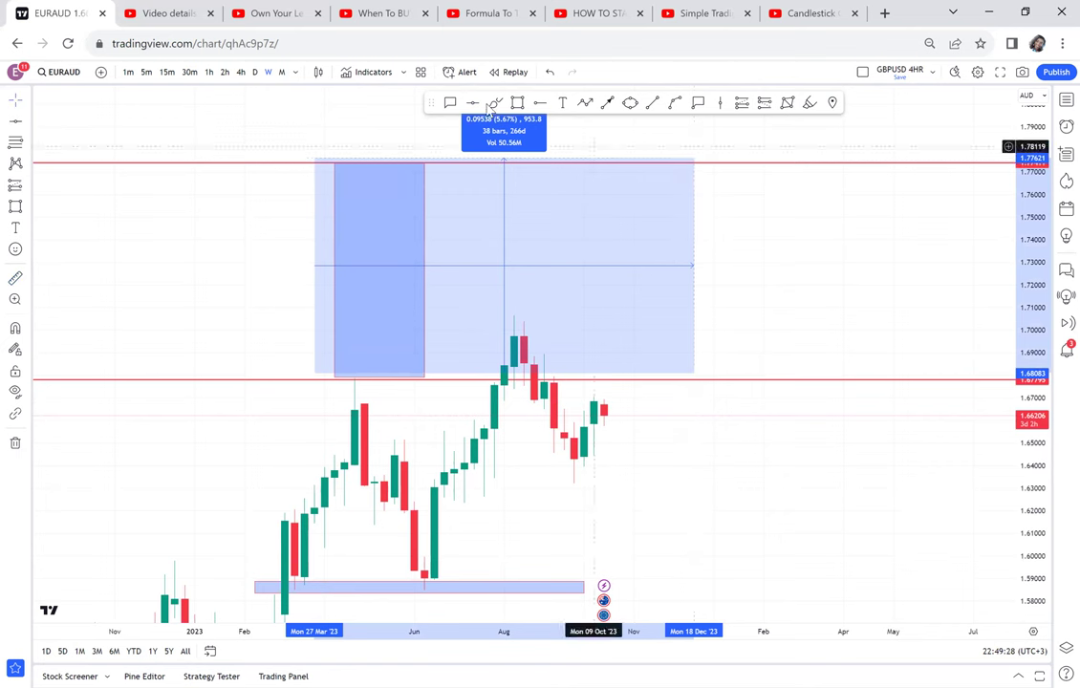
pyautogui.click(473, 104)
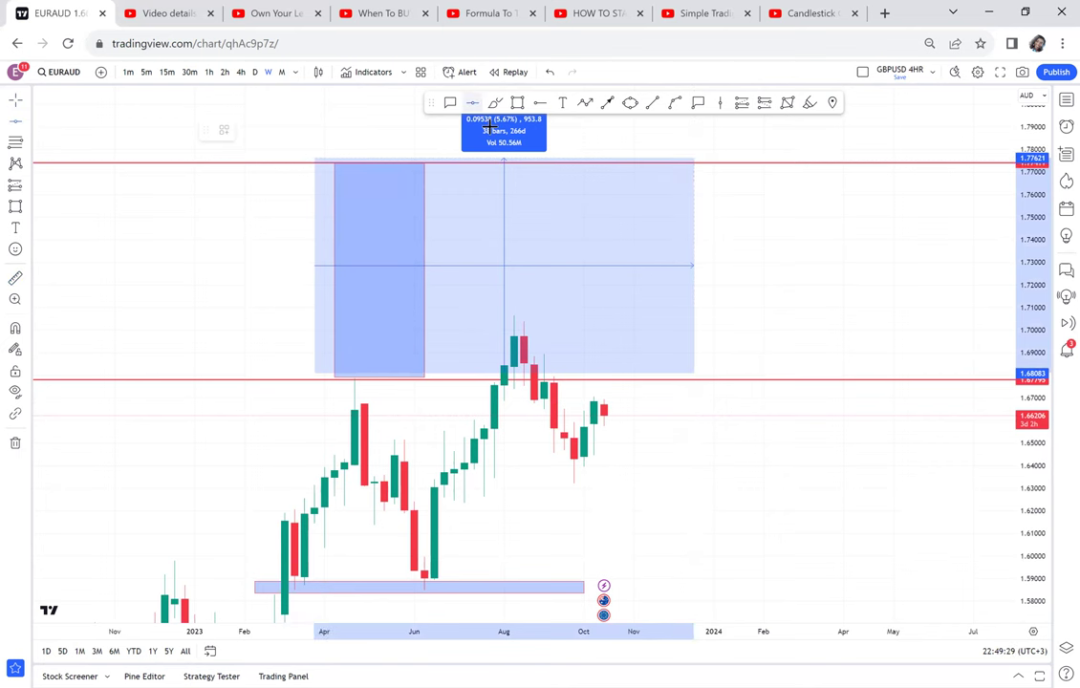
pyautogui.click(525, 262)
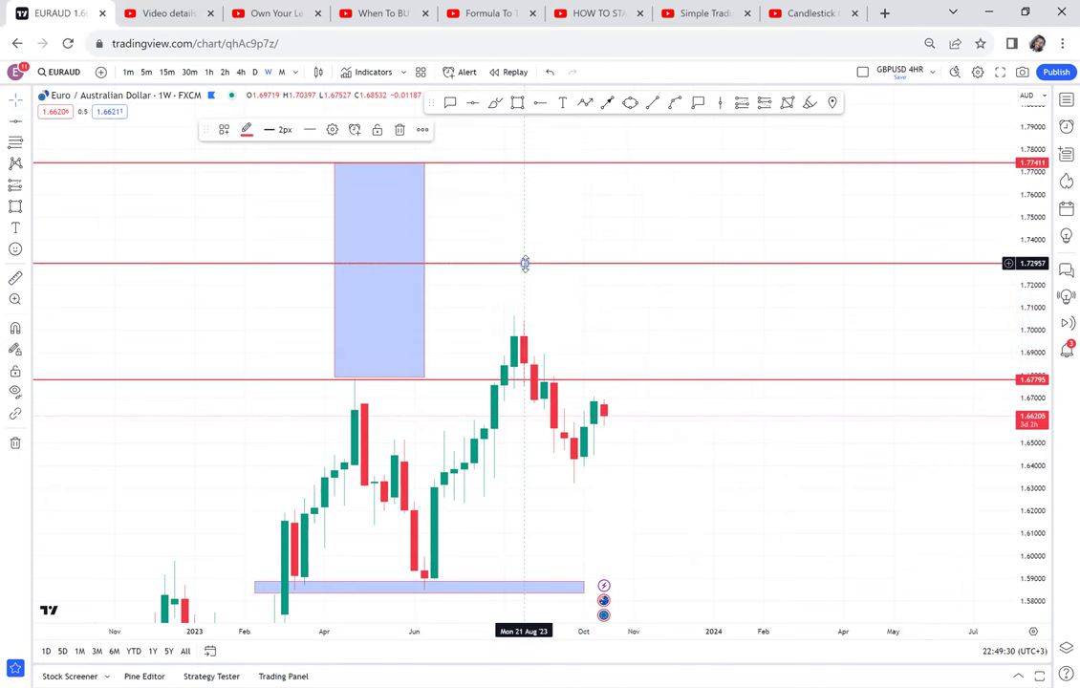
pyautogui.click(247, 130)
pyautogui.click(292, 166)
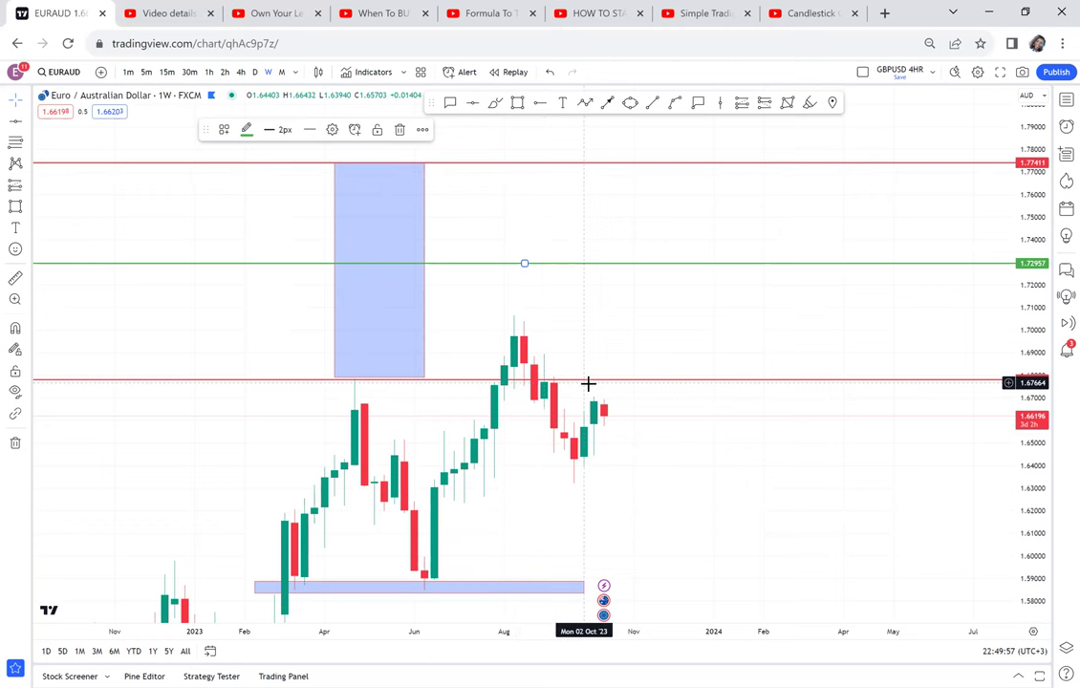
pyautogui.click(676, 433)
# Draw yellow ellipses around the March and June 2023 lows that touch the support zone
pyautogui.moveTo(676, 433); pyautogui.dragTo(731, 297)
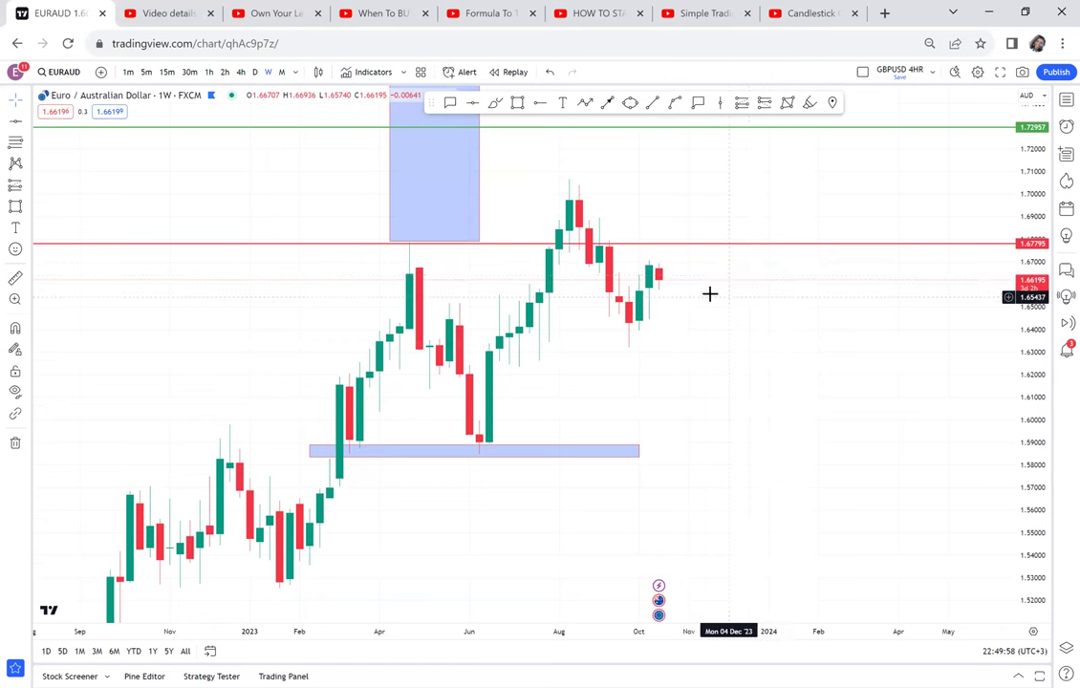
pyautogui.click(631, 103)
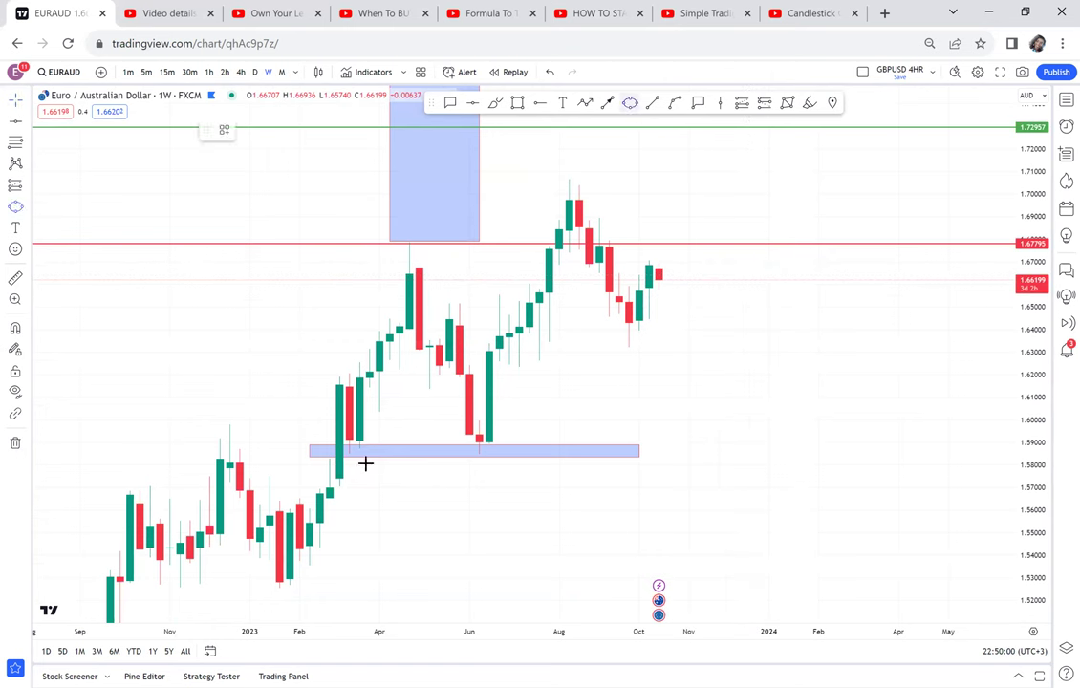
pyautogui.click(364, 434)
pyautogui.click(374, 430)
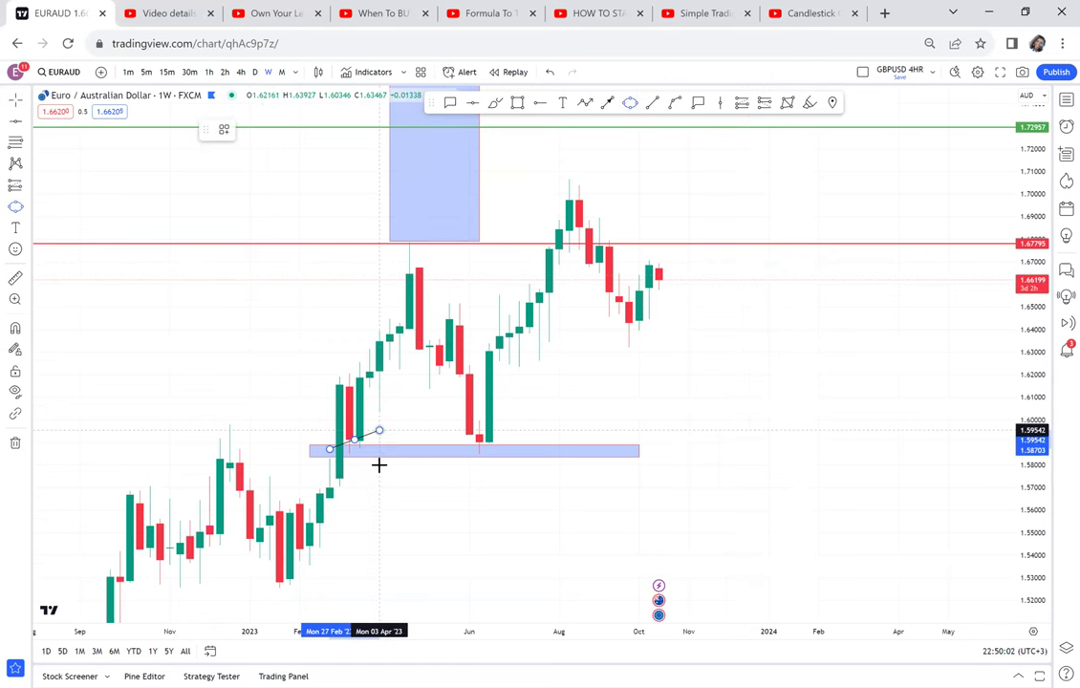
pyautogui.click(378, 463)
pyautogui.click(632, 103)
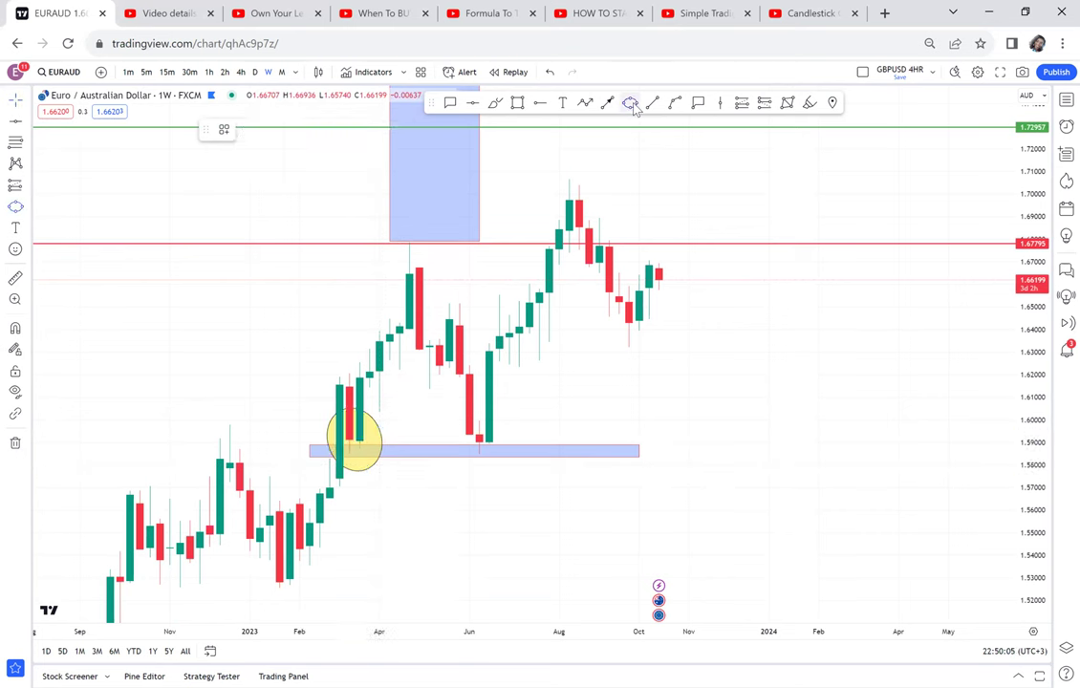
pyautogui.click(470, 452)
pyautogui.click(510, 424)
pyautogui.click(513, 447)
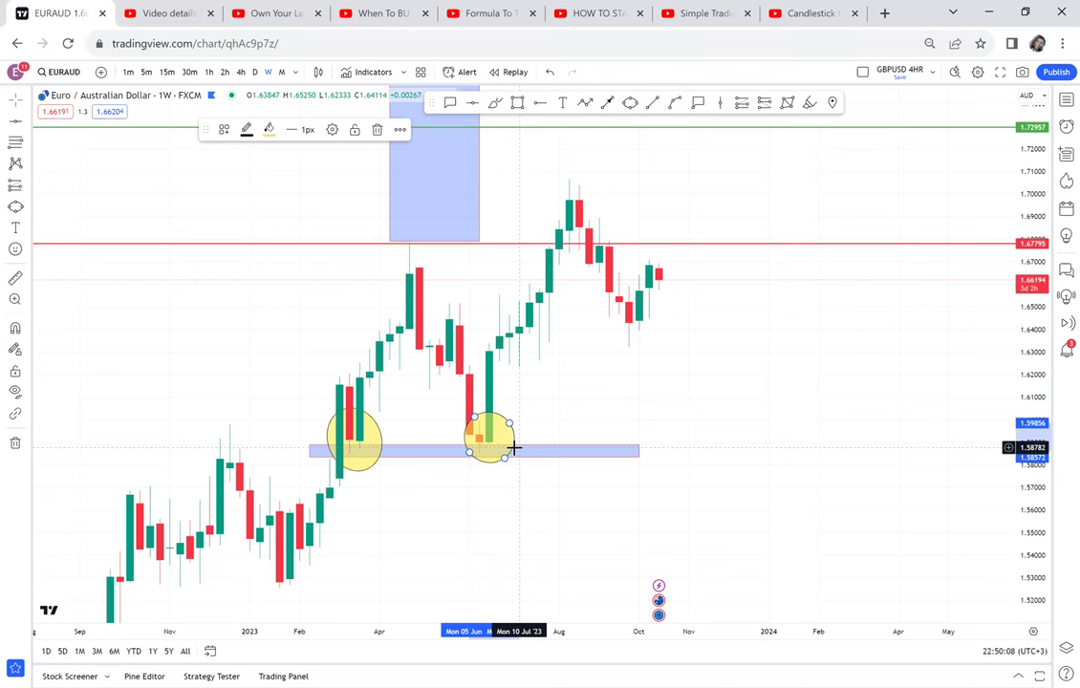
pyautogui.click(576, 385)
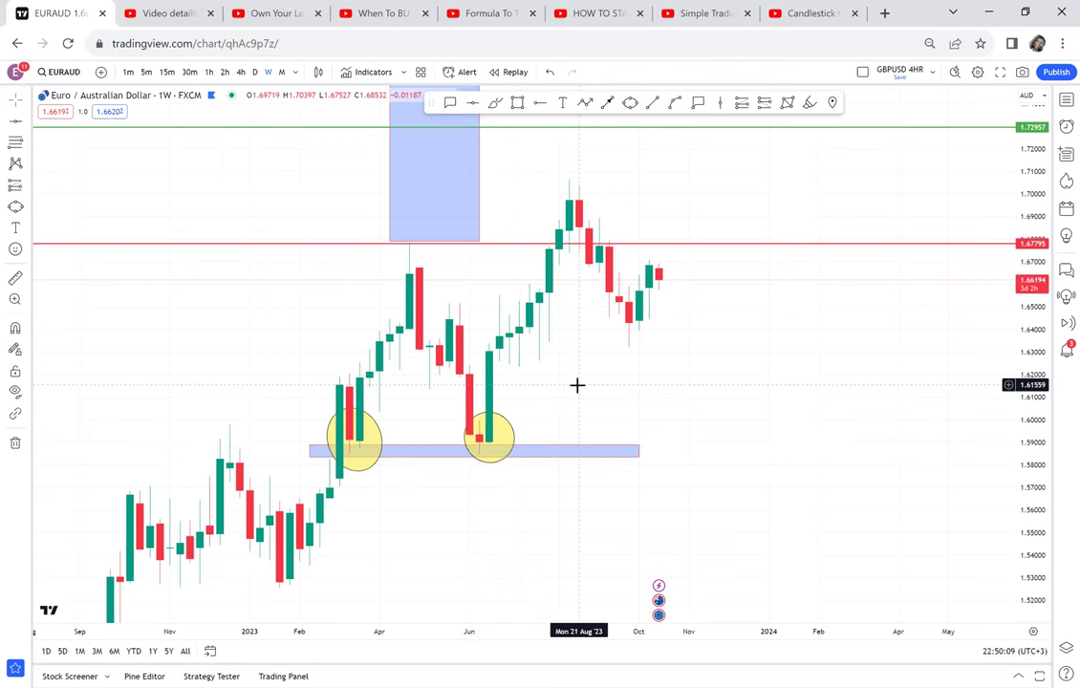
# Examine the marked lows on the monthly timeframe and return to the weekly chart
pyautogui.click(282, 74)
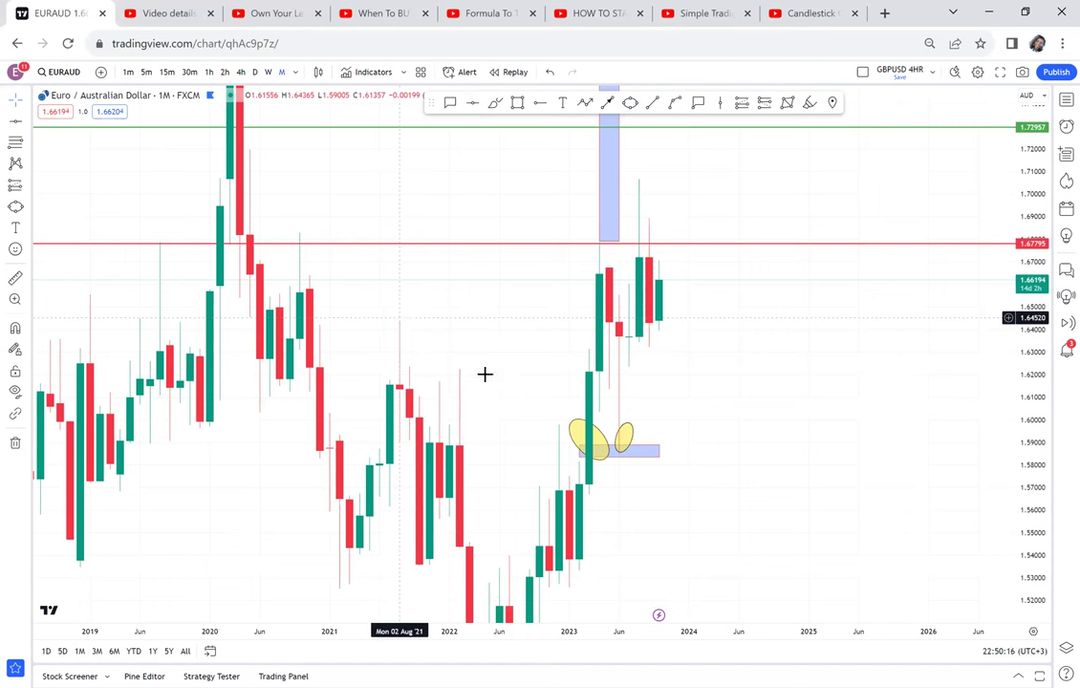
pyautogui.scroll(1, 615, 416)
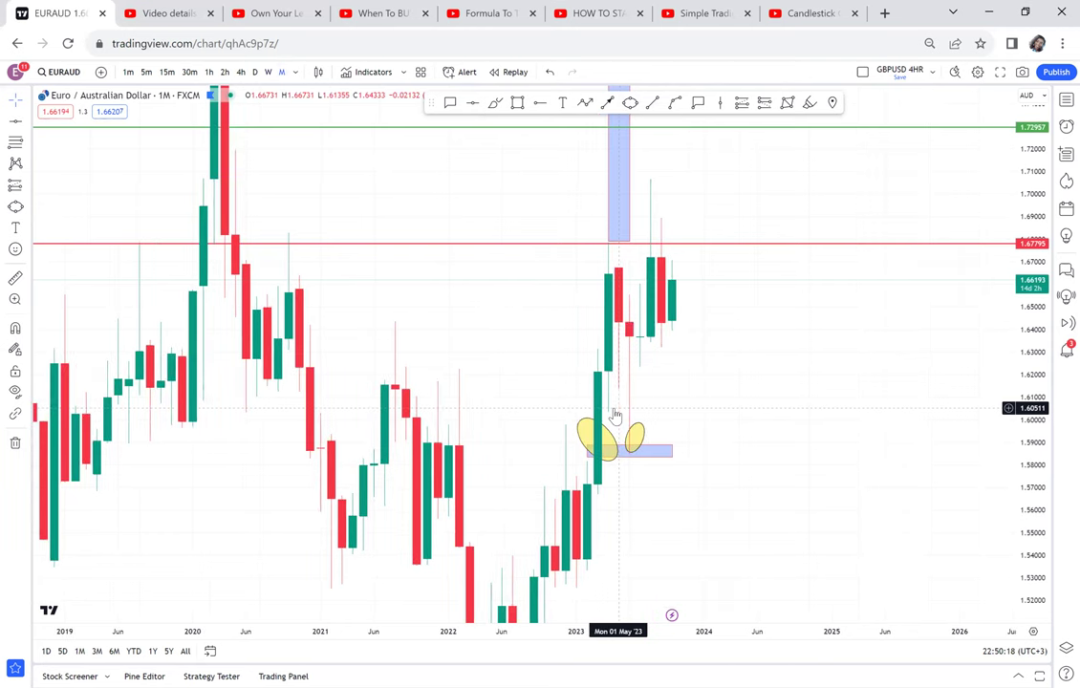
pyautogui.moveTo(686, 415); pyautogui.dragTo(621, 366)
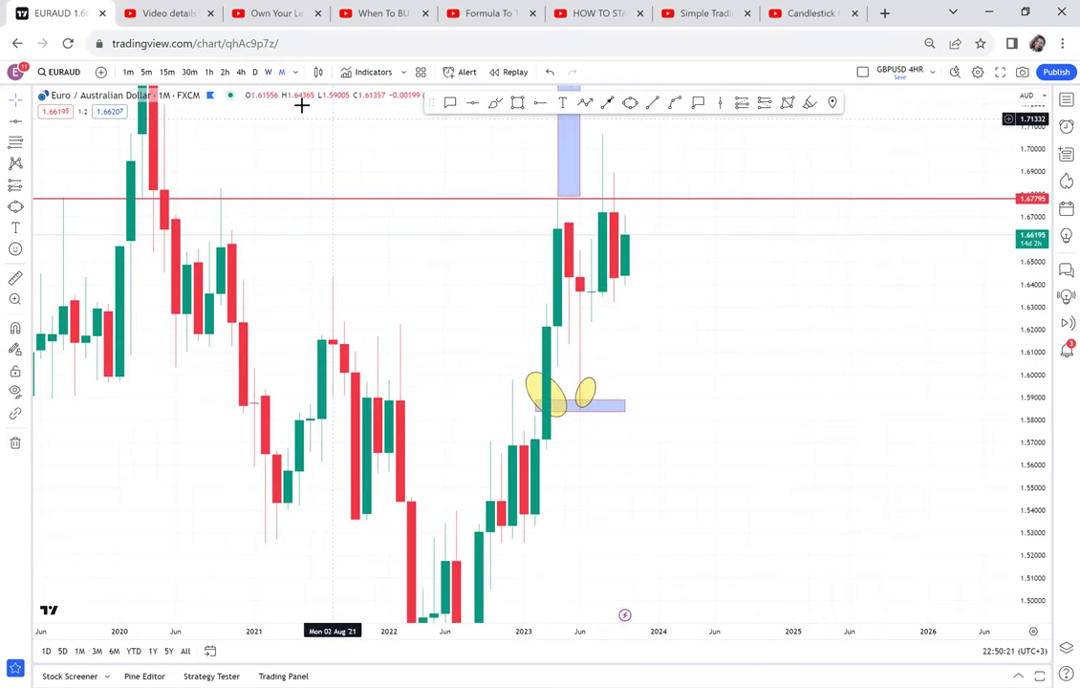
pyautogui.click(268, 72)
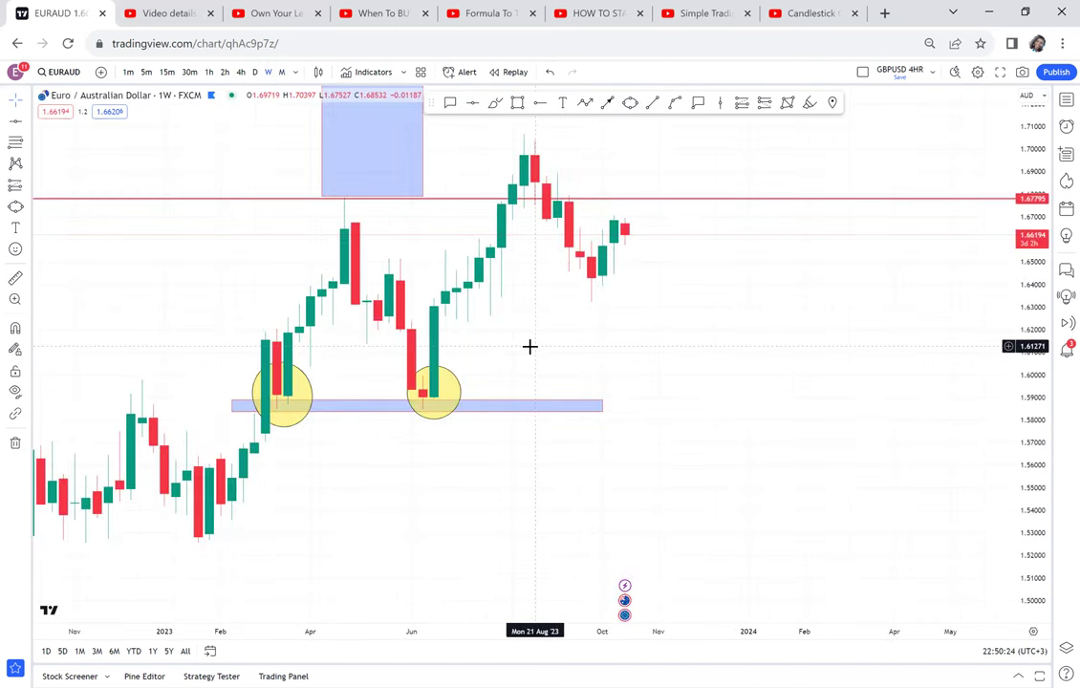
pyautogui.moveTo(530, 346); pyautogui.dragTo(542, 435)
pyautogui.scroll(2, 542, 435)
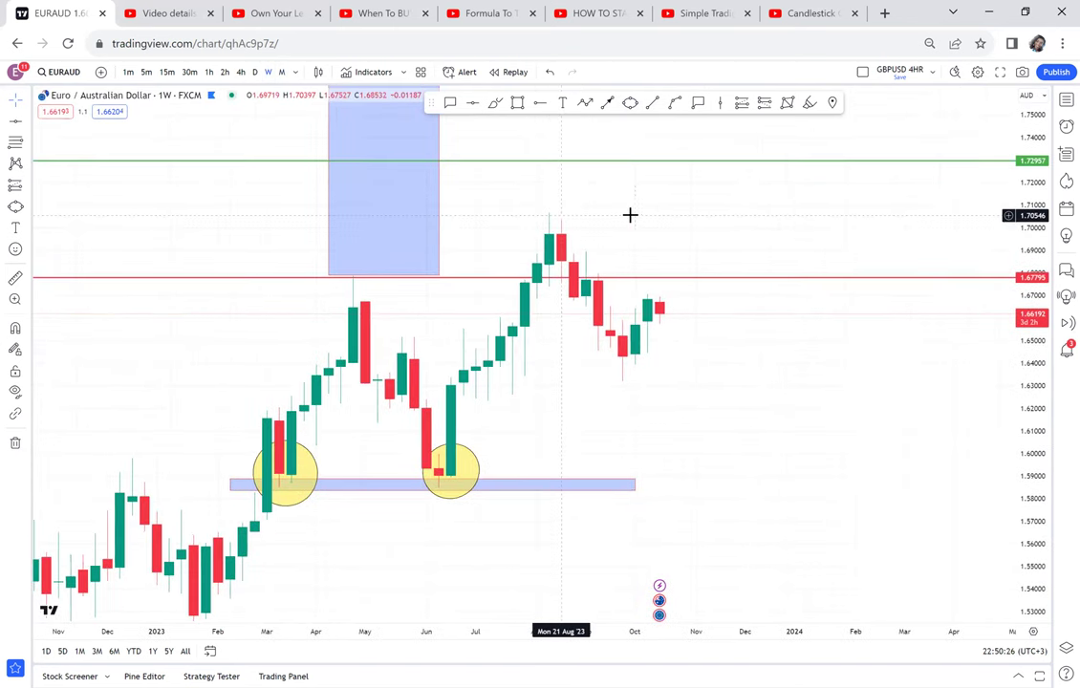
# Draw a vertical upward arrow to the right of the latest weekly candle, from 1.66380 to the green line at about 1.72878
pyautogui.moveTo(624, 235); pyautogui.dragTo(590, 315)
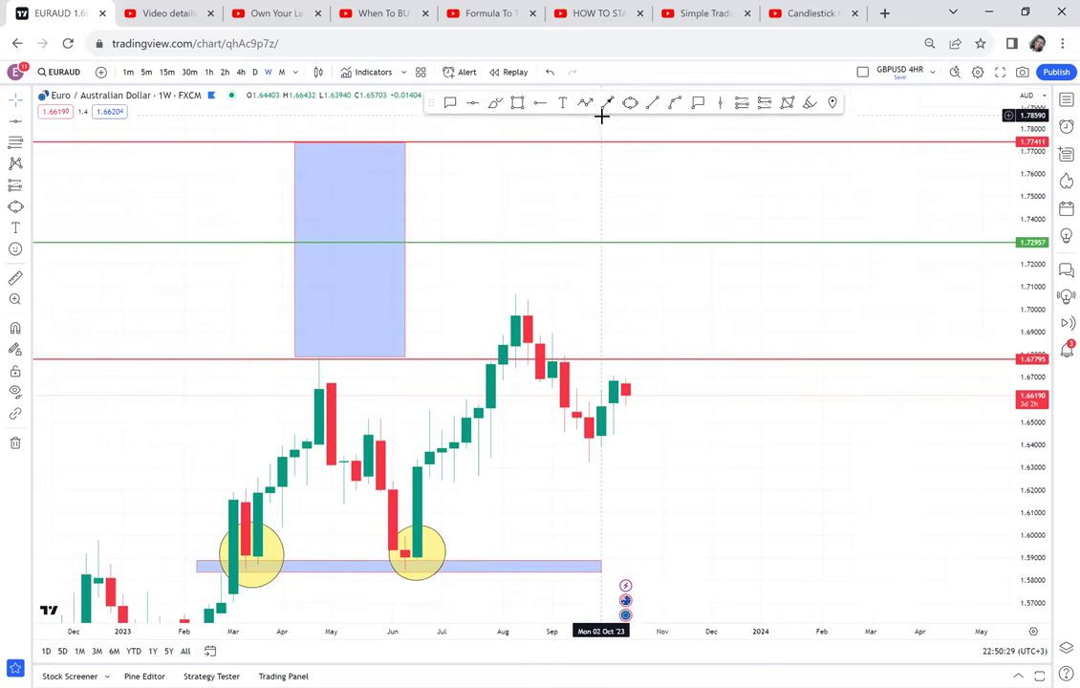
pyautogui.click(607, 104)
pyautogui.moveTo(645, 392); pyautogui.dragTo(649, 245)
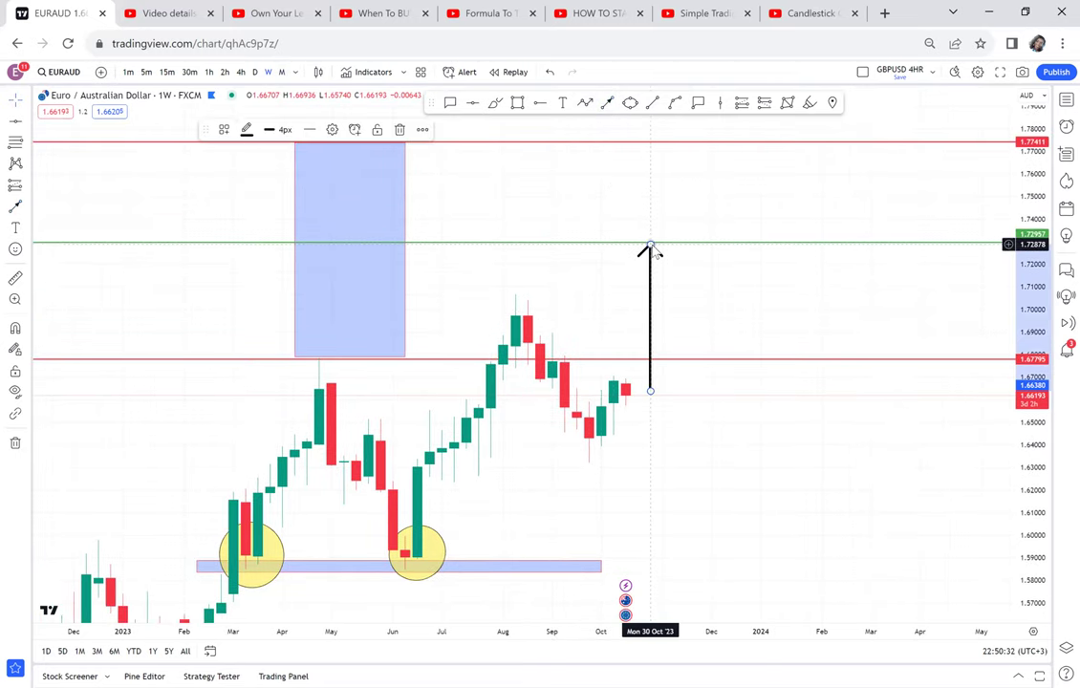
pyautogui.click(719, 301)
pyautogui.scroll(-2, 718, 301)
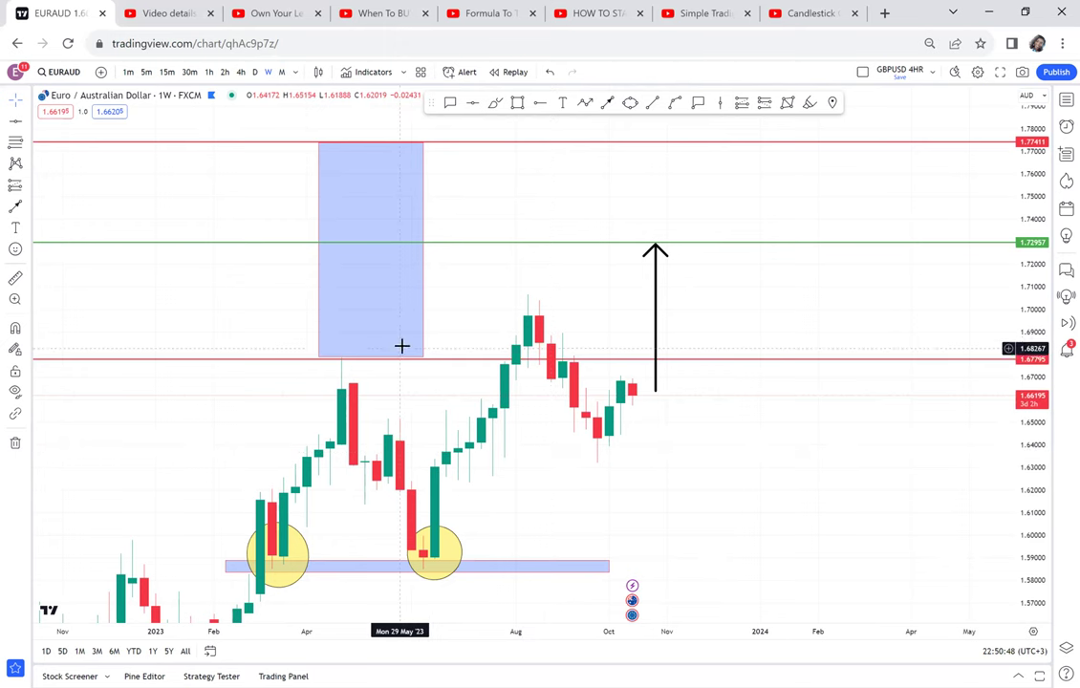
# Switch to the daily timeframe and draw a support rectangle from 24 July to the end of October, with its upper edge at 1.63634
pyautogui.click(254, 73)
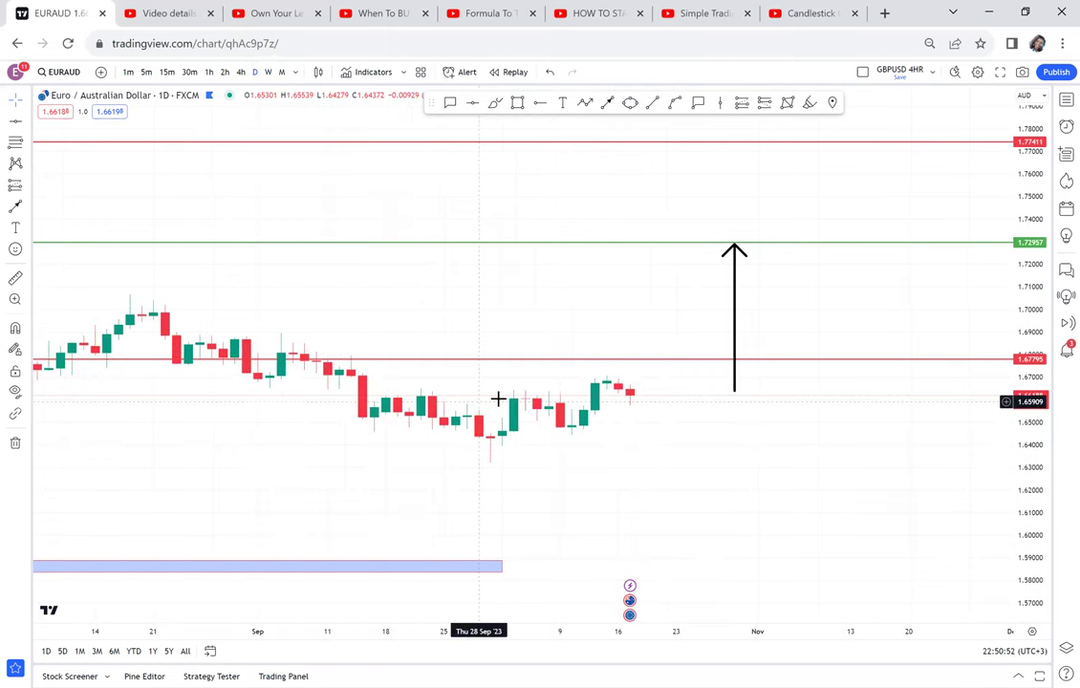
pyautogui.moveTo(1042, 495); pyautogui.dragTo(813, 258)
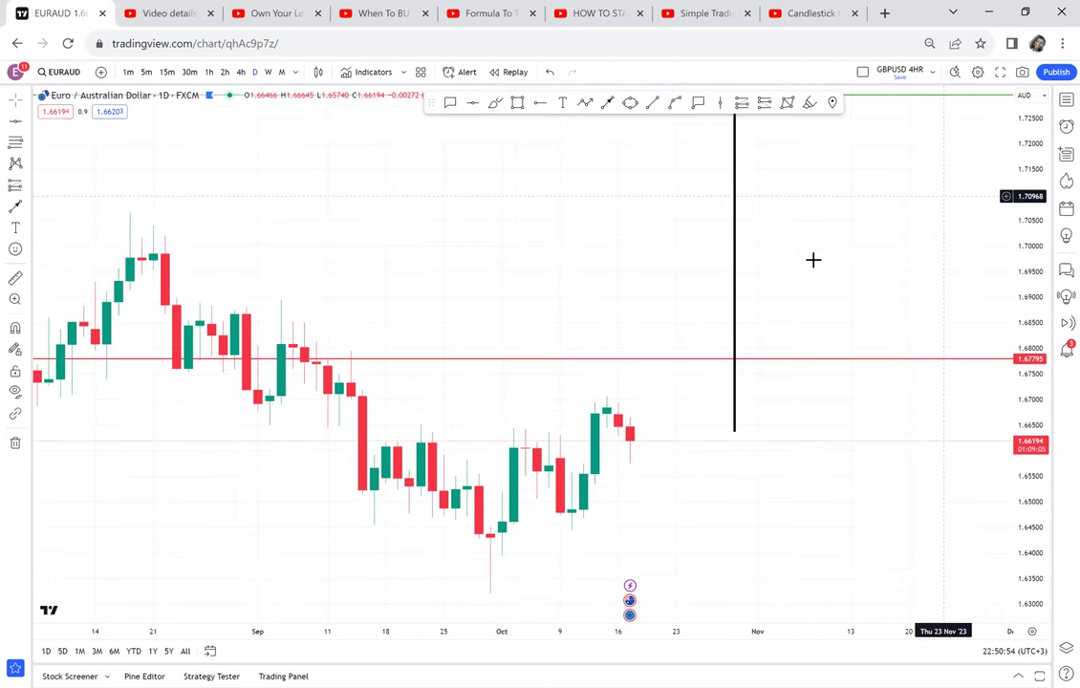
pyautogui.scroll(2, 812, 259)
pyautogui.scroll(-4, 813, 259)
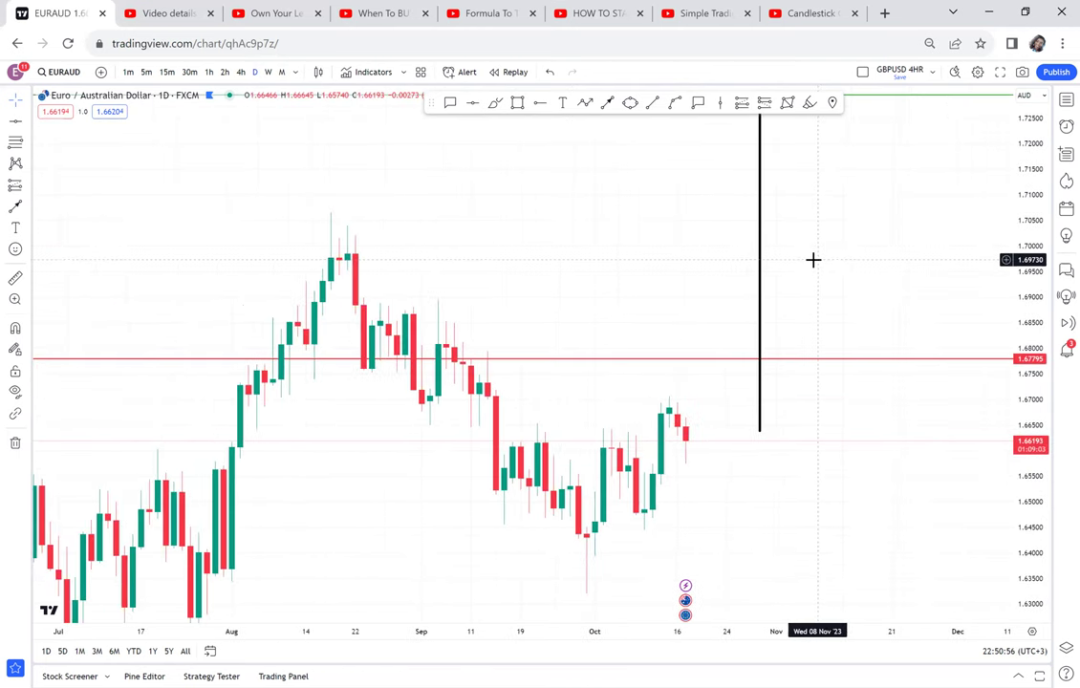
pyautogui.scroll(-1, 812, 259)
pyautogui.moveTo(549, 422); pyautogui.dragTo(559, 289)
pyautogui.click(517, 104)
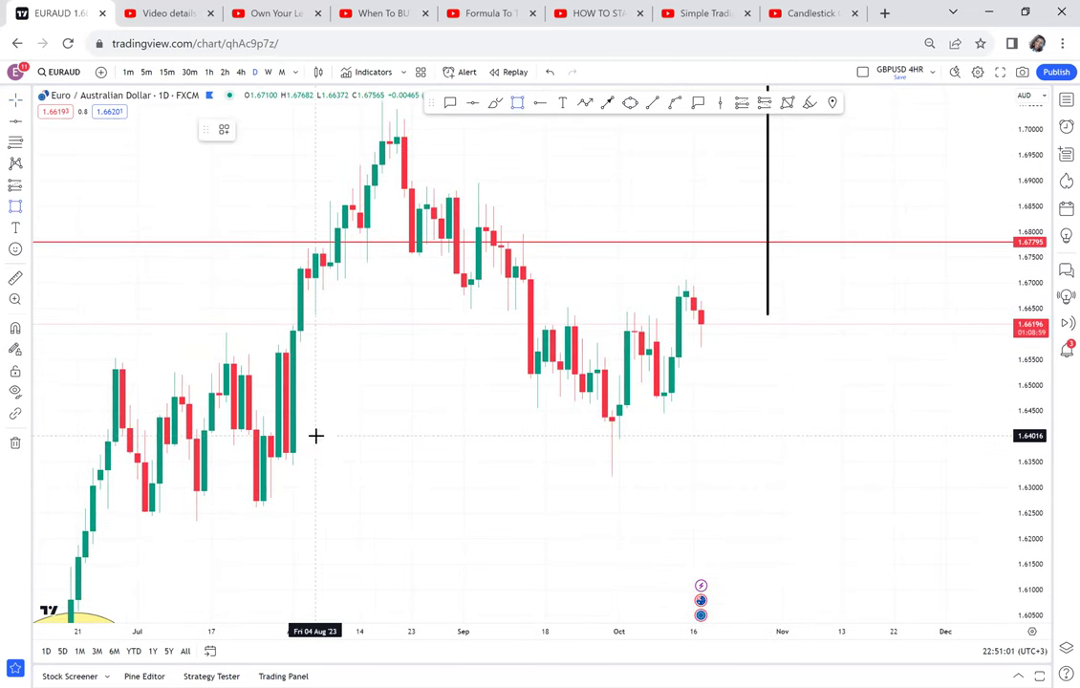
pyautogui.click(249, 455)
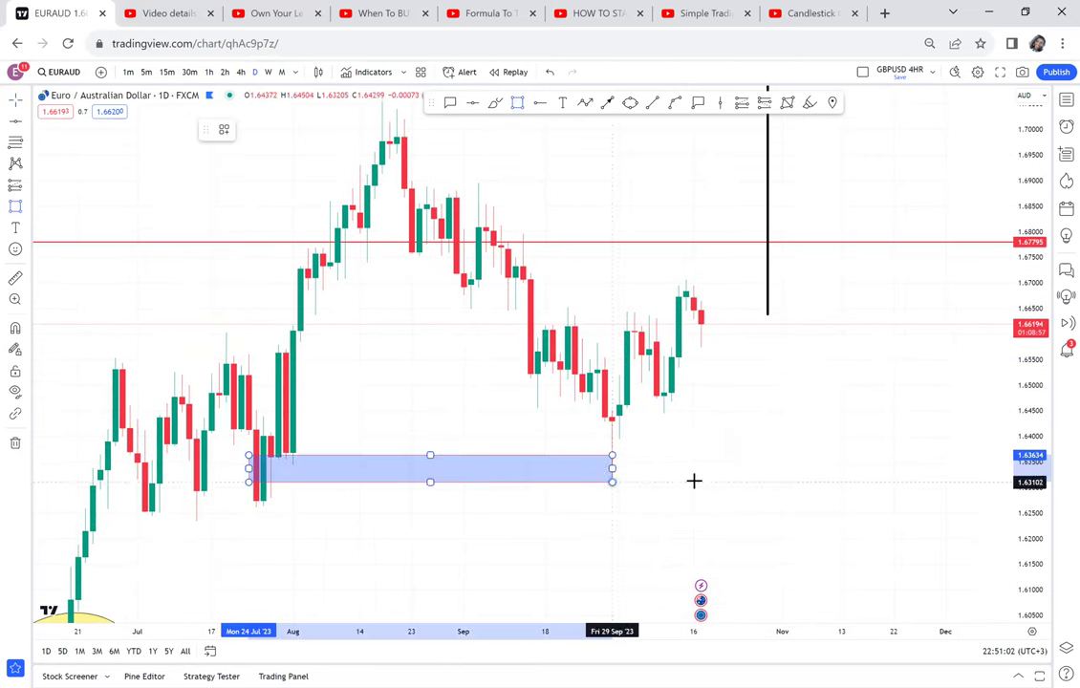
pyautogui.click(730, 481)
pyautogui.click(766, 497)
pyautogui.click(868, 362)
# Move the lower red horizontal line up to the August high at 1.70656
pyautogui.moveTo(865, 466); pyautogui.dragTo(861, 577)
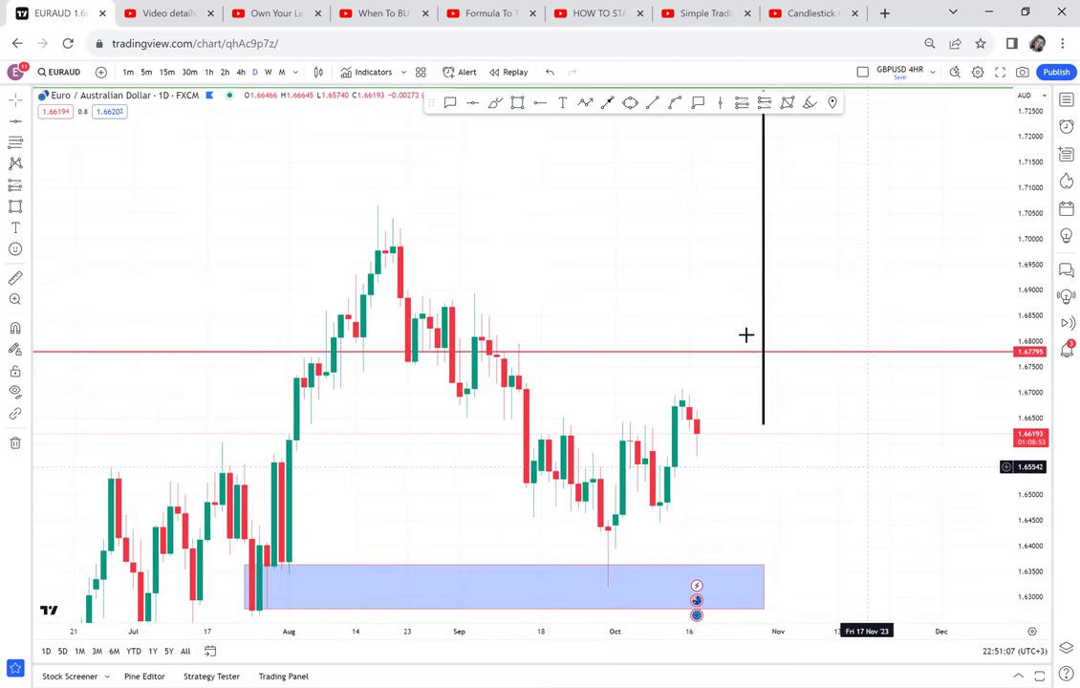
pyautogui.click(731, 351)
pyautogui.moveTo(731, 345); pyautogui.dragTo(739, 205)
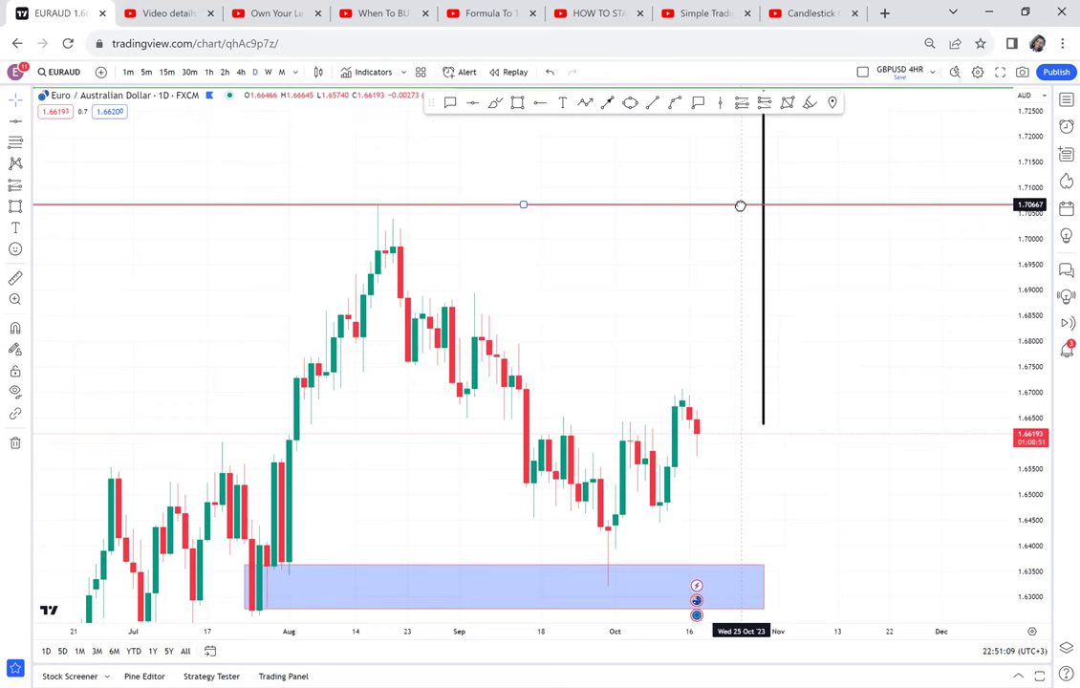
# Measure the range from the support rectangle's lower edge to the red line and draw a green horizontal line near its middle at 1.66676
pyautogui.moveTo(306, 298); pyautogui.dragTo(294, 231)
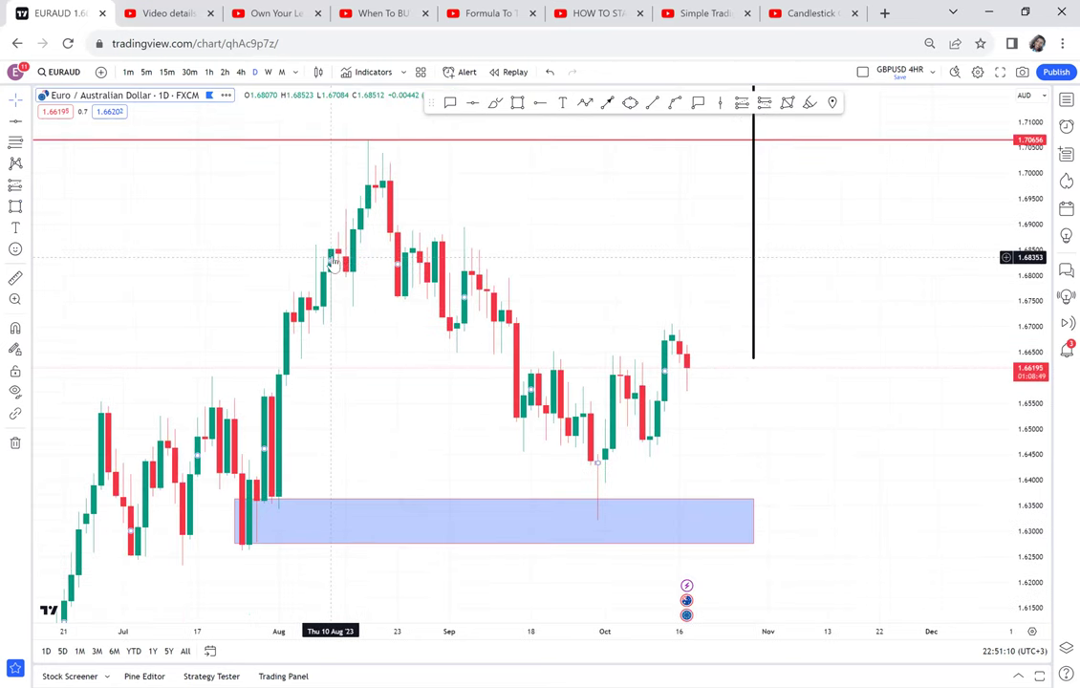
pyautogui.click(15, 278)
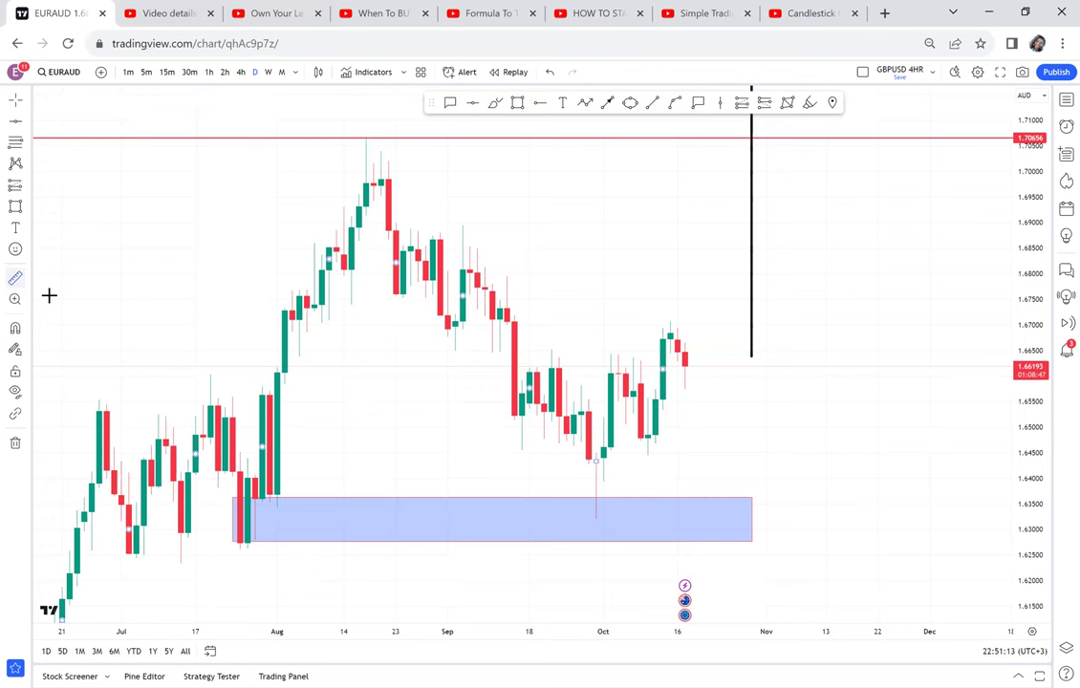
pyautogui.click(232, 519)
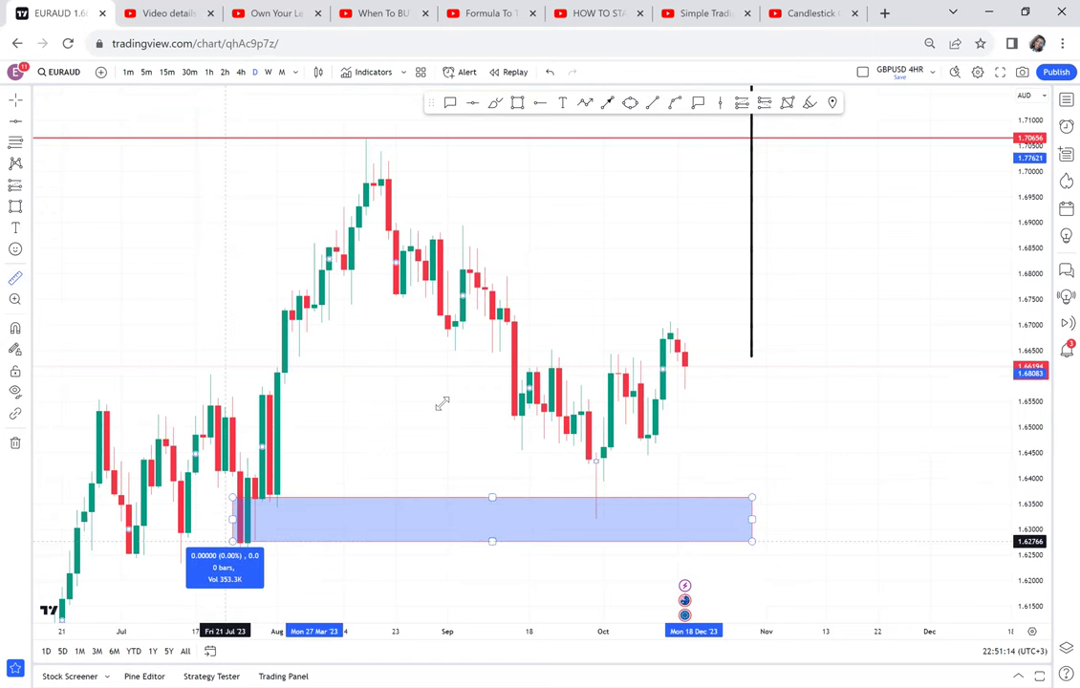
pyautogui.click(277, 520)
pyautogui.click(819, 139)
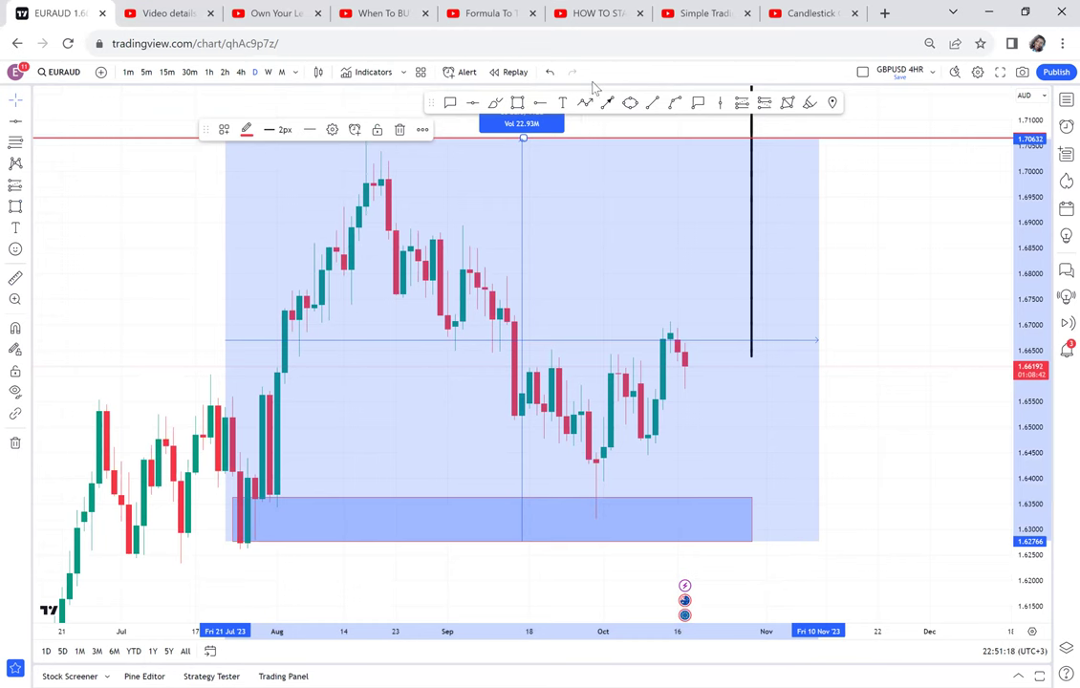
pyautogui.click(472, 102)
pyautogui.click(525, 350)
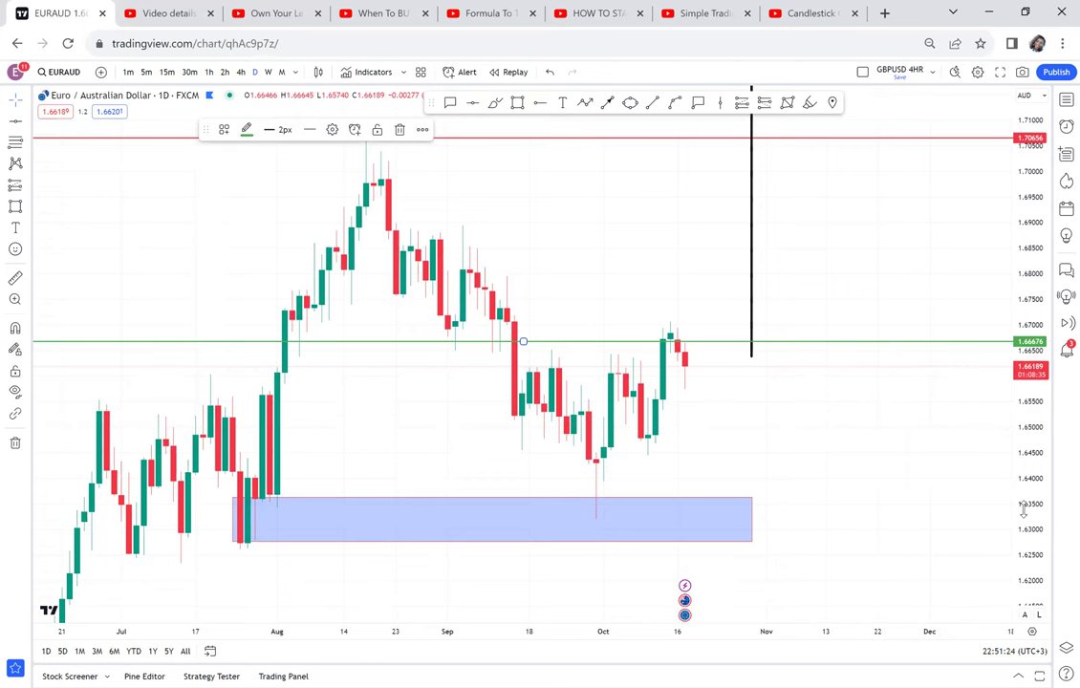
# Move the upward arrow's starting point to the latest daily candle on 17 October at 1.66834
pyautogui.scroll(2, 978, 386)
pyautogui.moveTo(836, 374); pyautogui.dragTo(731, 346)
pyautogui.hotkey('alt', 'r')
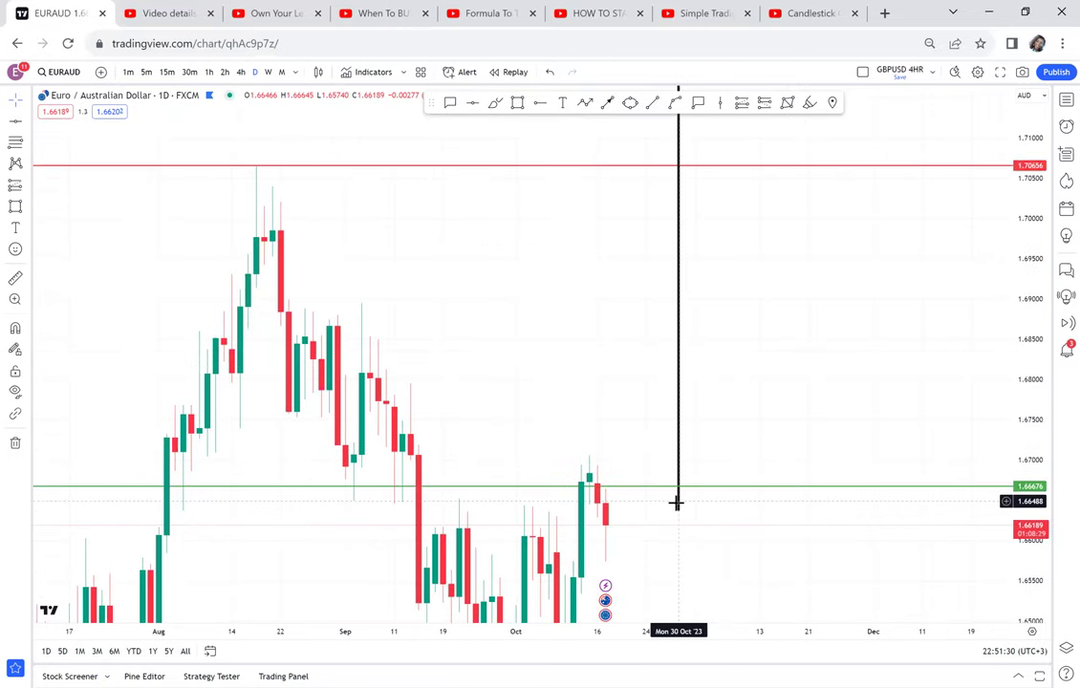
pyautogui.click(605, 473)
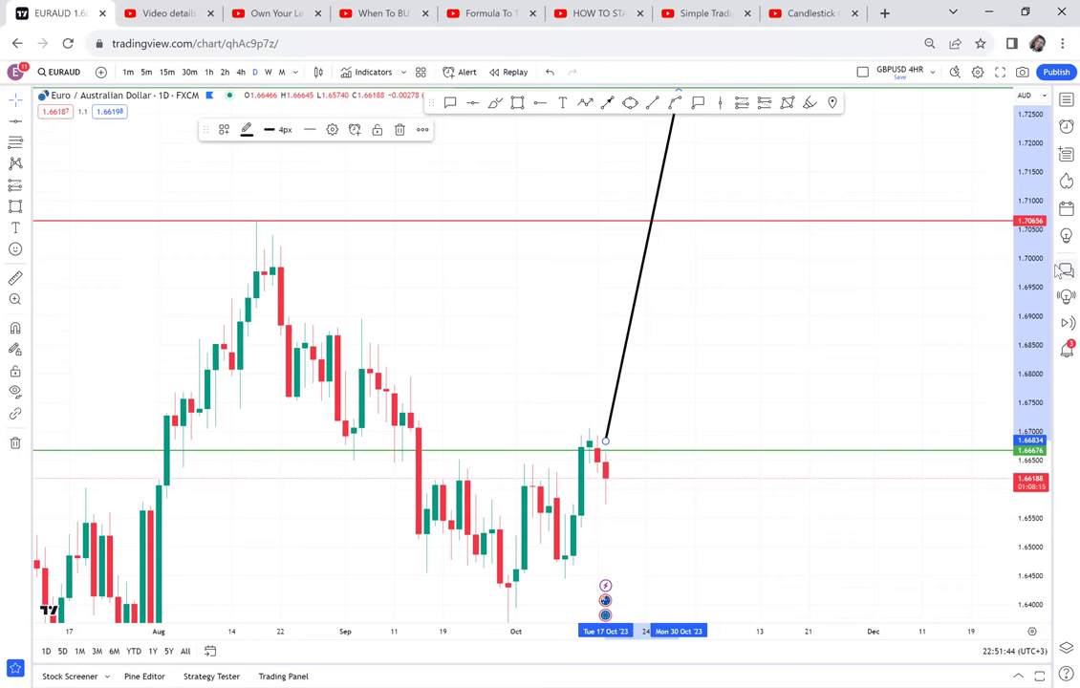
pyautogui.click(750, 498)
pyautogui.moveTo(750, 498); pyautogui.dragTo(635, 655)
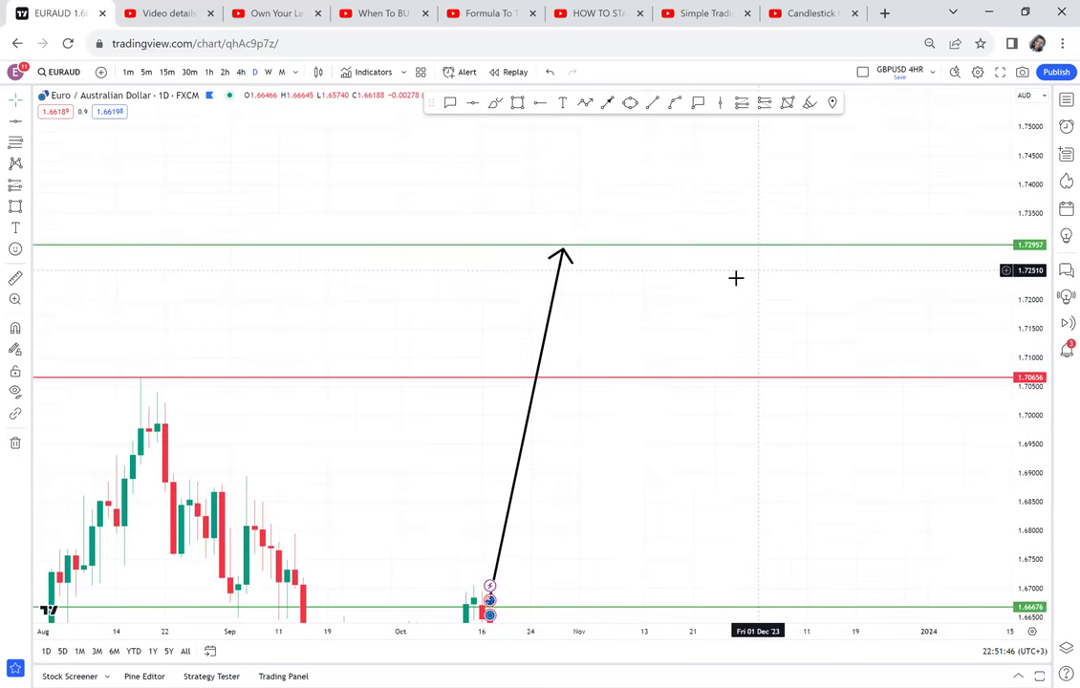
pyautogui.moveTo(638, 388); pyautogui.dragTo(764, 142)
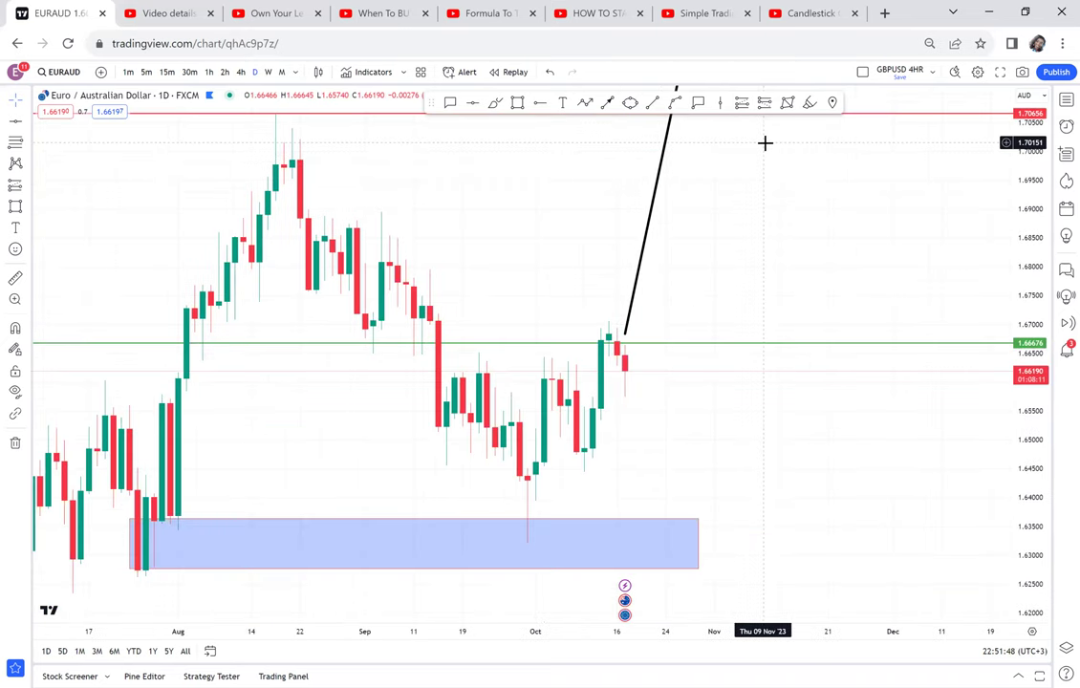
# Draw a short downward arrow from 1.67546 on 1 November to 1.66602 on 19 October, pointing at the green line
pyautogui.scroll(-1, 764, 143)
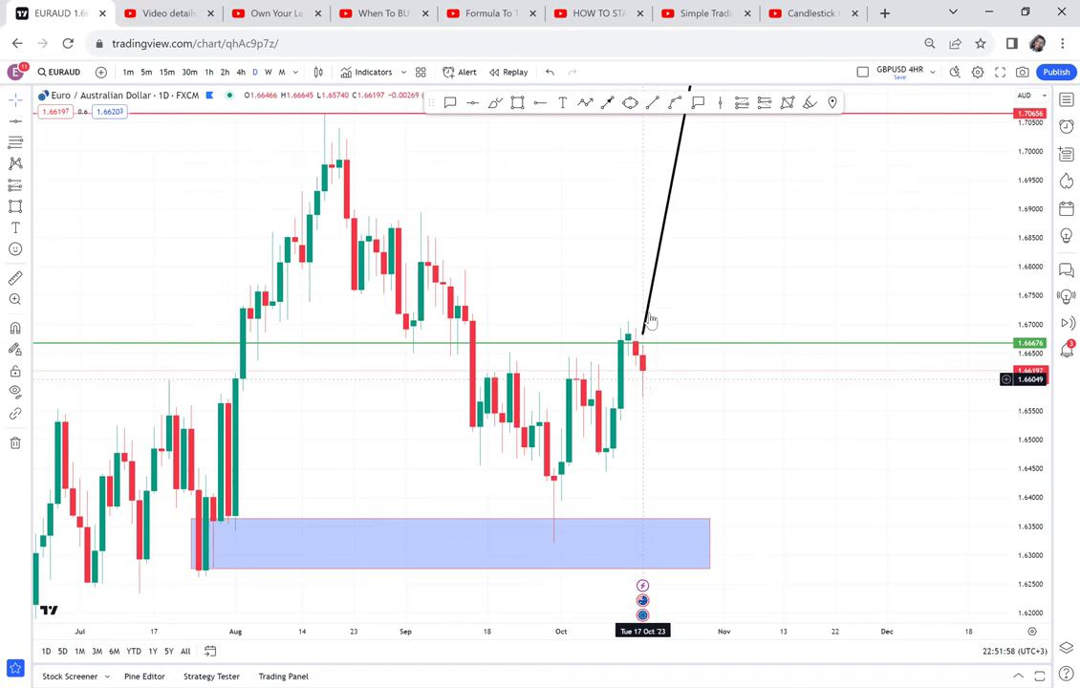
pyautogui.click(607, 103)
pyautogui.click(724, 293)
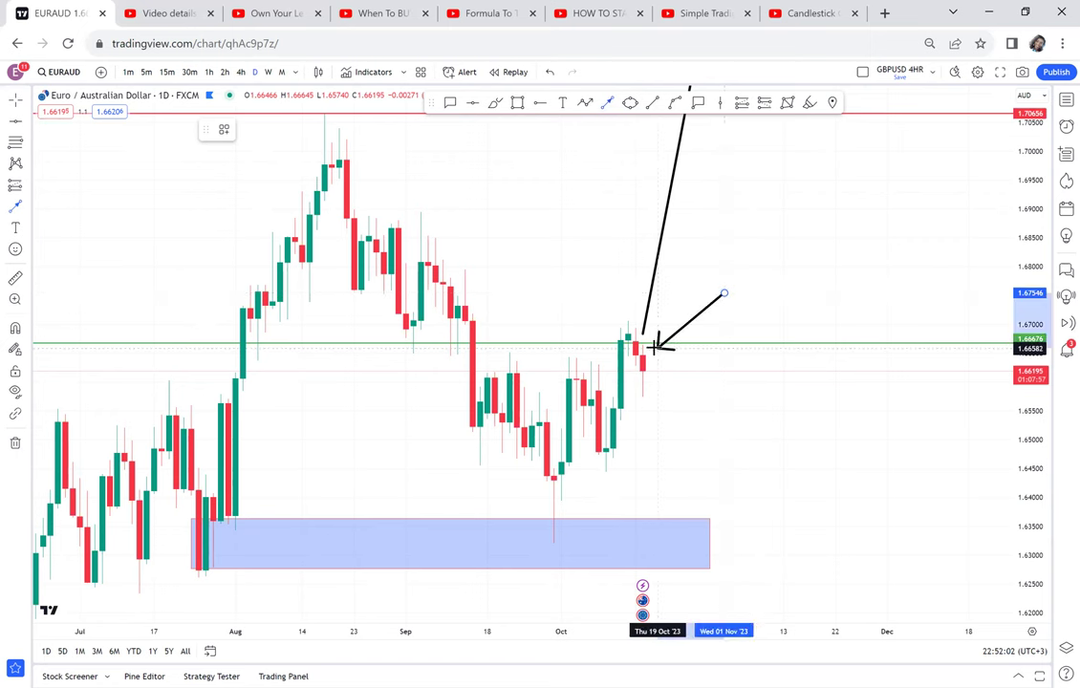
pyautogui.click(656, 345)
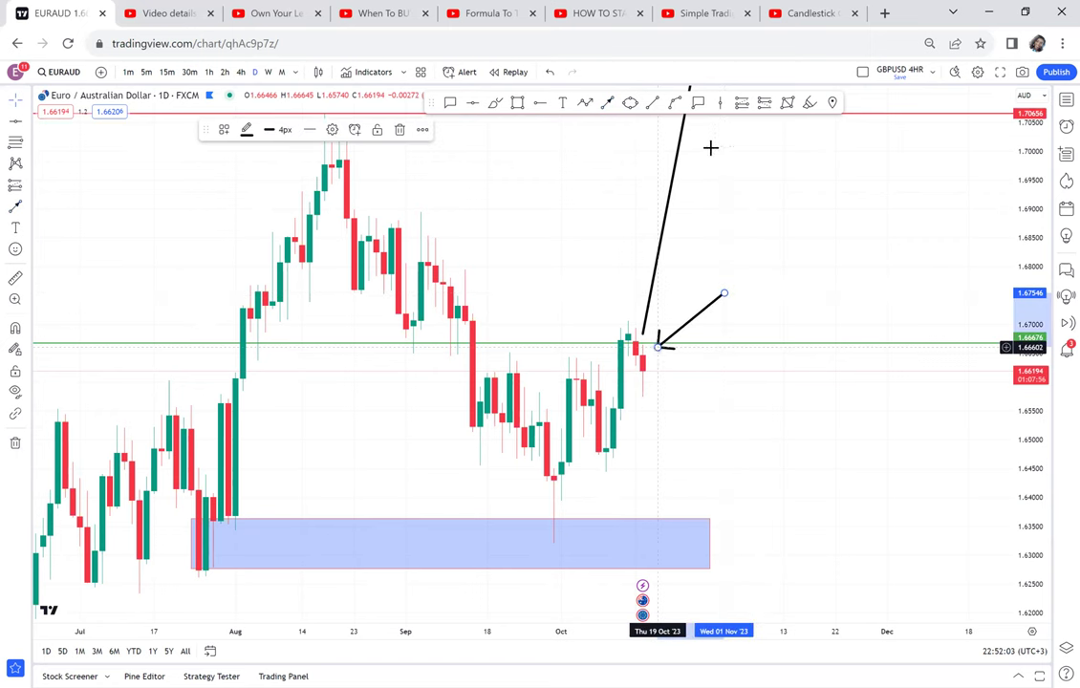
# Switch to the 4-hour timeframe and draw a rectangle from 13 September to 19 October between 1.66993 and 1.66866
pyautogui.click(244, 73)
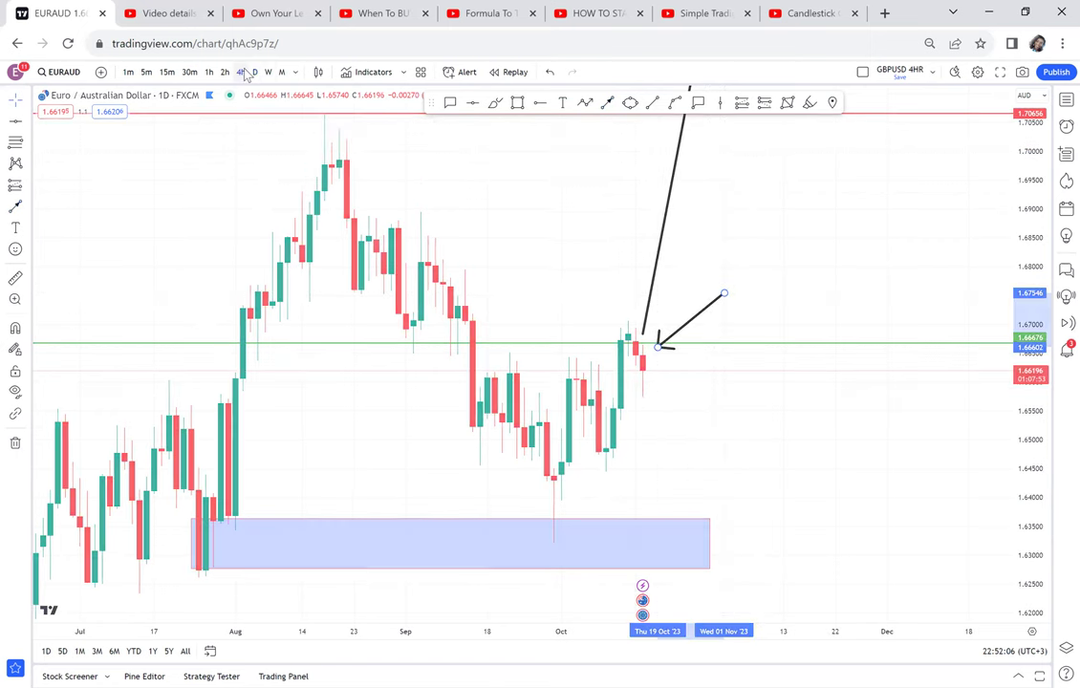
pyautogui.scroll(-5, 320, 371)
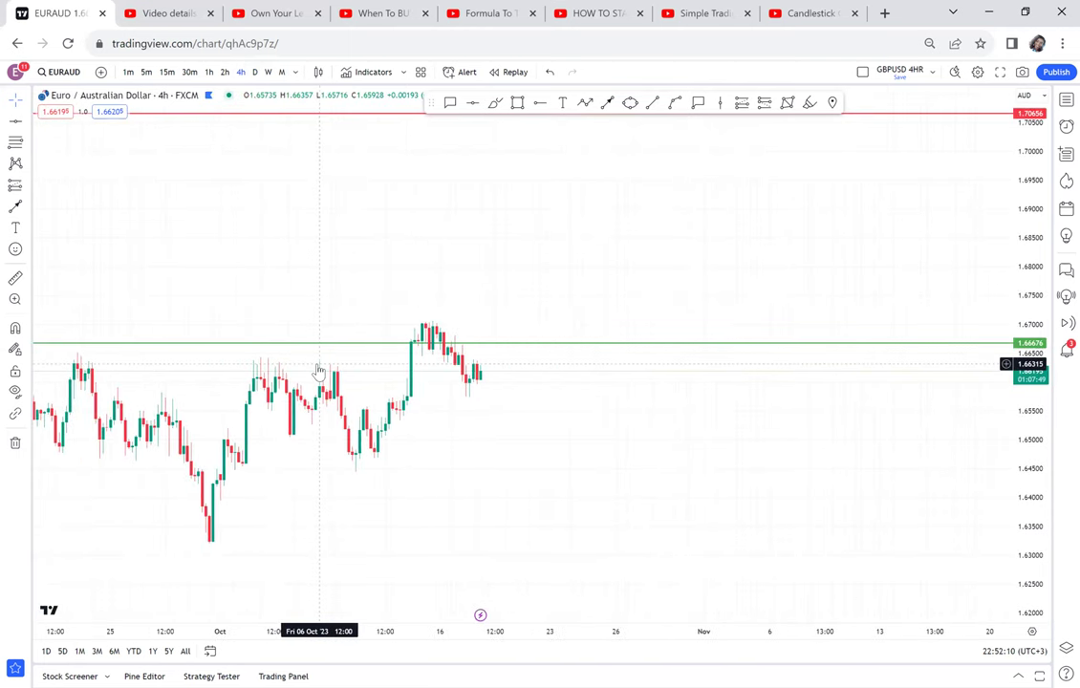
pyautogui.moveTo(260, 382); pyautogui.dragTo(484, 382)
pyautogui.scroll(3, 1029, 222)
pyautogui.click(520, 108)
pyautogui.moveTo(198, 295)
pyautogui.mouseDown()
pyautogui.moveTo(617, 268)
pyautogui.moveTo(685, 309)
pyautogui.mouseUp()
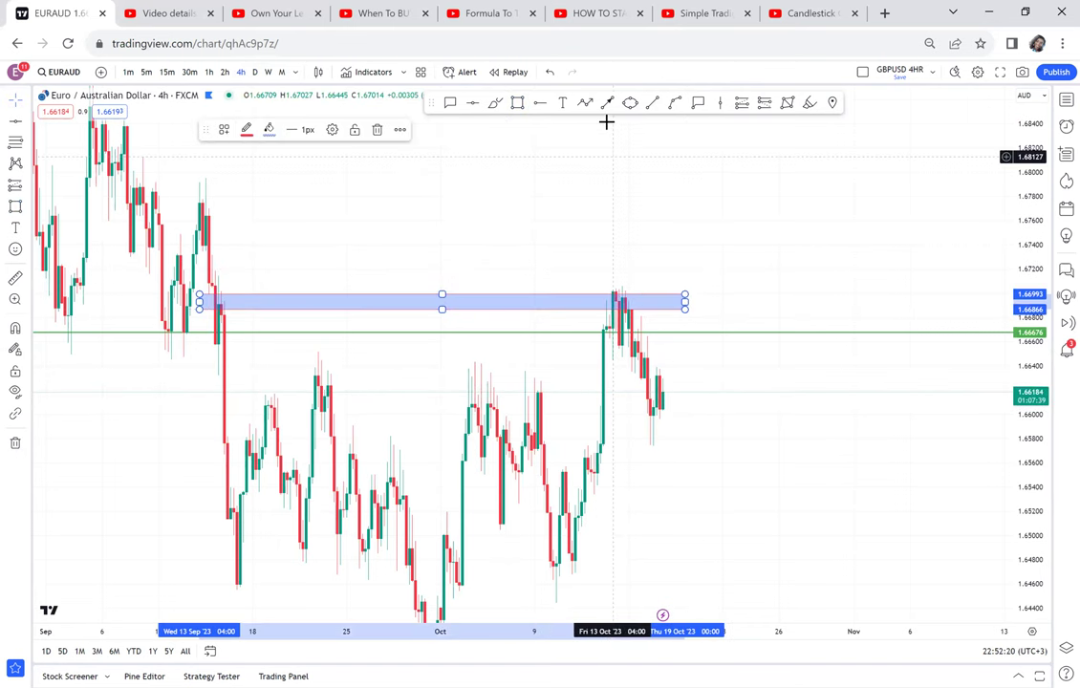
# Mark the mid-September and mid-October prices at the 4-hour rectangle with yellow ellipses and raise the rectangle's upper edge to 1.67184
pyautogui.click(631, 103)
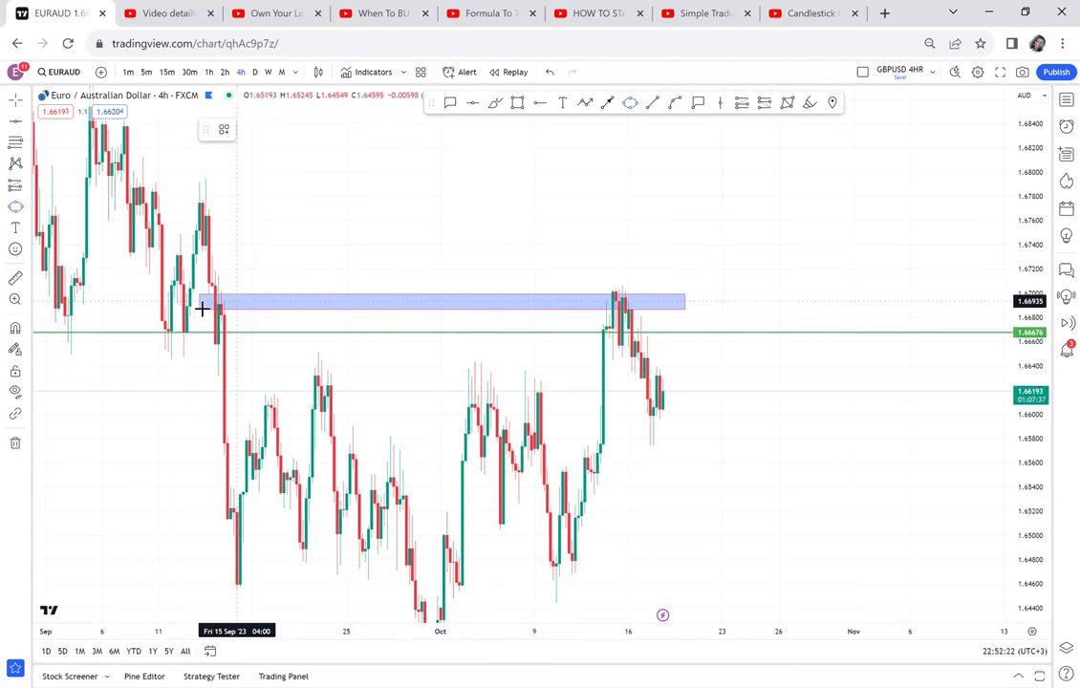
pyautogui.moveTo(203, 280); pyautogui.dragTo(241, 319)
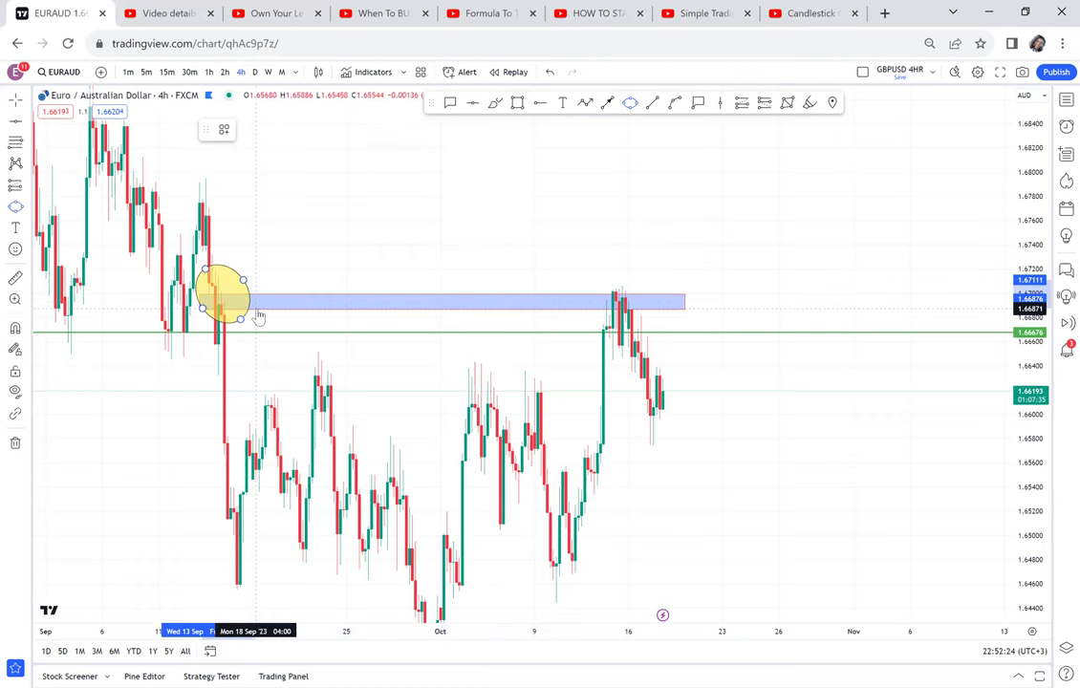
pyautogui.click(631, 104)
pyautogui.click(600, 316)
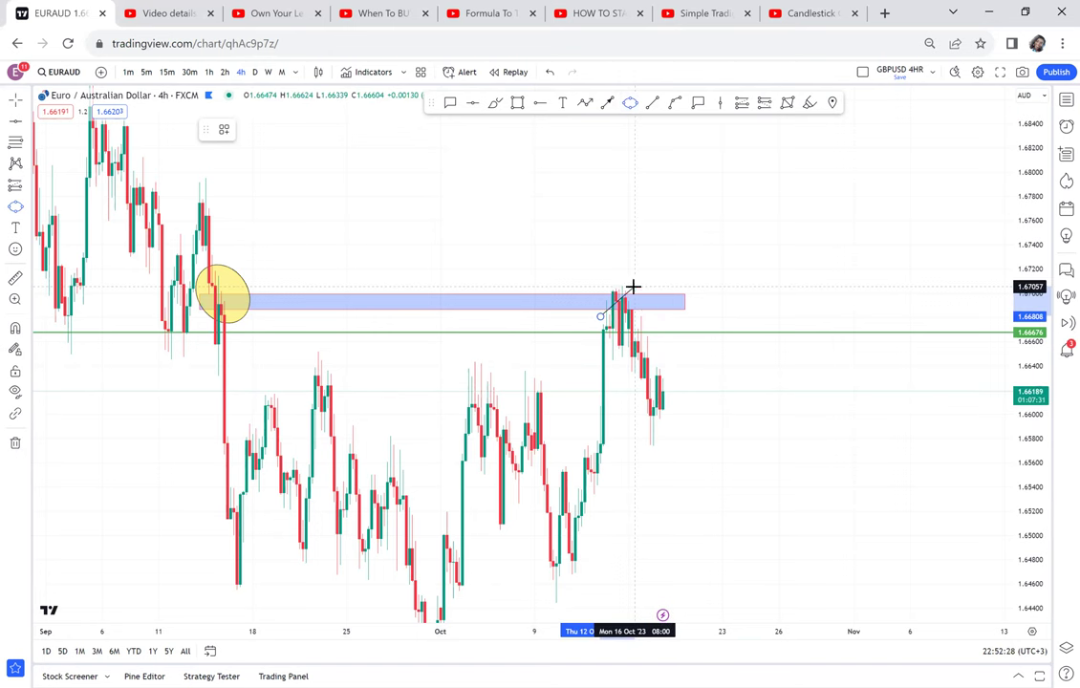
pyautogui.click(649, 310)
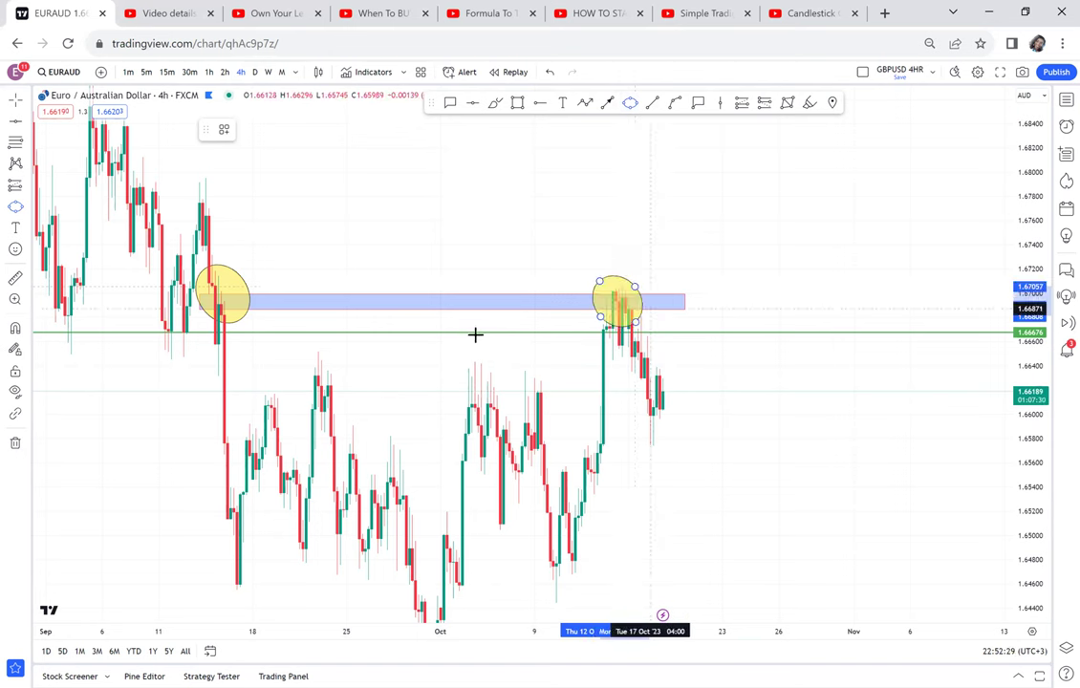
pyautogui.click(200, 296)
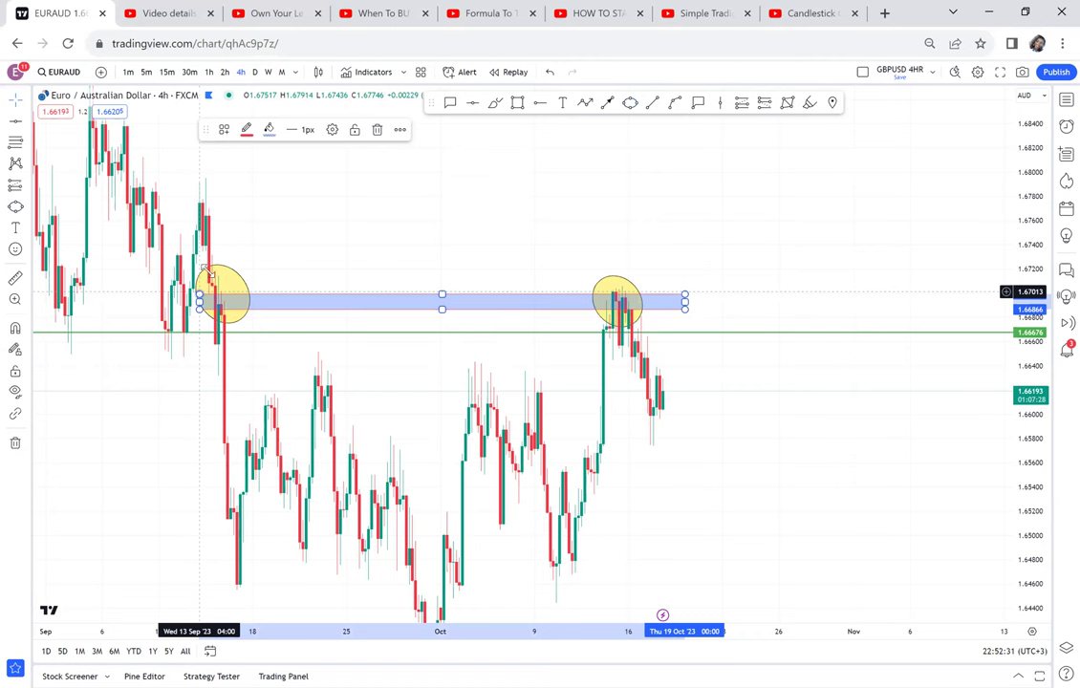
pyautogui.moveTo(205, 271); pyautogui.dragTo(208, 271)
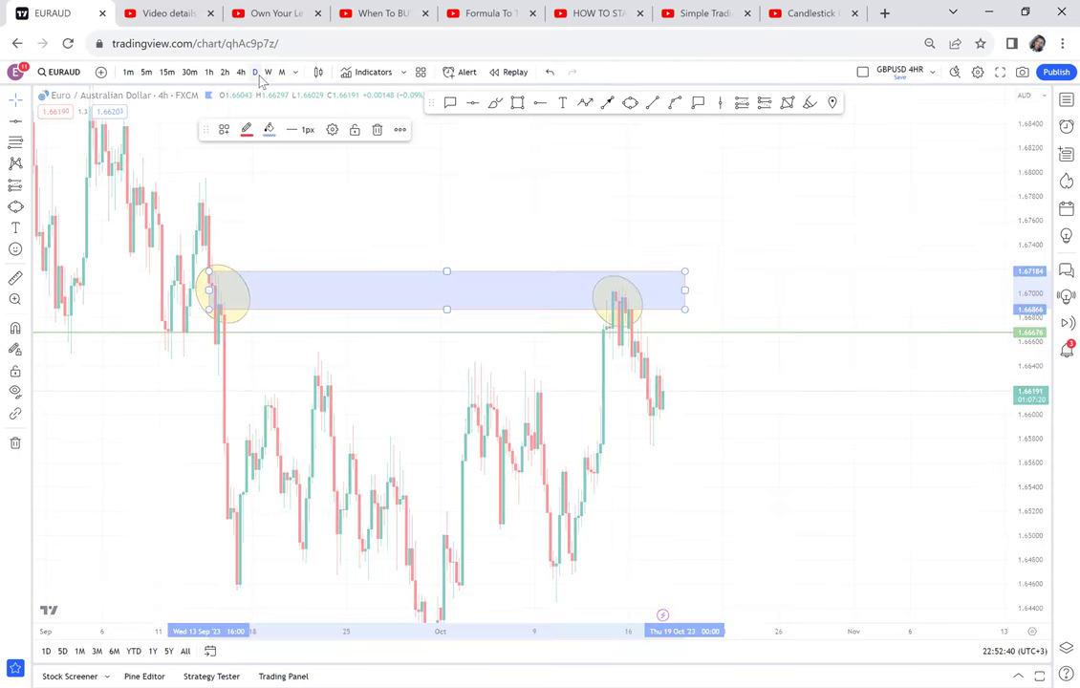
# Return to the daily timeframe and examine the marked resistance zone against the surrounding price action
pyautogui.click(255, 73)
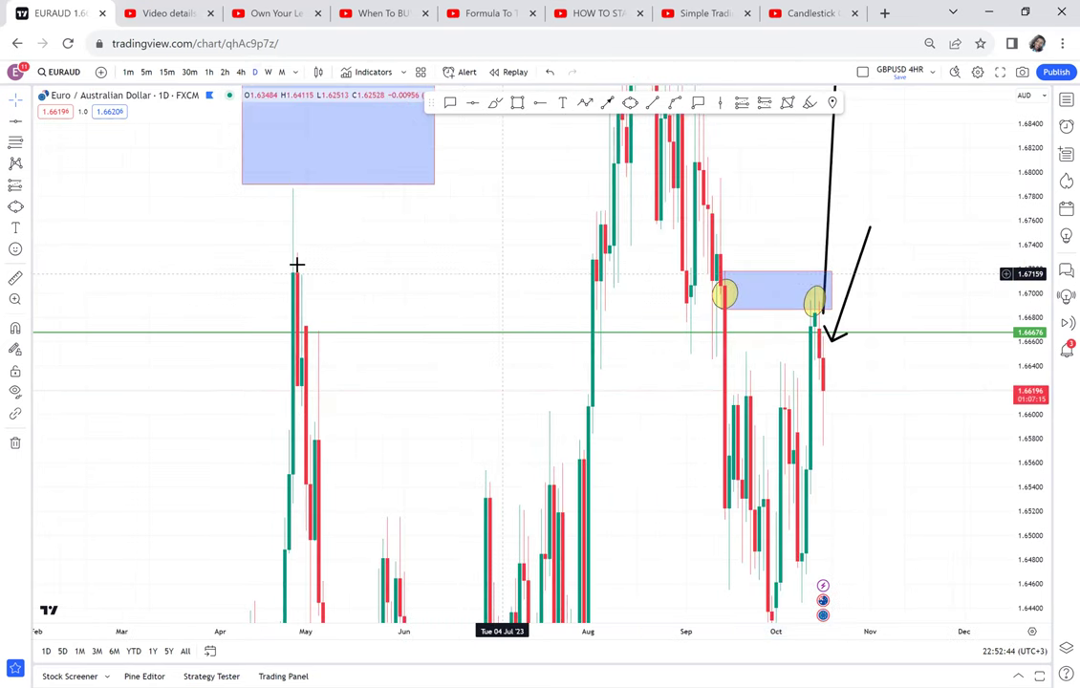
pyautogui.moveTo(689, 279); pyautogui.dragTo(484, 277)
pyautogui.scroll(2, 484, 277)
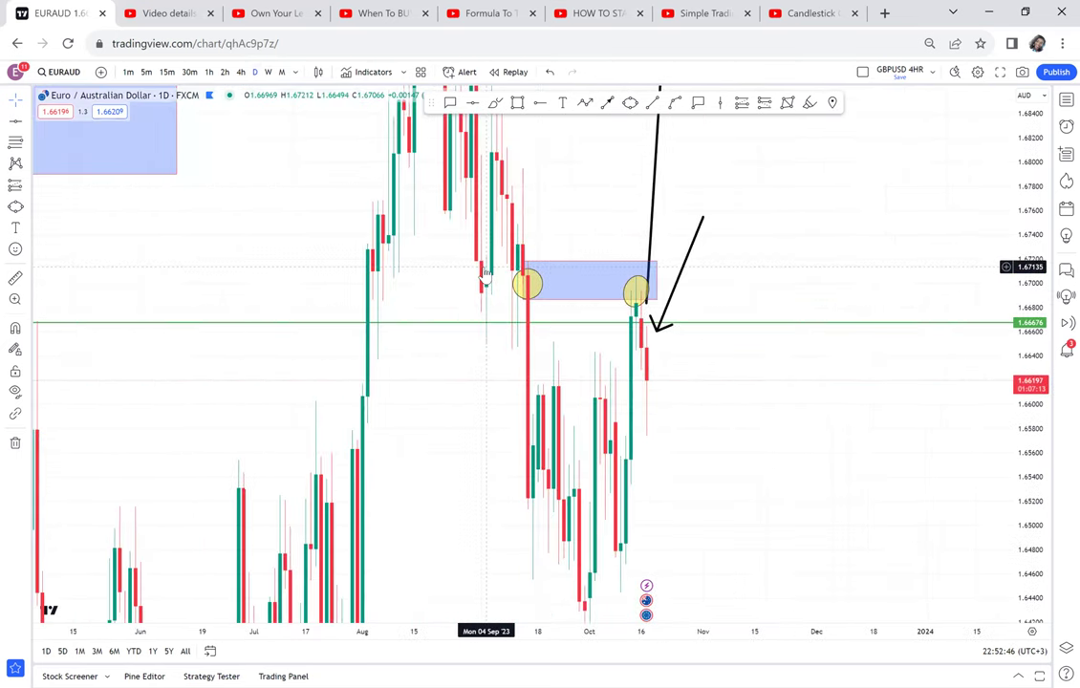
pyautogui.scroll(2, 485, 277)
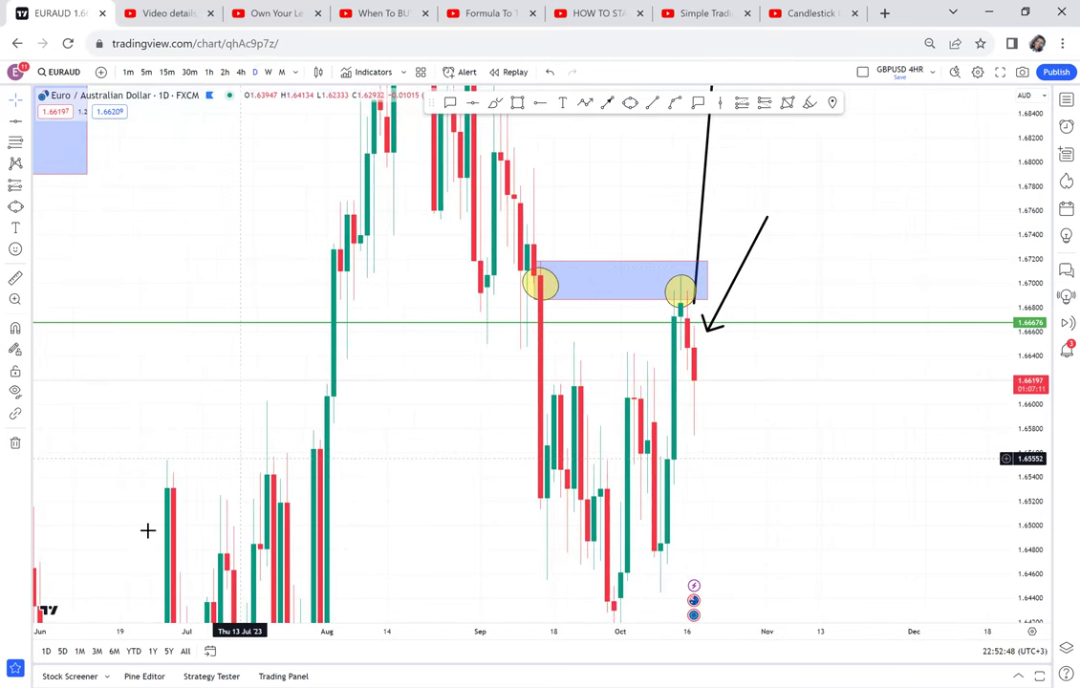
pyautogui.scroll(1, 87, 572)
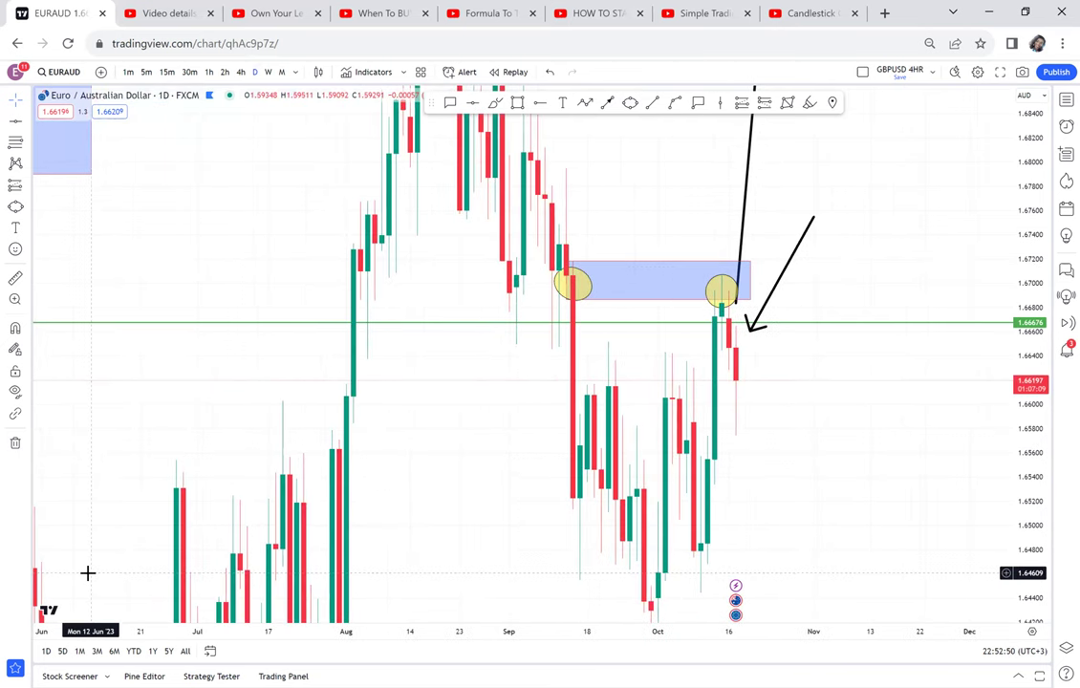
# Switch to the 4-hour timeframe and measure the price range from the resistance rectangle's mid-September upper edge down to the early-October low
pyautogui.click(242, 73)
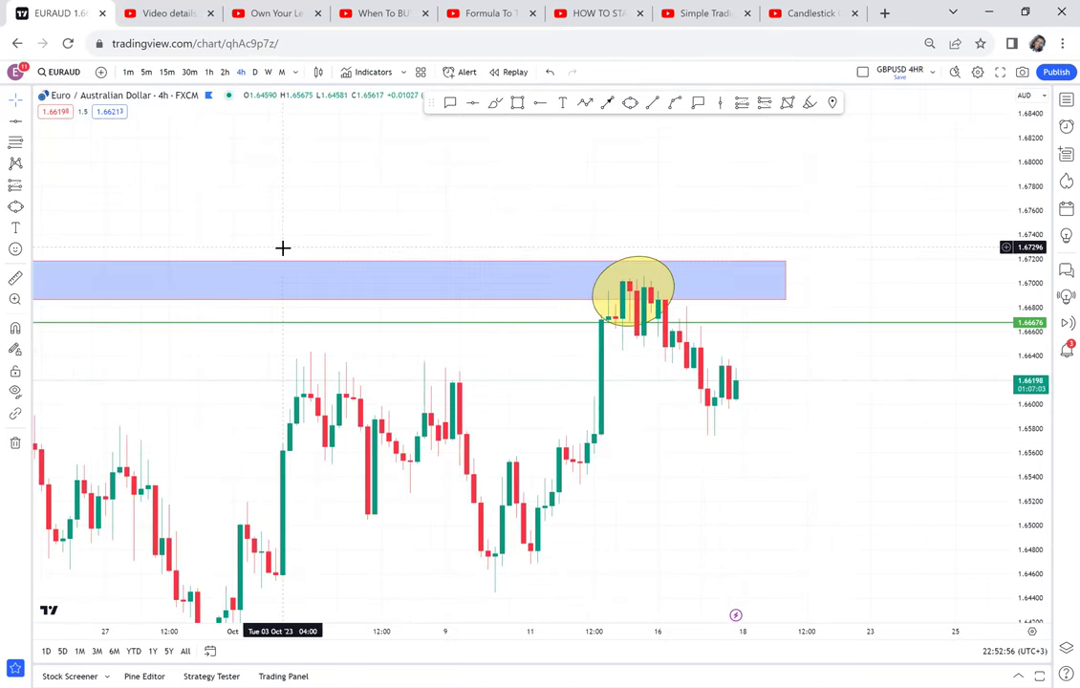
pyautogui.scroll(-1, 283, 247)
pyautogui.scroll(-2, 283, 247)
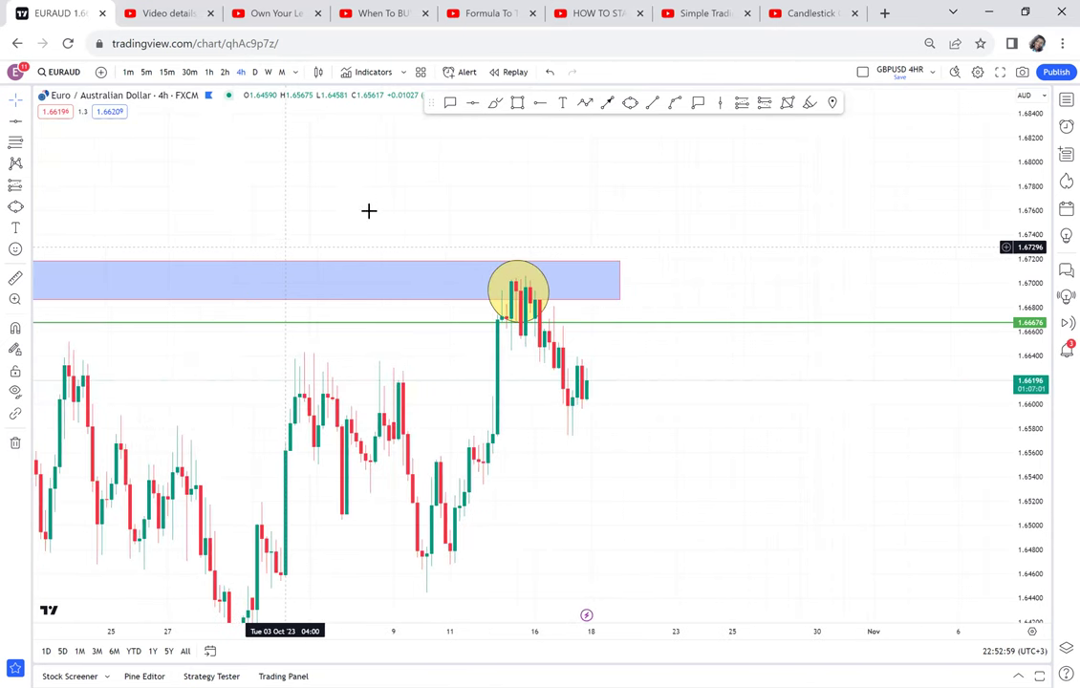
pyautogui.moveTo(327, 355); pyautogui.dragTo(451, 311)
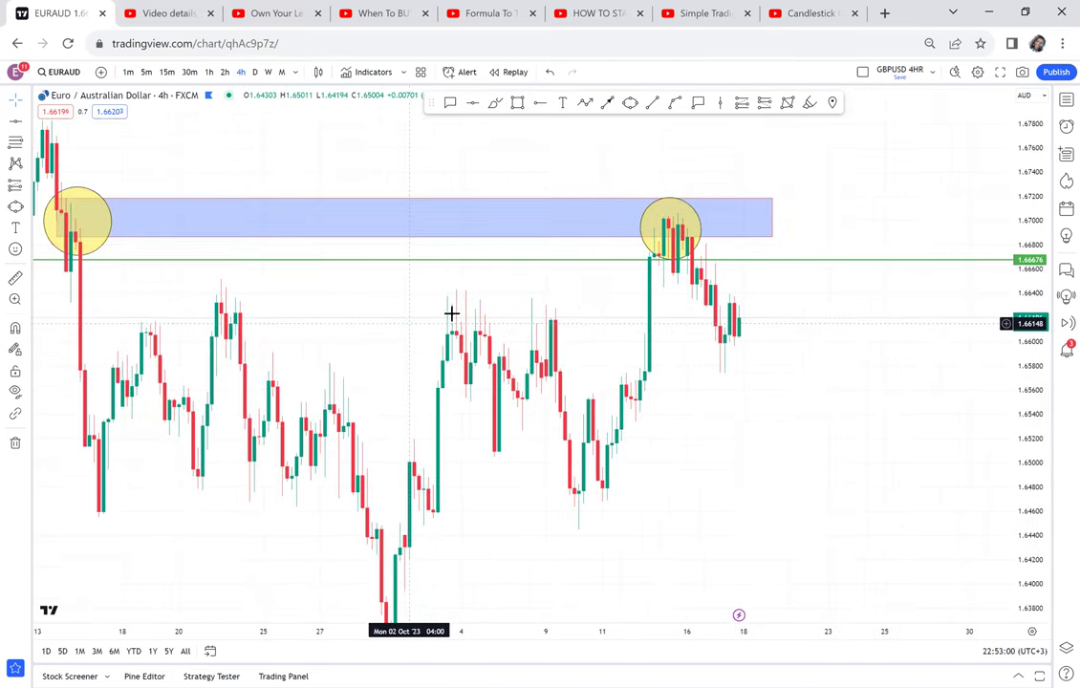
pyautogui.scroll(-1, 747, 293)
pyautogui.moveTo(1005, 288); pyautogui.dragTo(811, 415)
pyautogui.moveTo(848, 330); pyautogui.dragTo(872, 268)
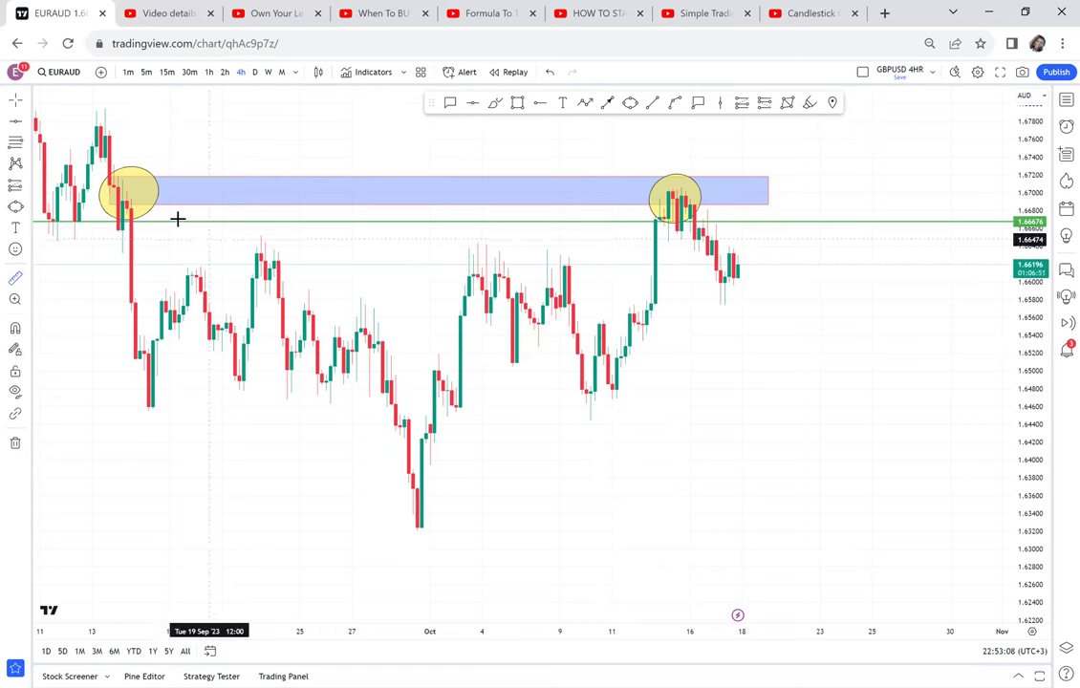
pyautogui.click(104, 174)
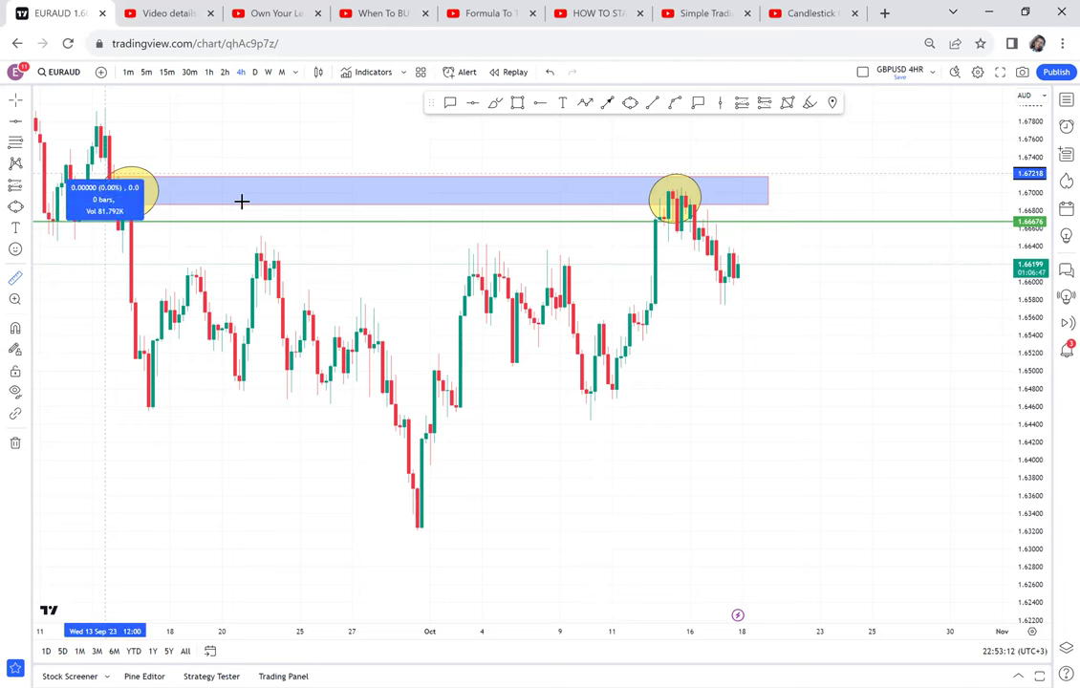
pyautogui.click(333, 319)
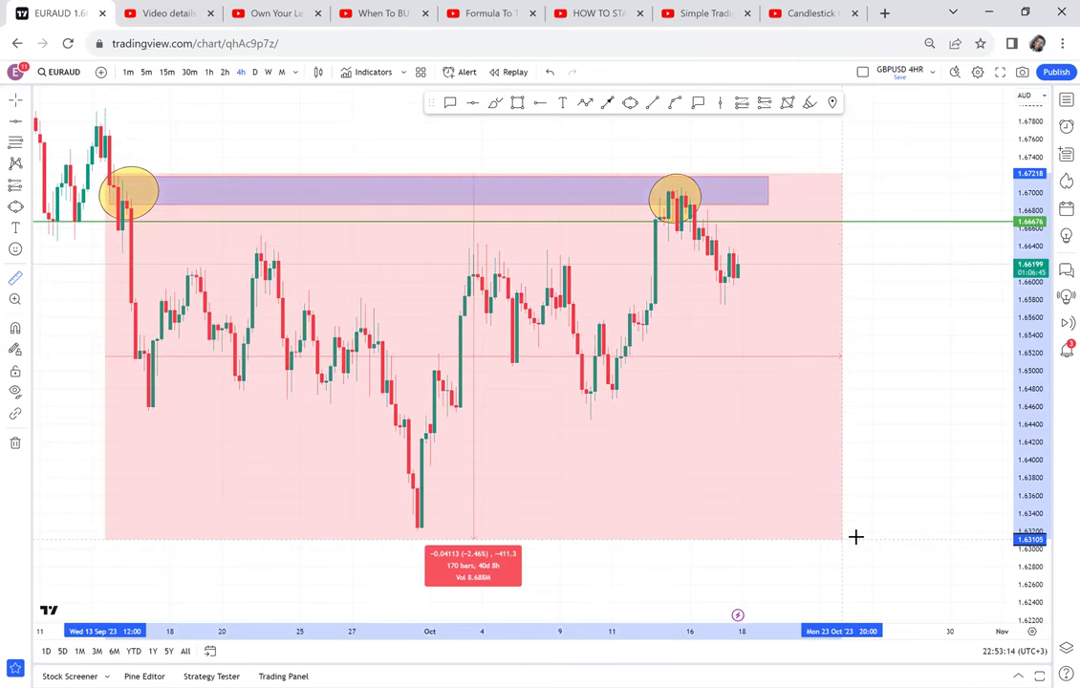
pyautogui.click(854, 528)
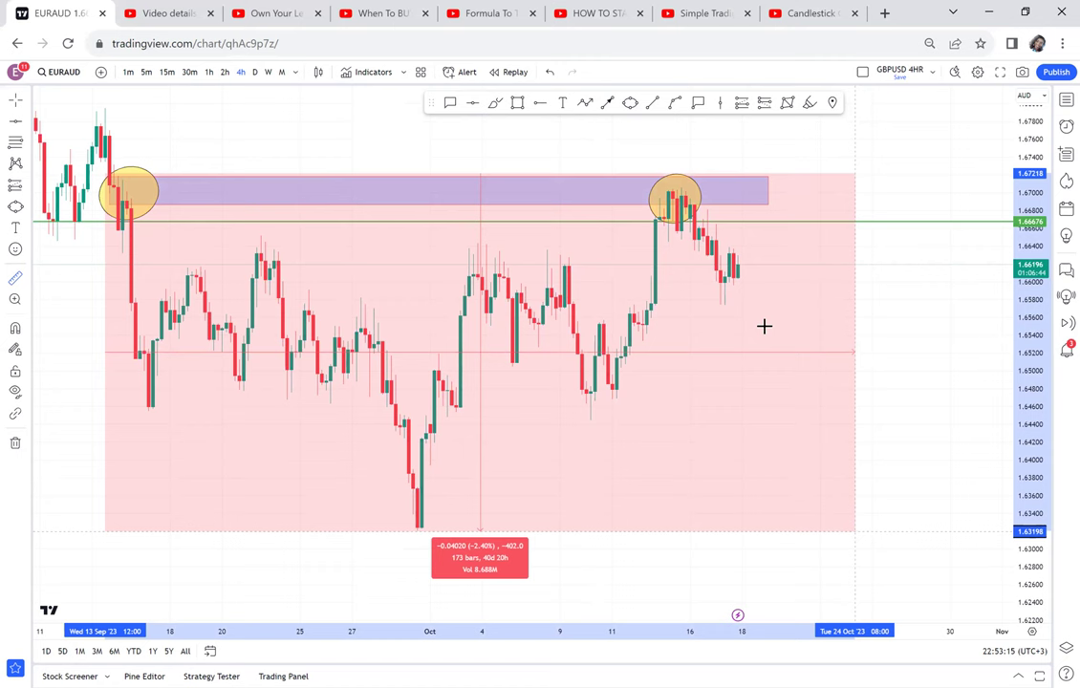
# Place horizontal lines at 1.65238, the middle of the measured range, and at 1.63205, the early-October low, and colour the lower one red
pyautogui.click(472, 104)
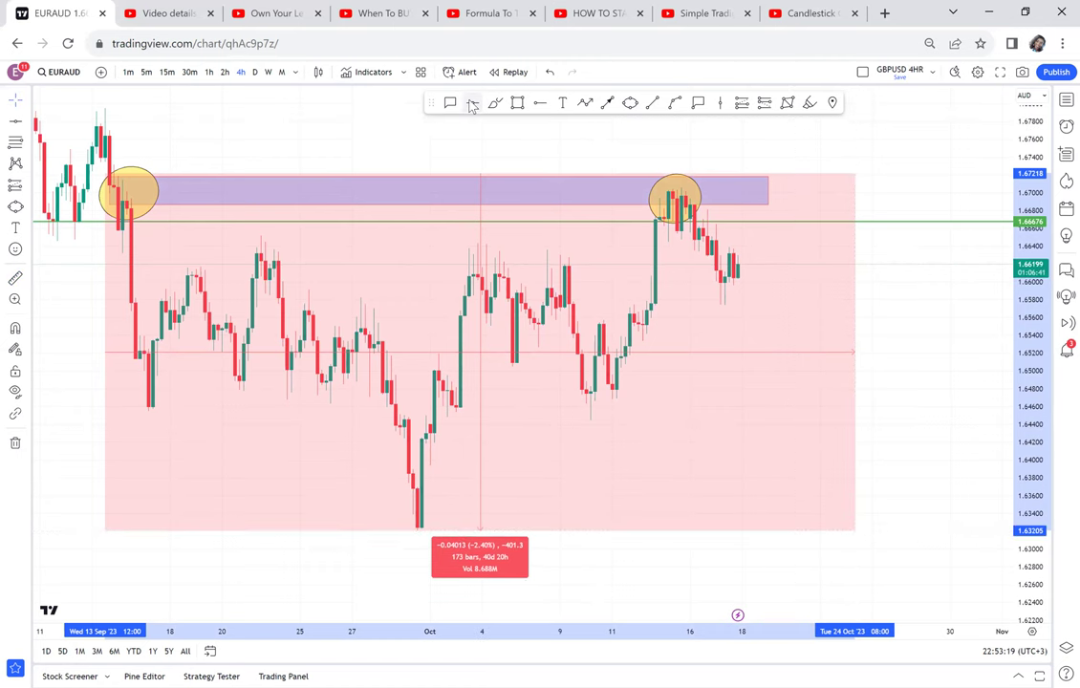
pyautogui.click(496, 349)
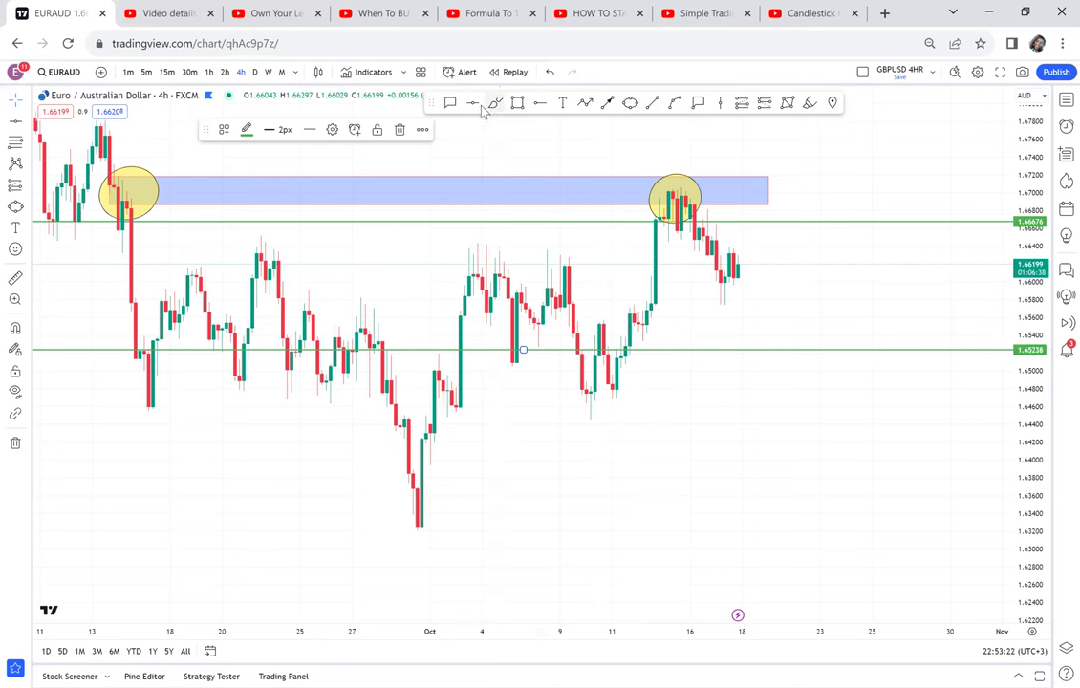
pyautogui.click(405, 122)
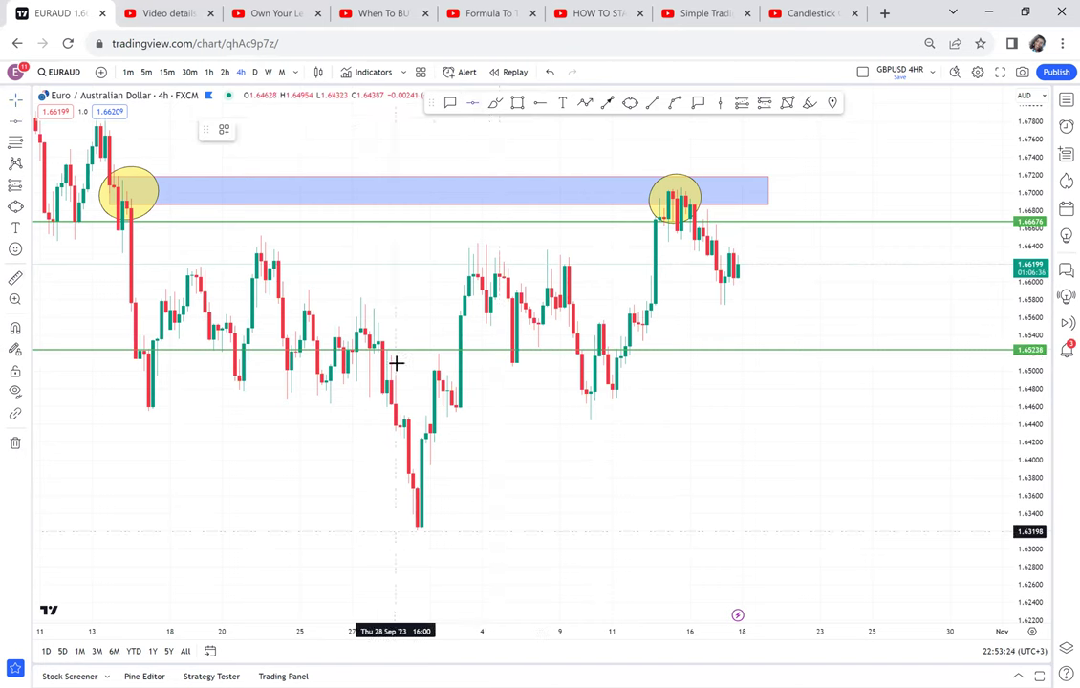
pyautogui.click(522, 530)
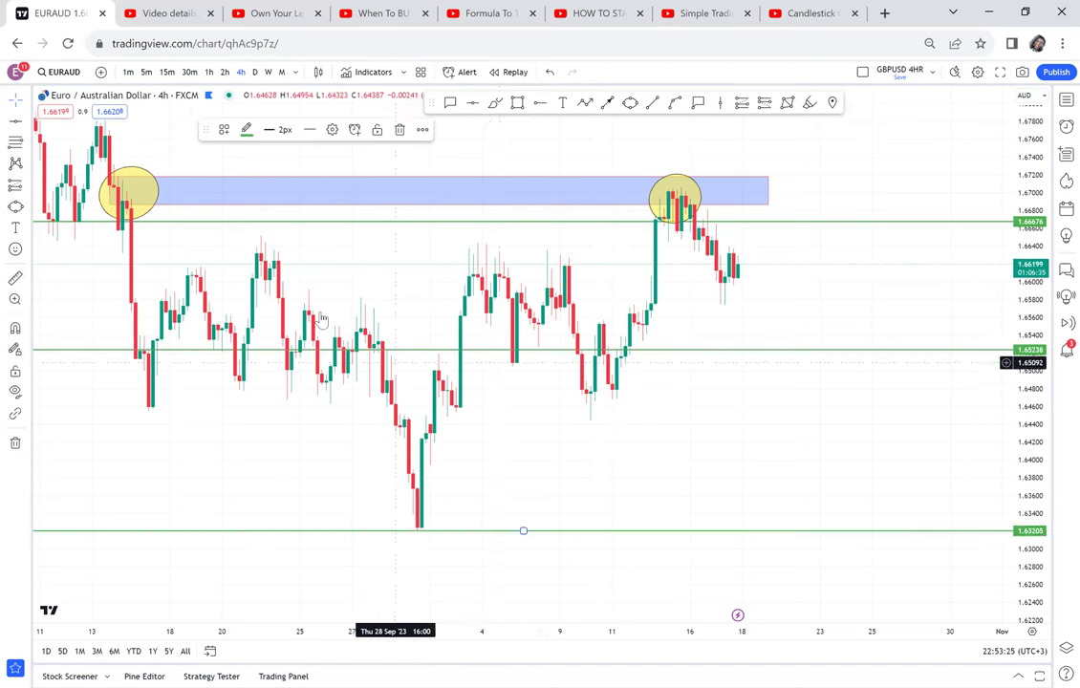
pyautogui.click(246, 128)
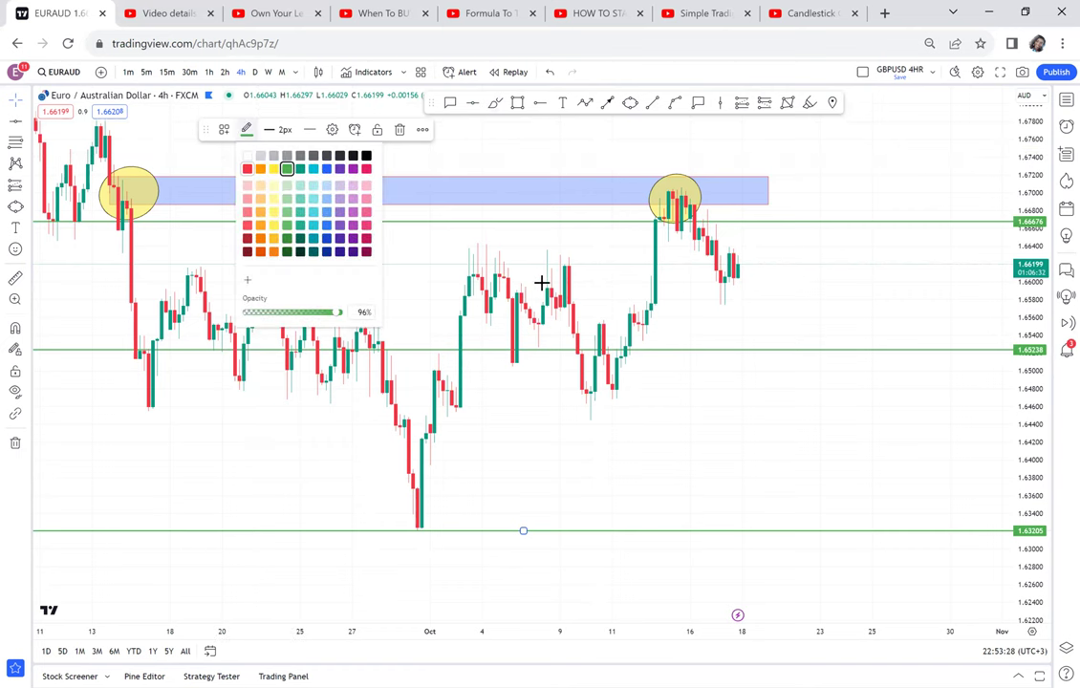
pyautogui.click(246, 168)
pyautogui.scroll(-1, 541, 283)
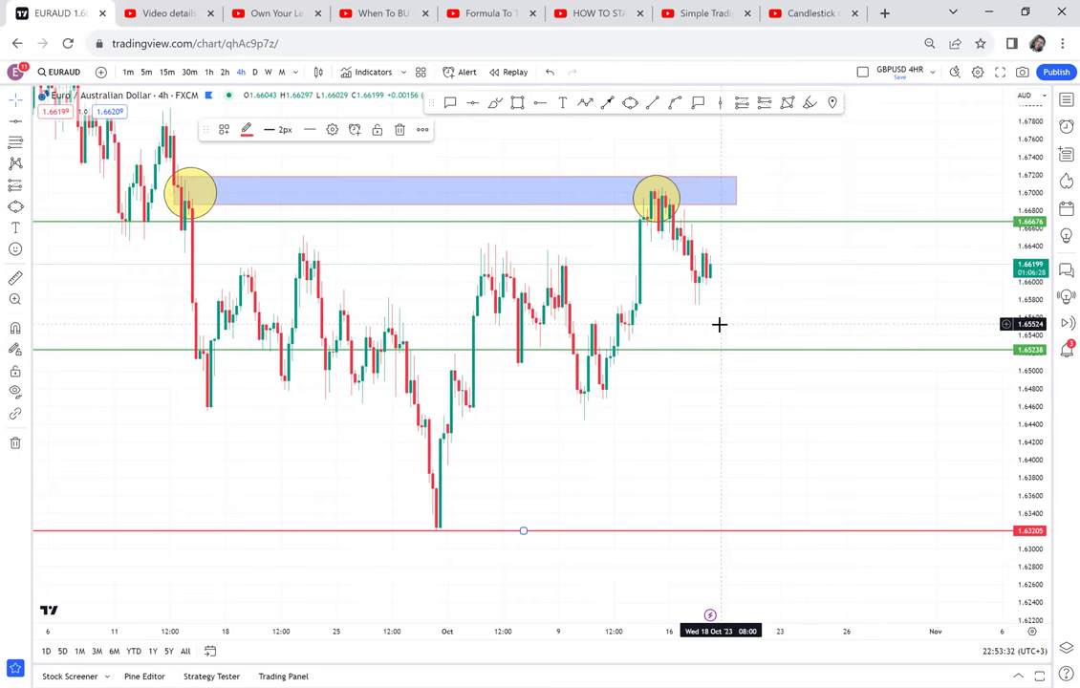
# Draw a red horizontal ray starting on 11 October, set its thickness to 2 px, and position it at 1.66454
pyautogui.scroll(1, 718, 325)
pyautogui.moveTo(825, 304); pyautogui.dragTo(707, 402)
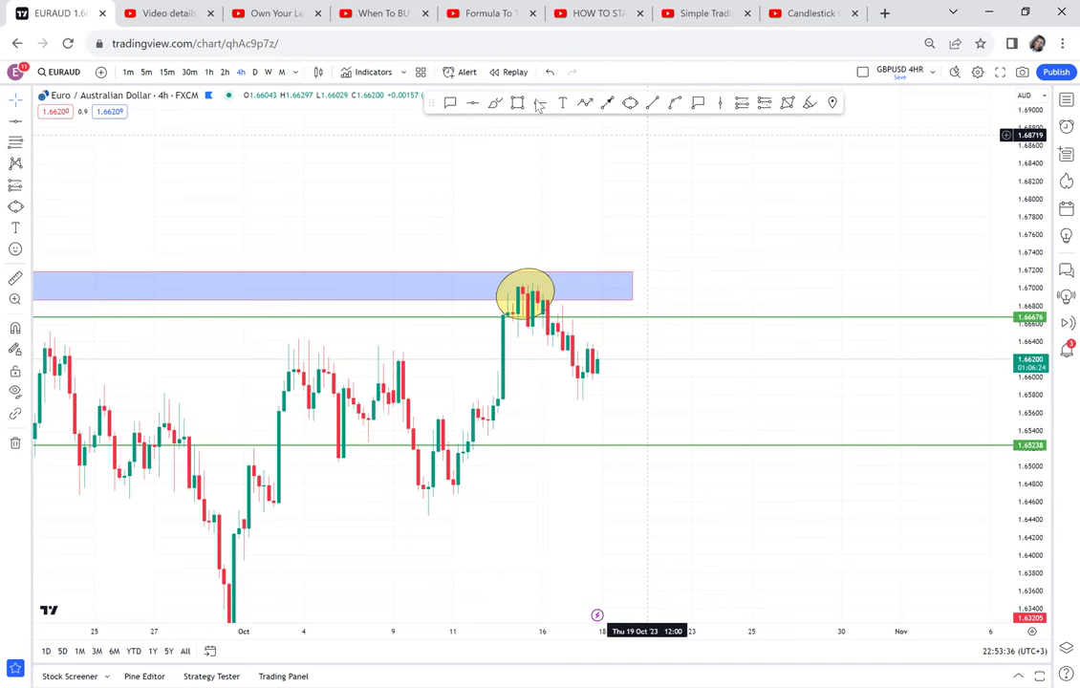
pyautogui.click(473, 335)
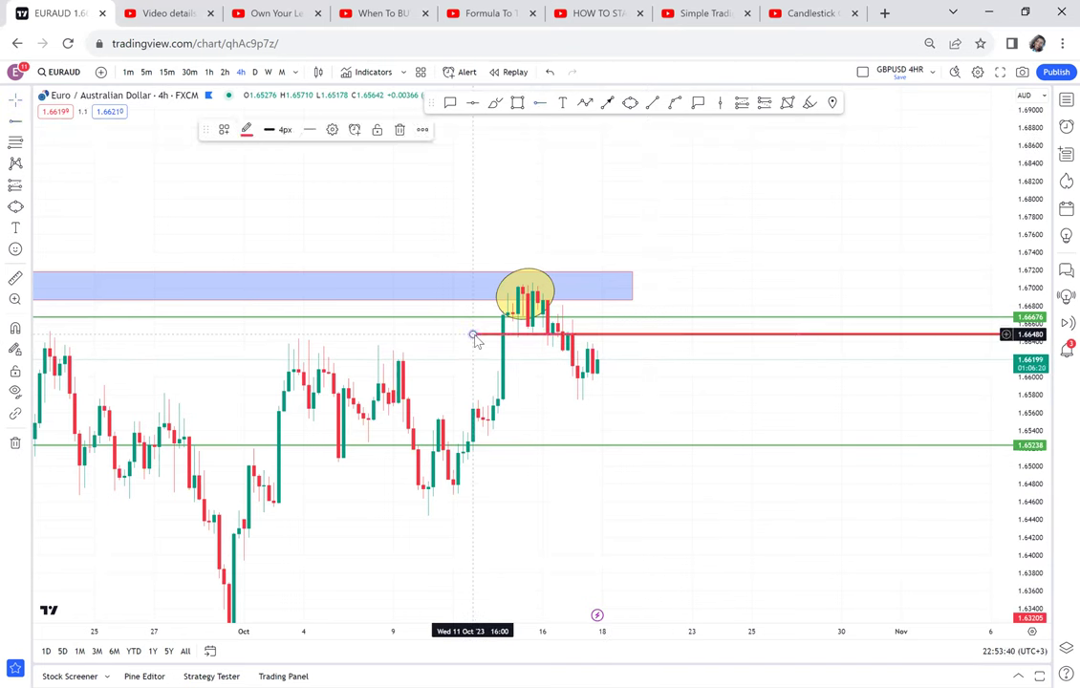
pyautogui.click(277, 130)
pyautogui.click(288, 172)
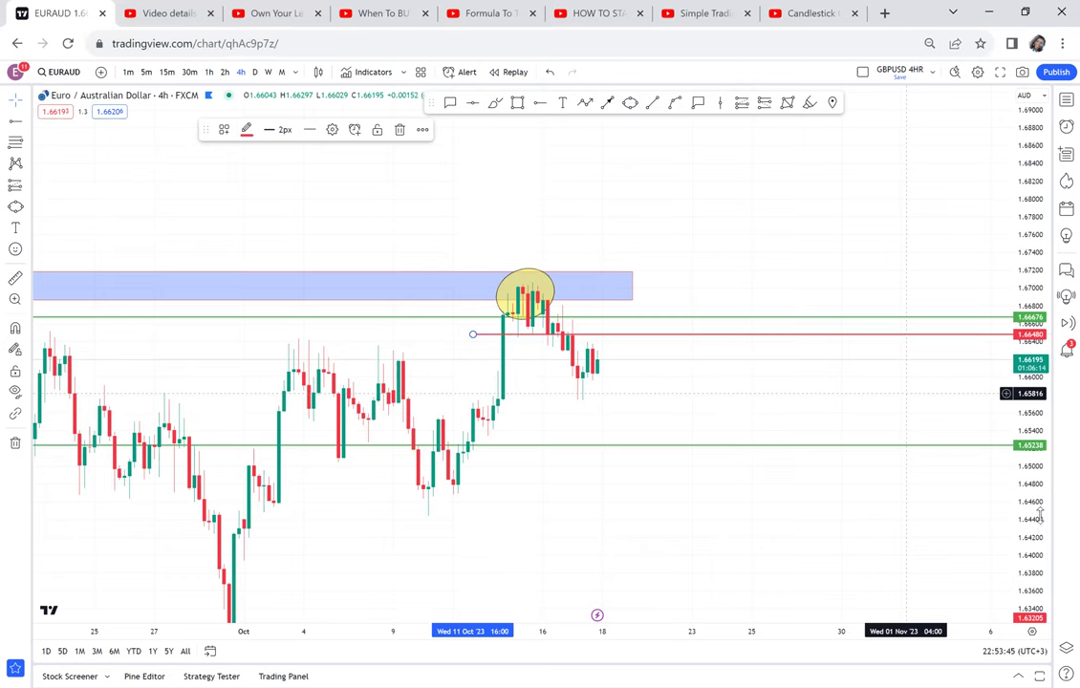
pyautogui.scroll(3, 770, 319)
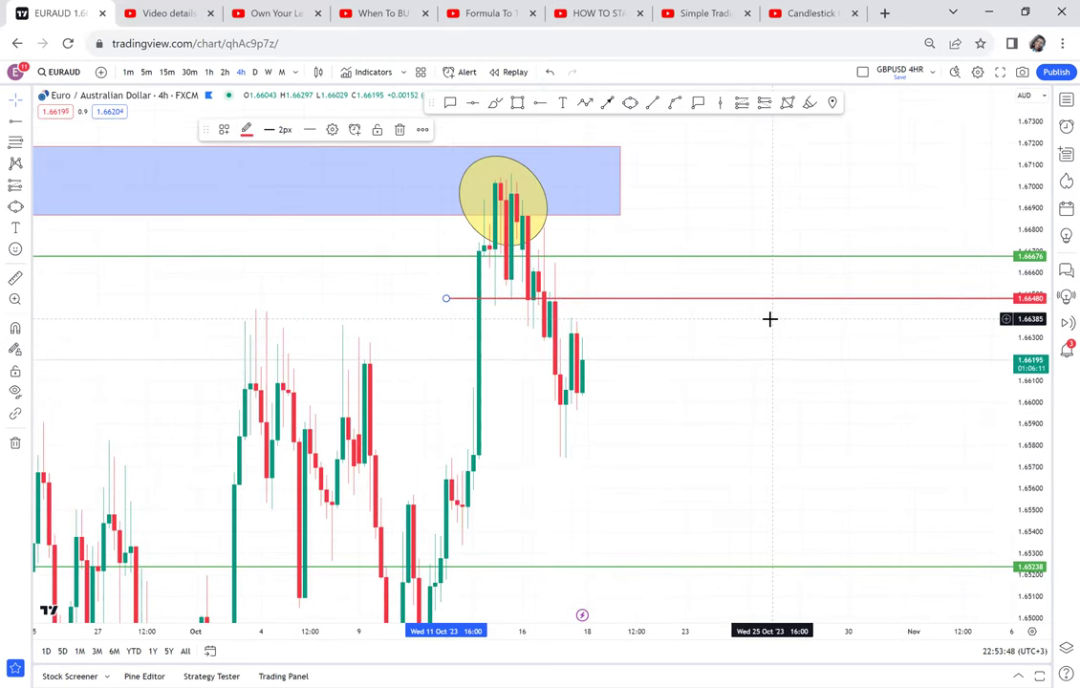
pyautogui.scroll(-1, 769, 318)
pyautogui.moveTo(683, 308); pyautogui.dragTo(657, 303)
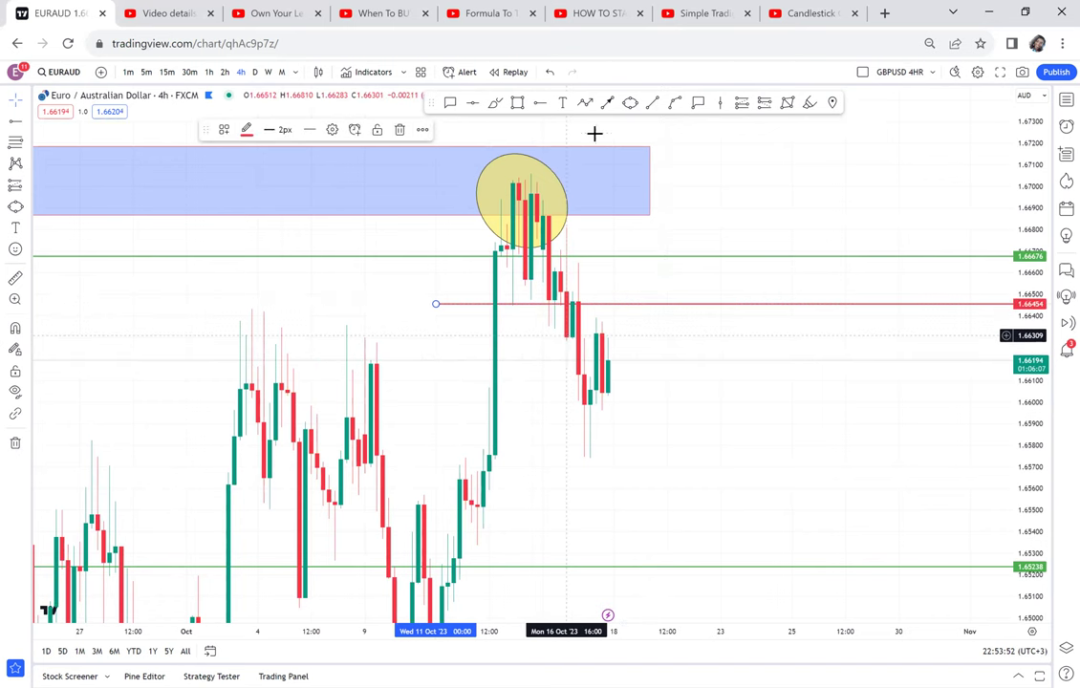
# Draw a short upward arrow just below the red ray, pointing at the mid-October candles that break through it
pyautogui.click(607, 103)
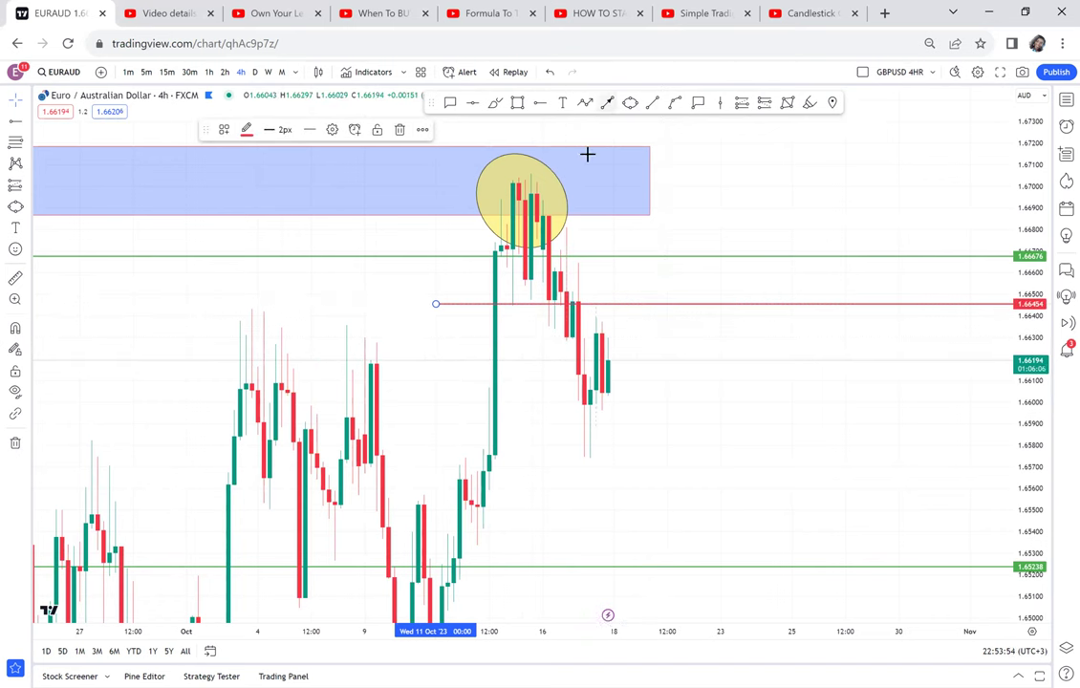
pyautogui.click(542, 361)
pyautogui.hscroll(-5, 862, 312)
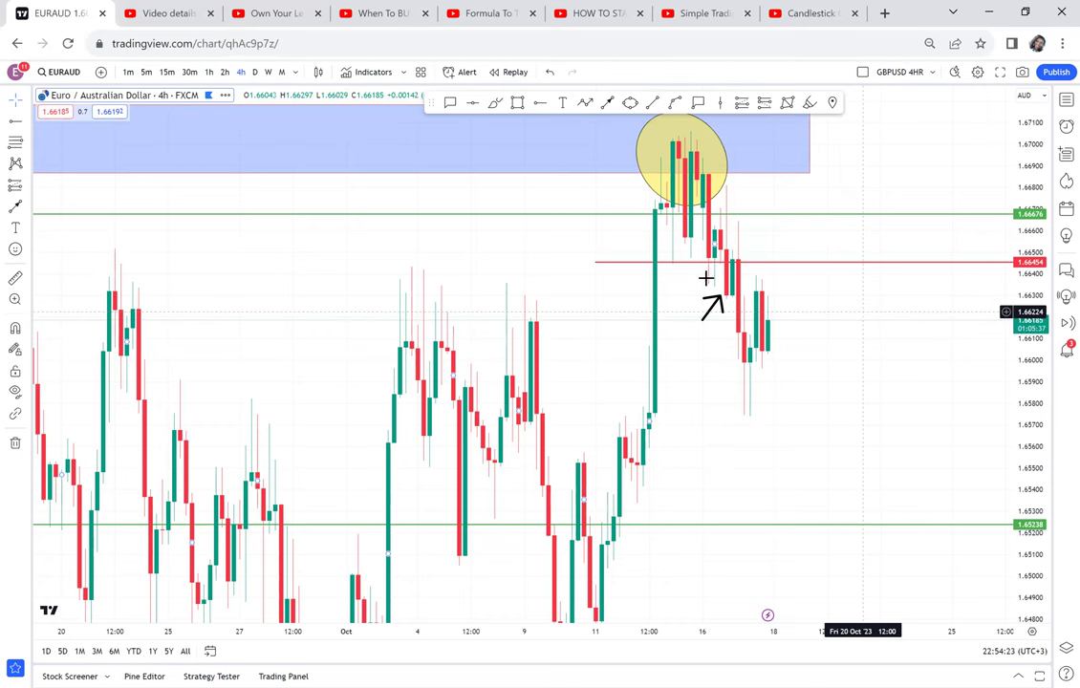
# Switch to the weekly timeframe and add a callout labelled P1, anchored on the lowest support rectangle at 11 September and 1.58654
pyautogui.click(268, 76)
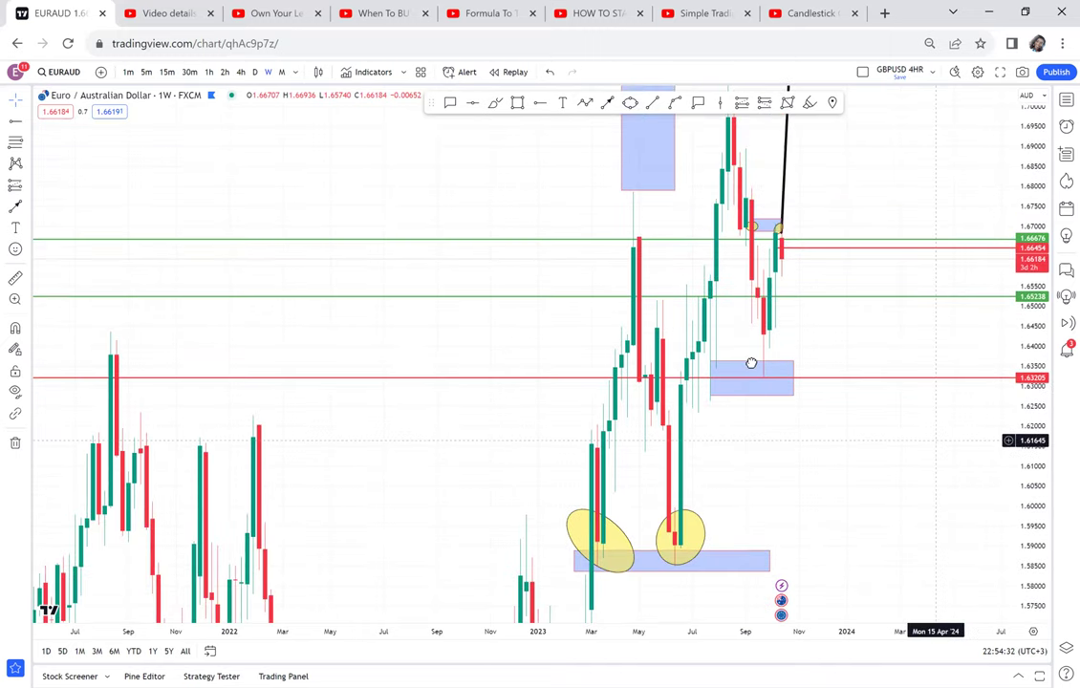
pyautogui.click(450, 103)
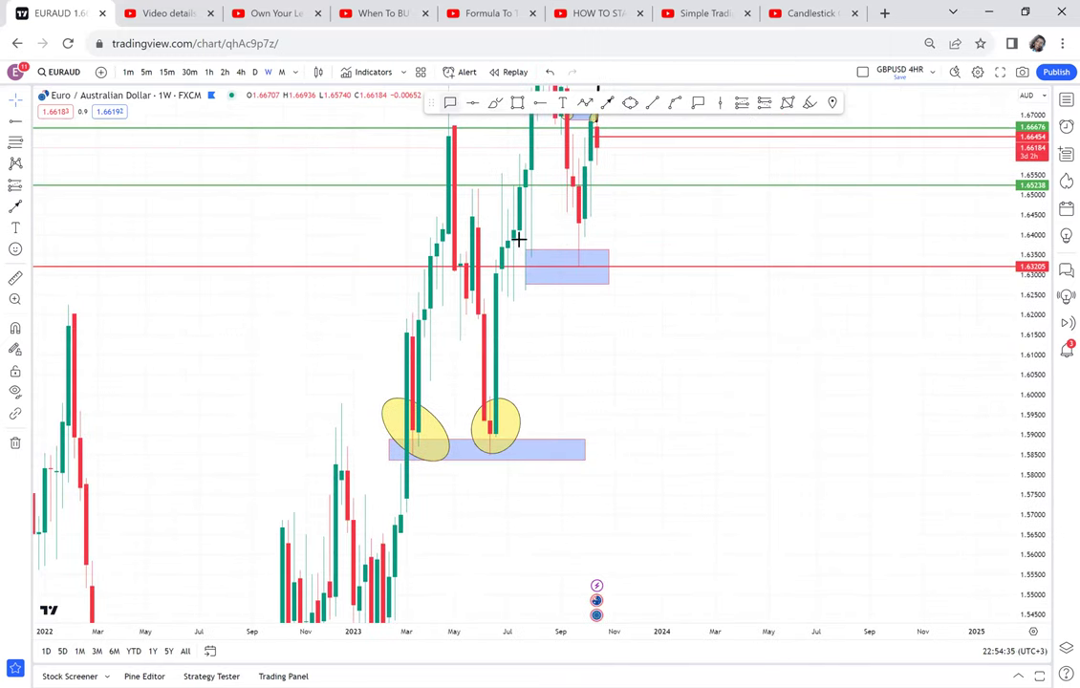
pyautogui.click(651, 494)
pyautogui.write('P')
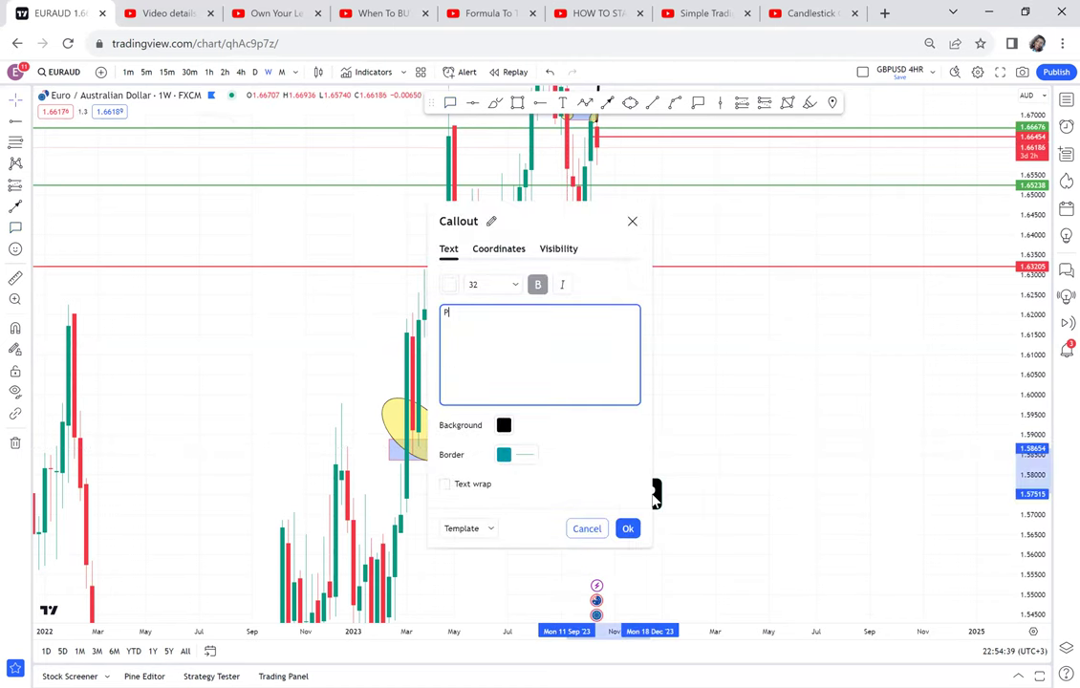
pyautogui.write('1')
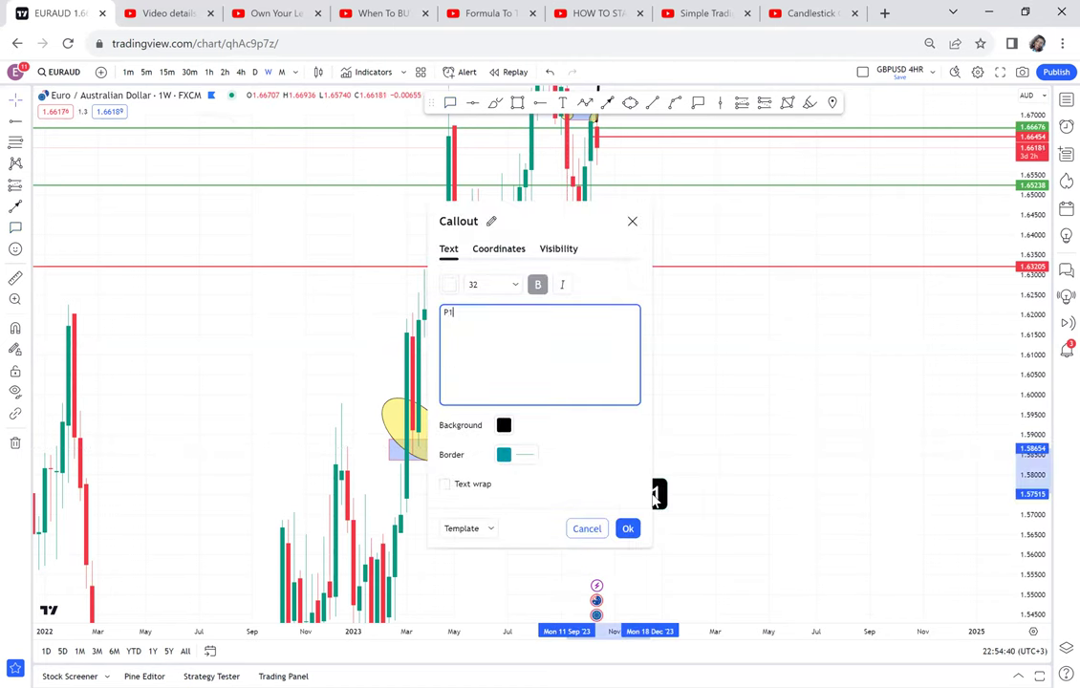
pyautogui.click(798, 451)
# Switch to the daily timeframe and add a callout labelled P2, anchored on the support rectangle at 2 October and 1.63480
pyautogui.scroll(5, 807, 432)
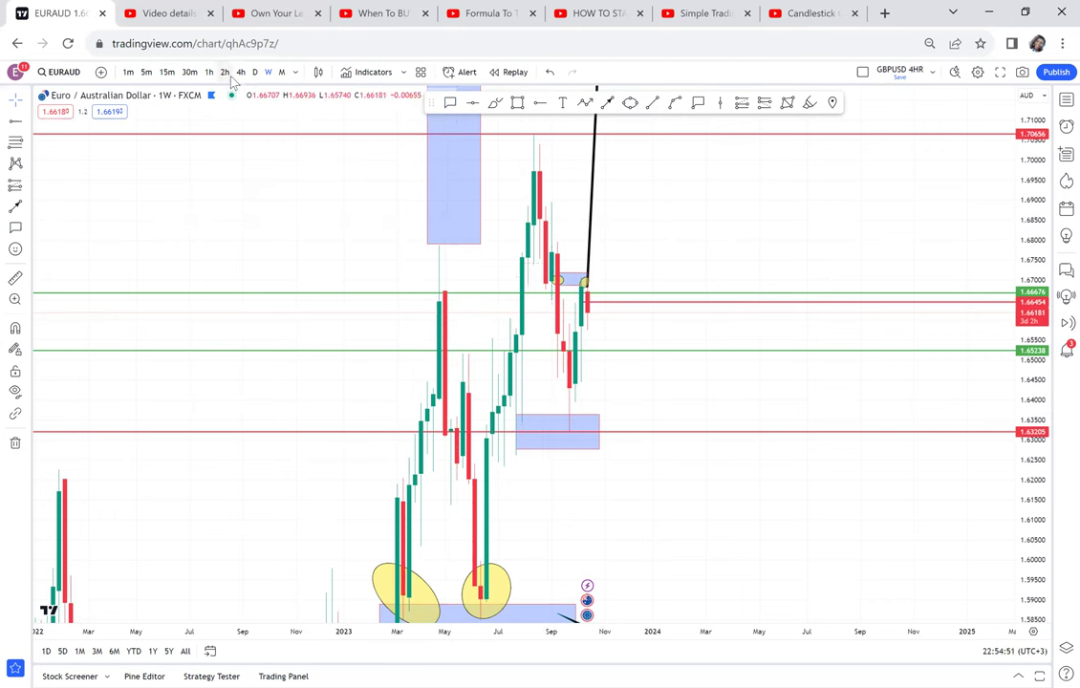
pyautogui.click(254, 72)
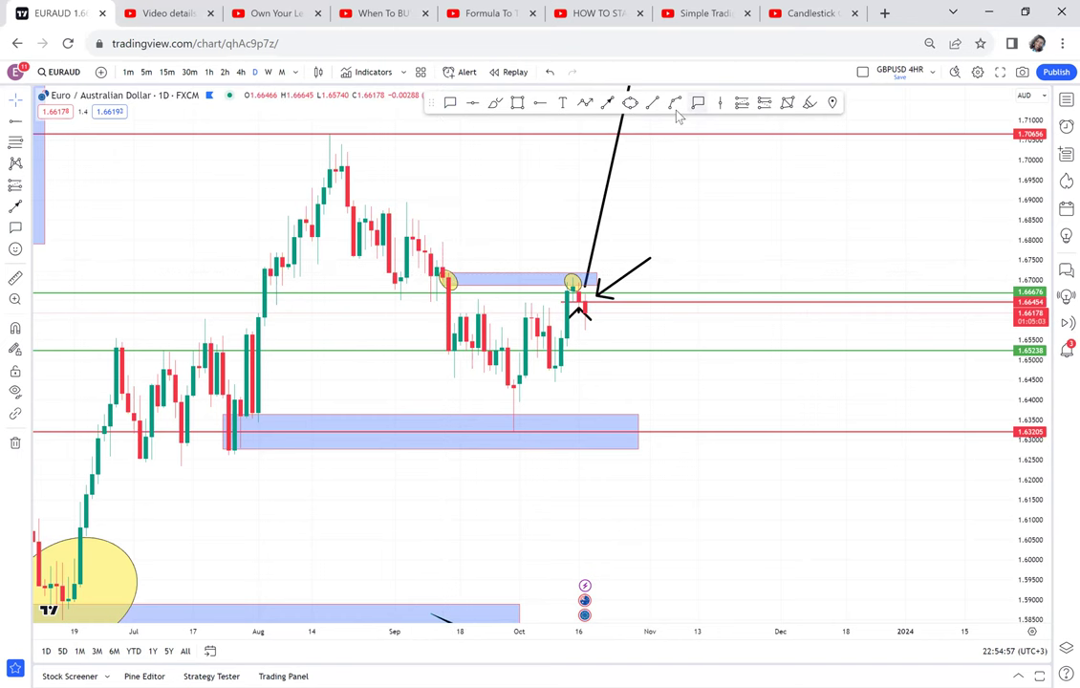
pyautogui.click(450, 102)
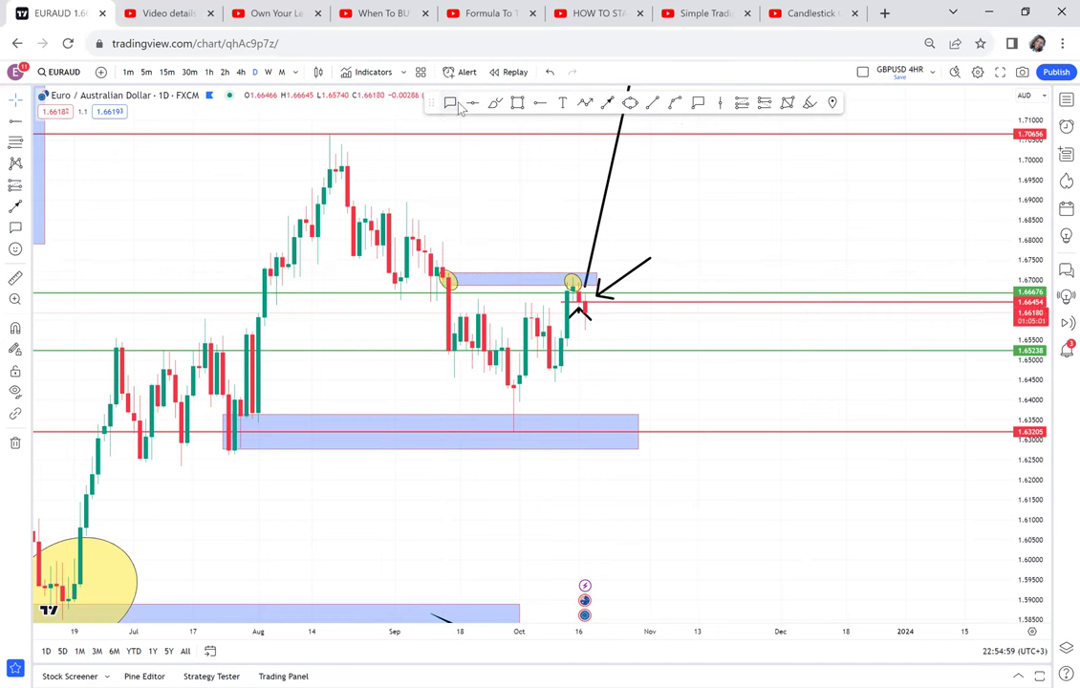
pyautogui.click(518, 422)
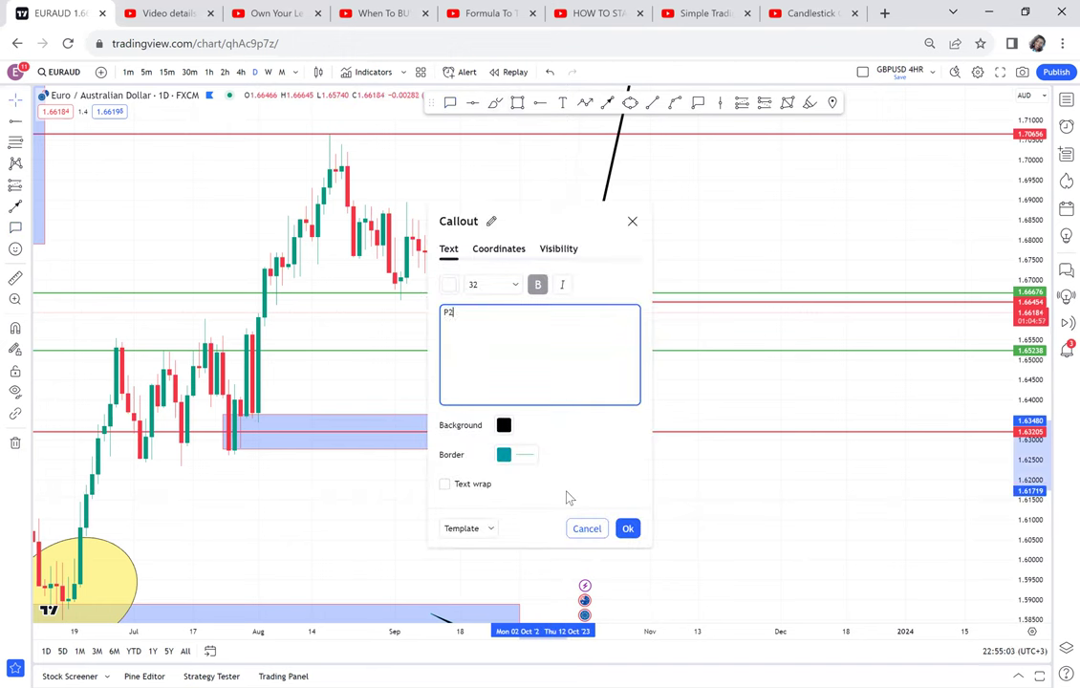
pyautogui.click(795, 489)
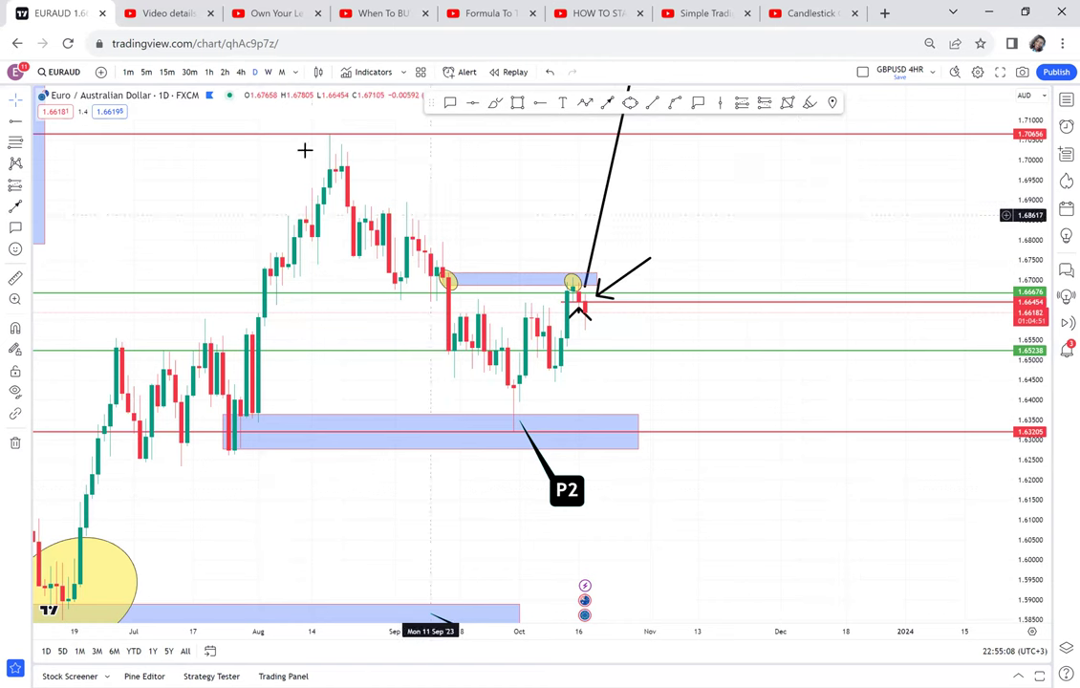
# Switch to the 4-hour timeframe and add a callout labelled P3, anchored on the resistance rectangle at 2 October and 1.66999
pyautogui.click(241, 72)
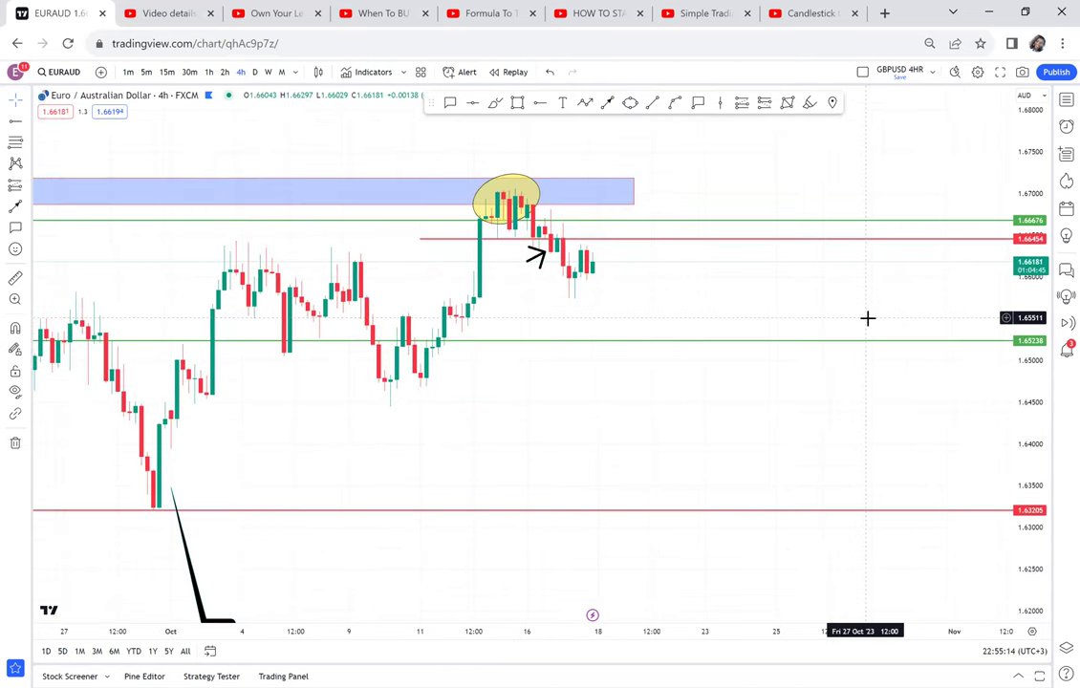
pyautogui.hscroll(-5, 868, 318)
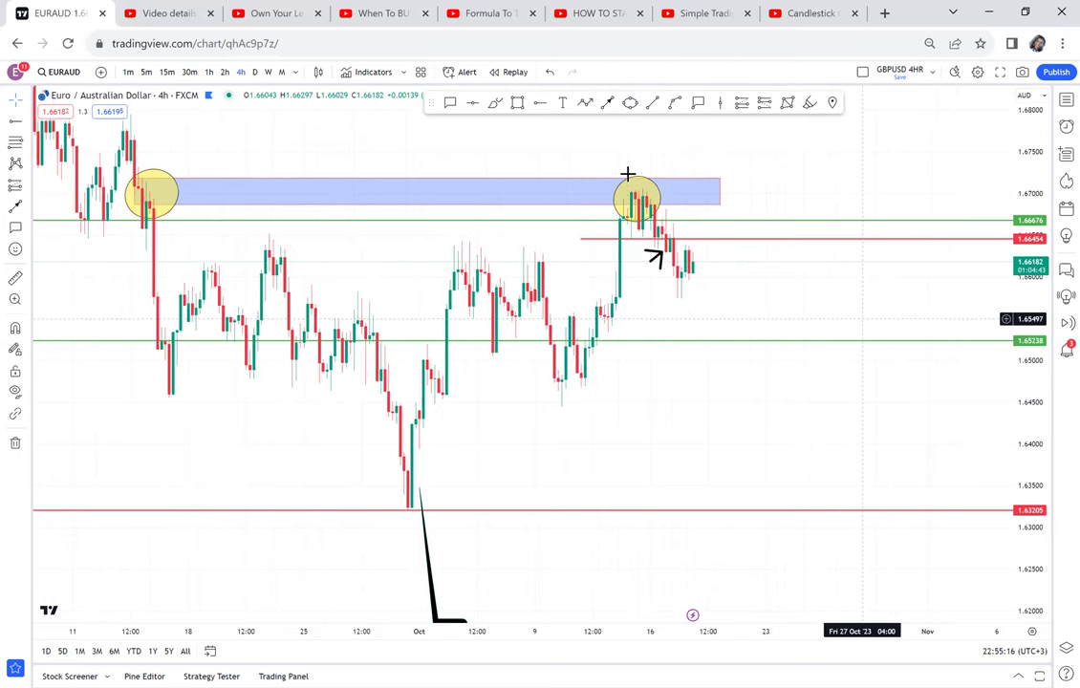
pyautogui.click(451, 102)
pyautogui.click(440, 256)
pyautogui.click(524, 182)
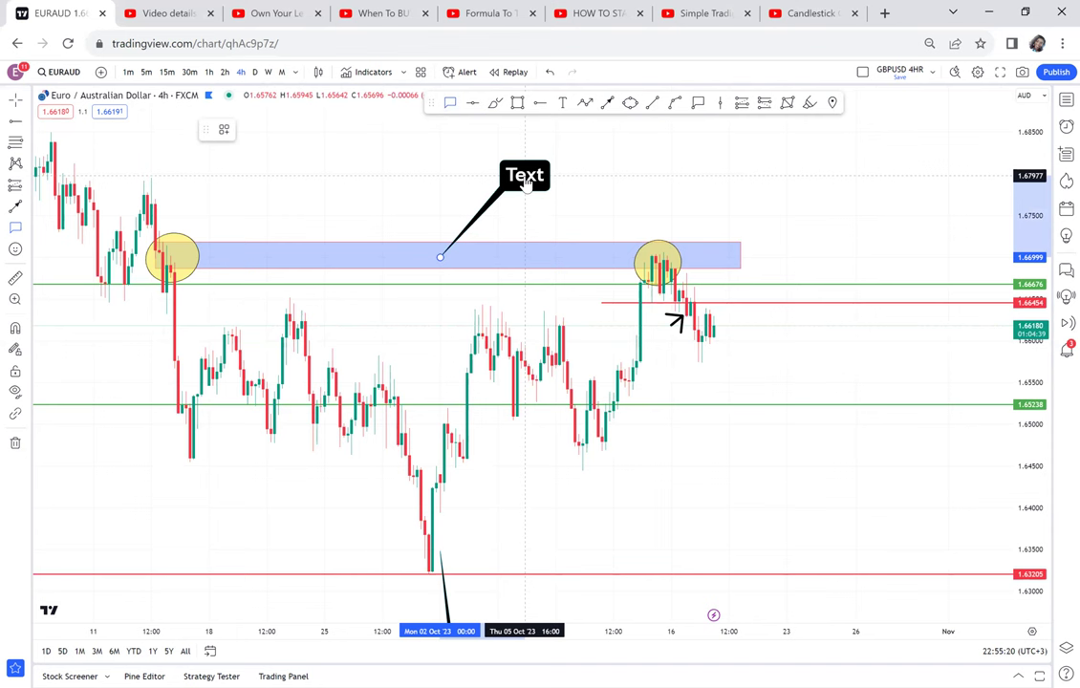
pyautogui.write('P3')
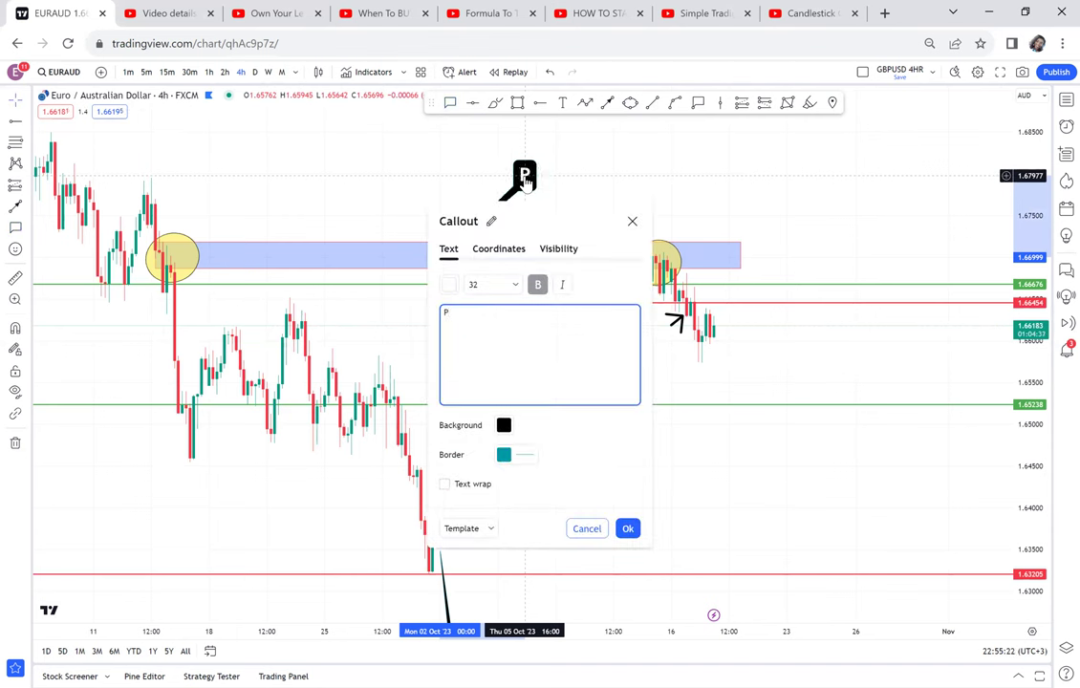
pyautogui.click(691, 148)
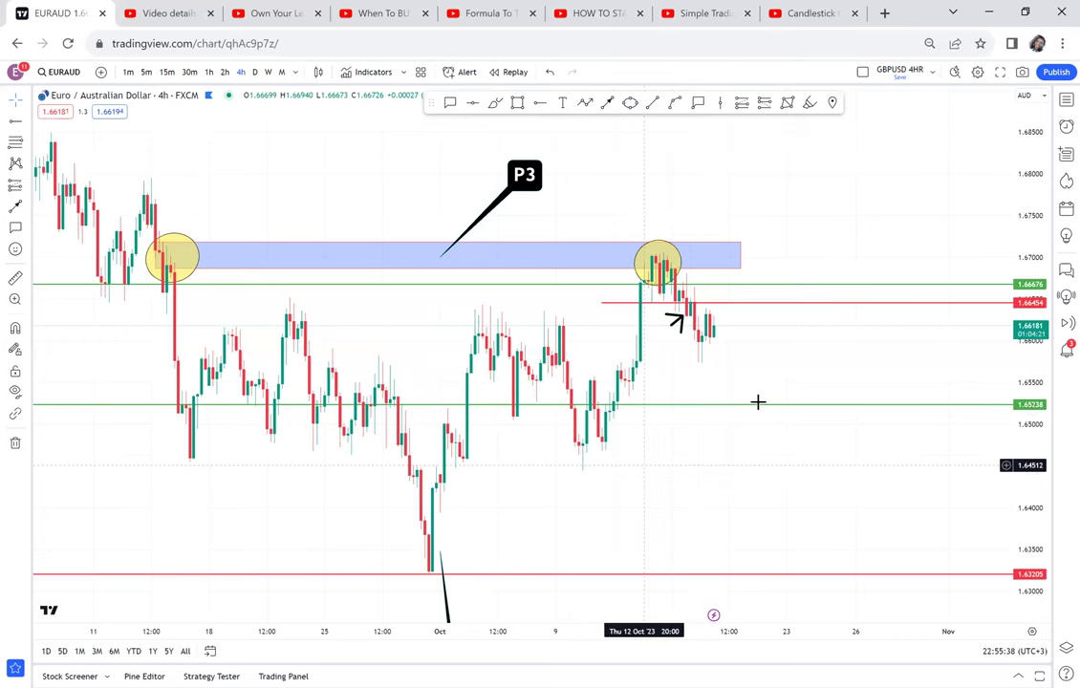
pyautogui.moveTo(107, 317); pyautogui.dragTo(222, 254)
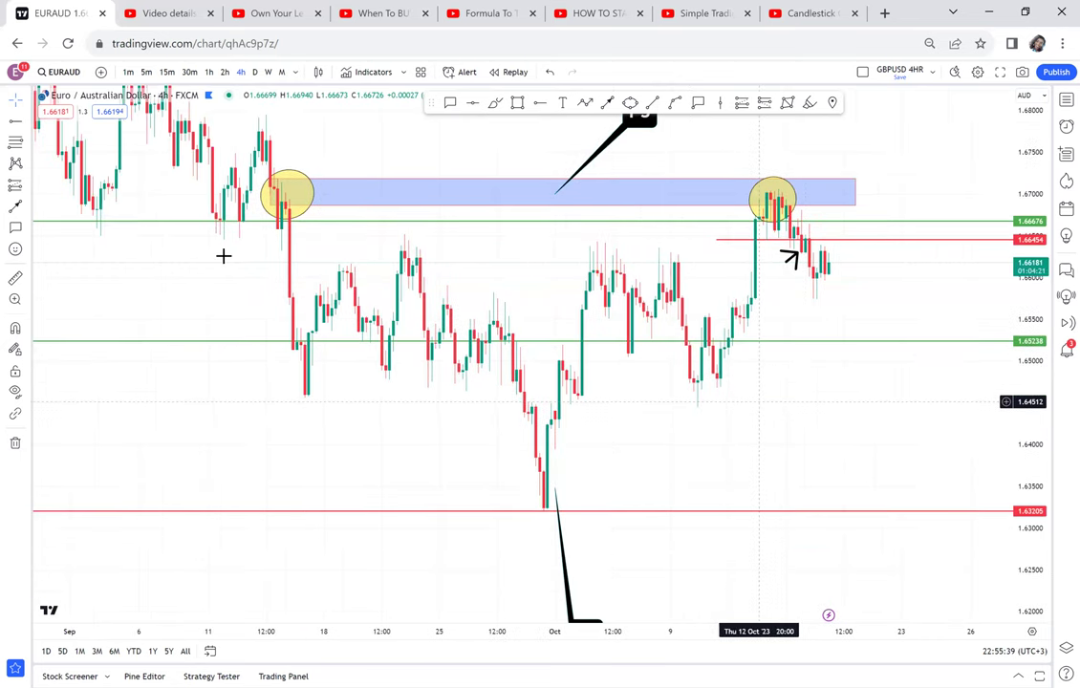
# Draw a tall narrow rectangle over 25 to 27 September, from the P3 resistance zone at 1.67141 down to 1.63201
pyautogui.click(518, 103)
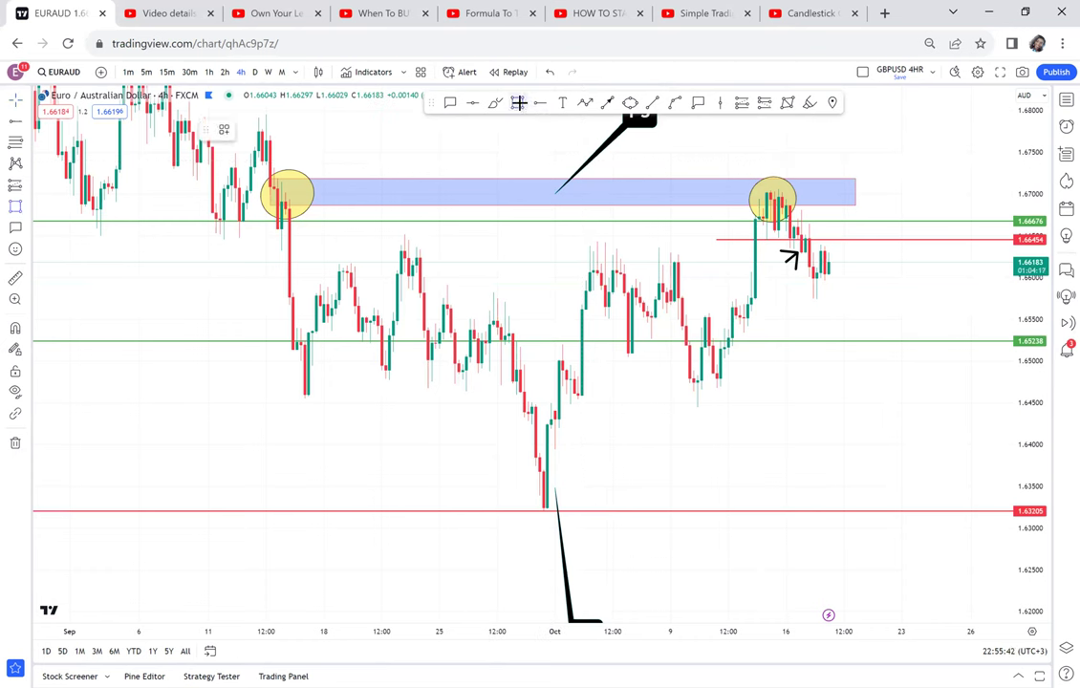
pyautogui.moveTo(447, 181); pyautogui.dragTo(470, 274)
pyautogui.moveTo(469, 365); pyautogui.dragTo(489, 511)
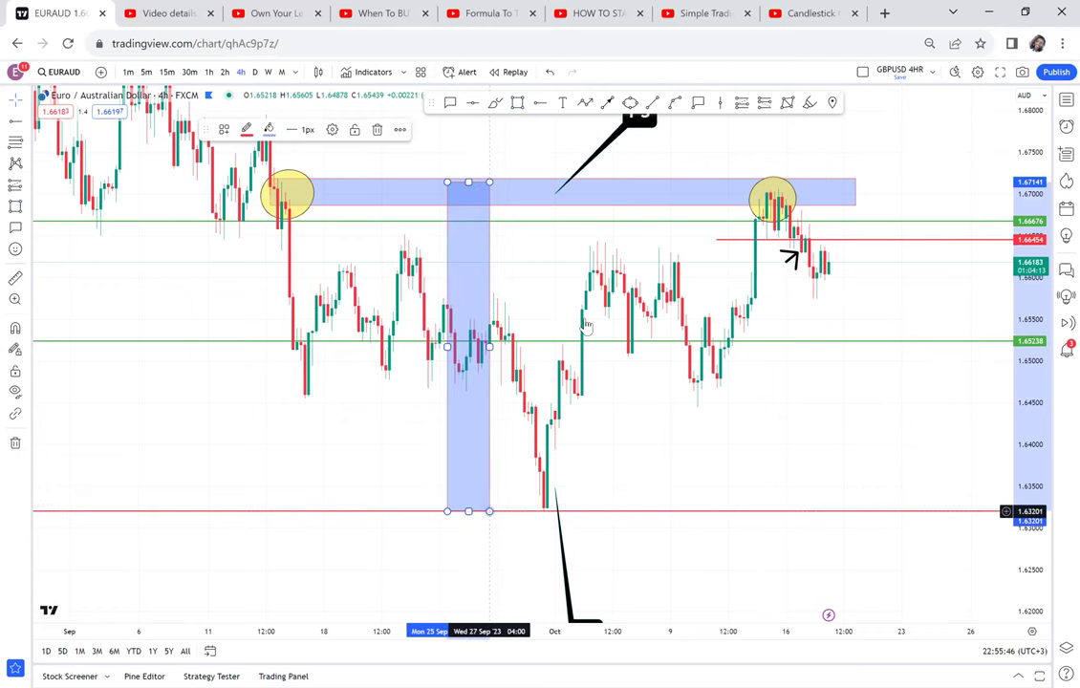
# Move the tall rectangle up so it stands on the P3 resistance zone's top edge, spanning 1.67191 to 1.71131
pyautogui.click(570, 286)
pyautogui.moveTo(571, 286); pyautogui.dragTo(468, 458)
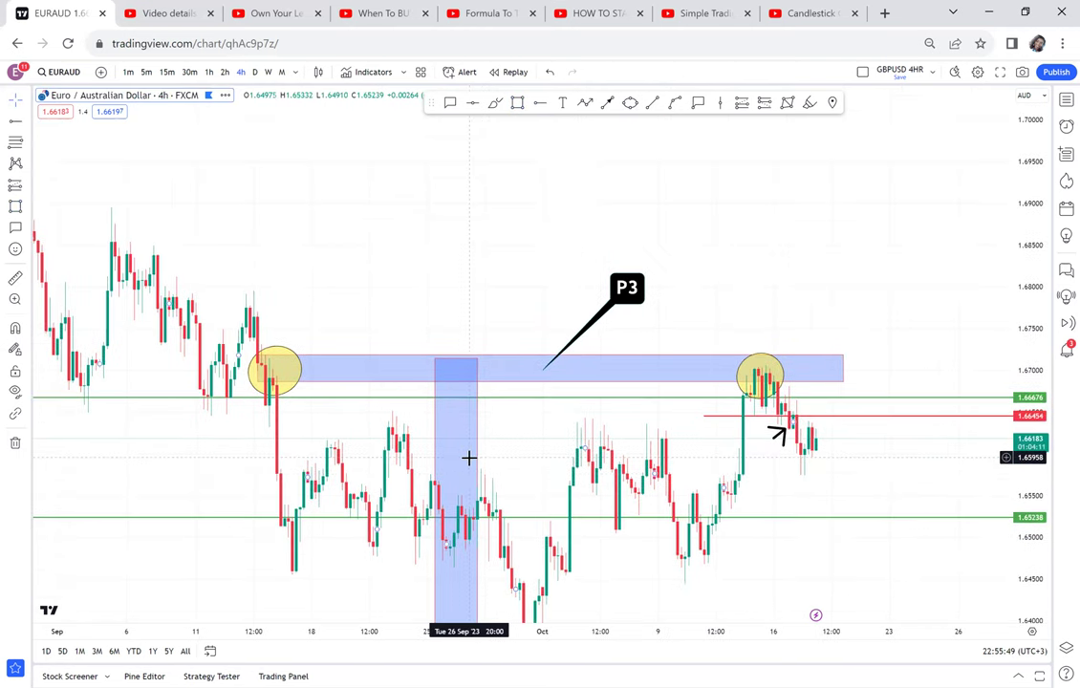
pyautogui.moveTo(478, 363); pyautogui.dragTo(565, 300)
pyautogui.click(592, 193)
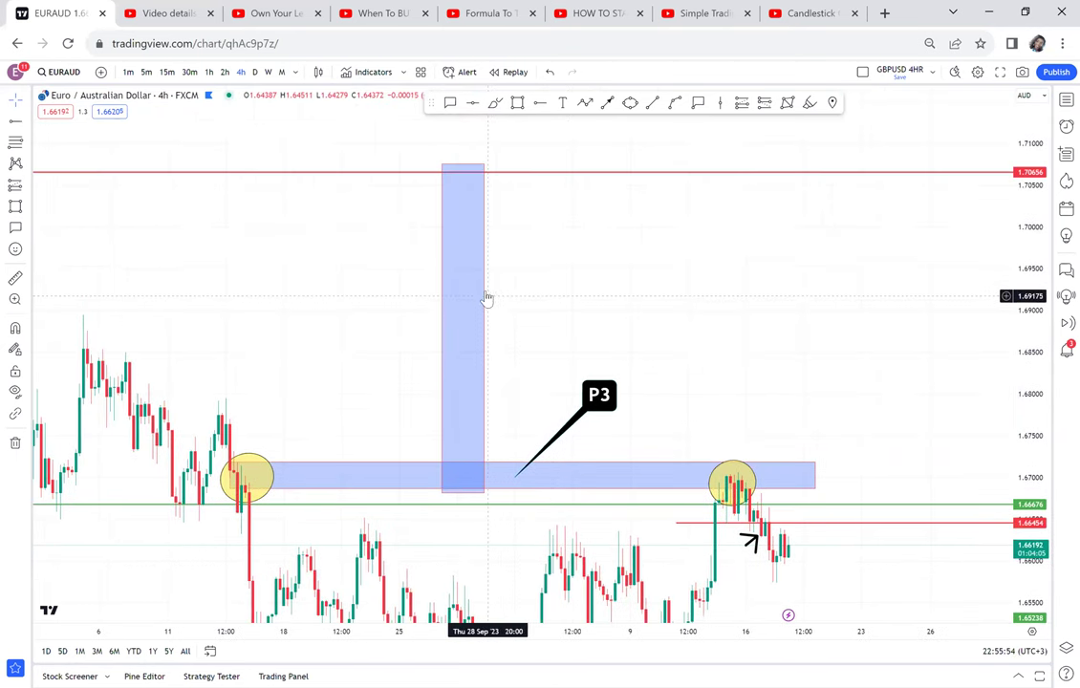
pyautogui.click(484, 298)
pyautogui.moveTo(463, 280); pyautogui.dragTo(394, 237)
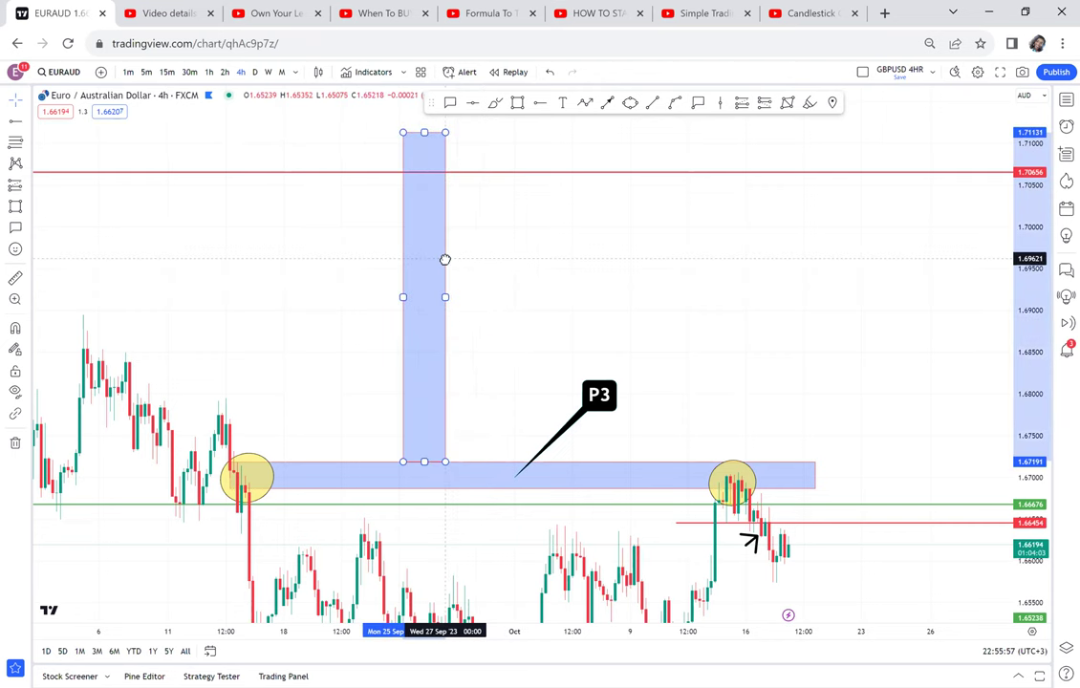
pyautogui.click(564, 248)
pyautogui.moveTo(563, 248); pyautogui.dragTo(567, 325)
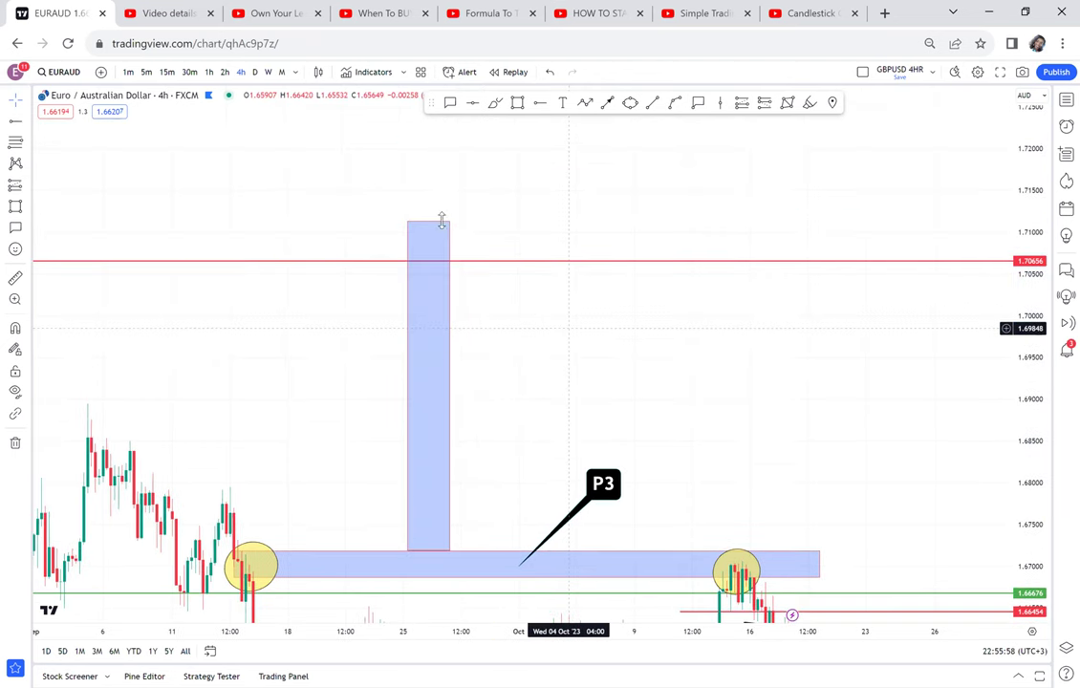
pyautogui.hotkey('alt', 'r')
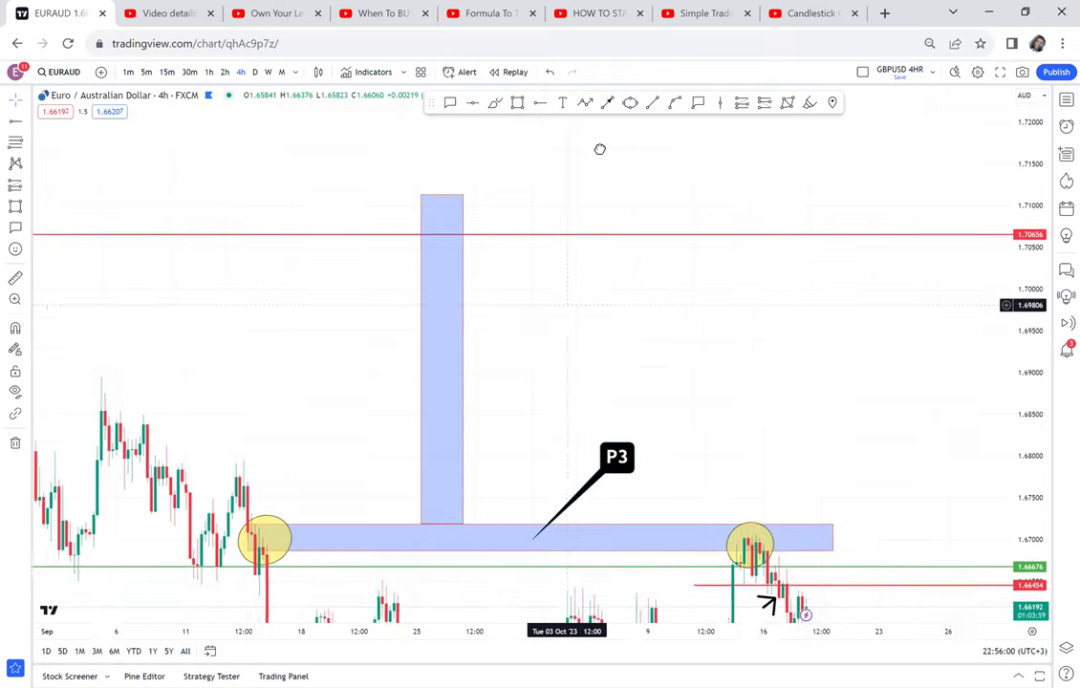
pyautogui.moveTo(547, 315); pyautogui.dragTo(534, 473)
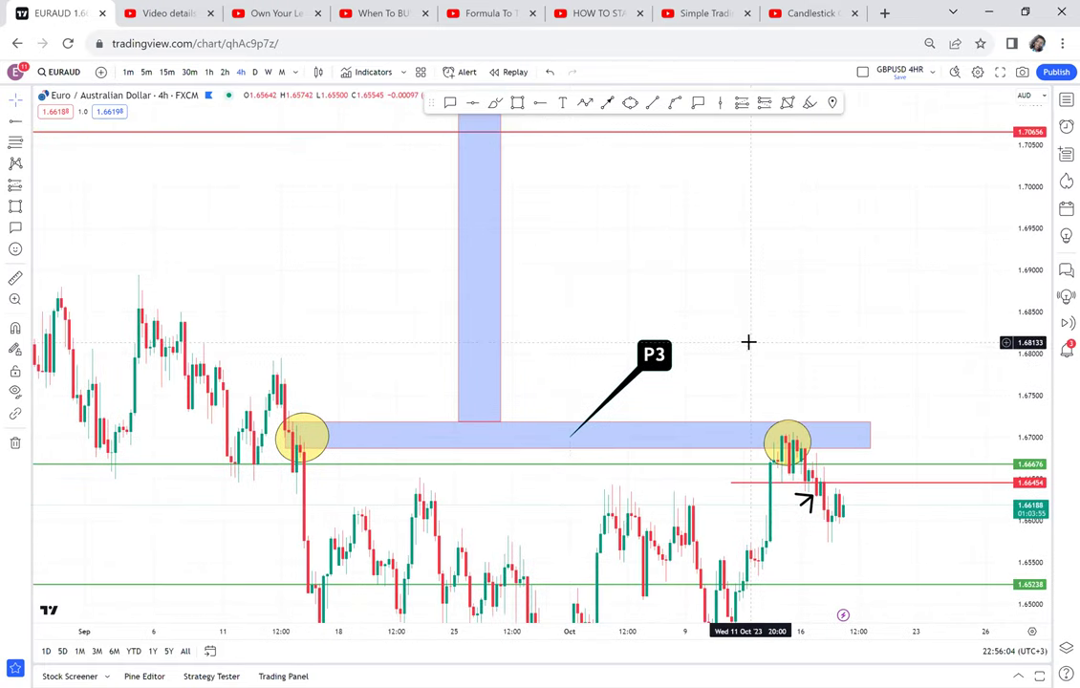
# Extend the P3 resistance rectangle forward in time to 30 October
pyautogui.moveTo(747, 341); pyautogui.dragTo(569, 155)
pyautogui.scroll(-1, 568, 155)
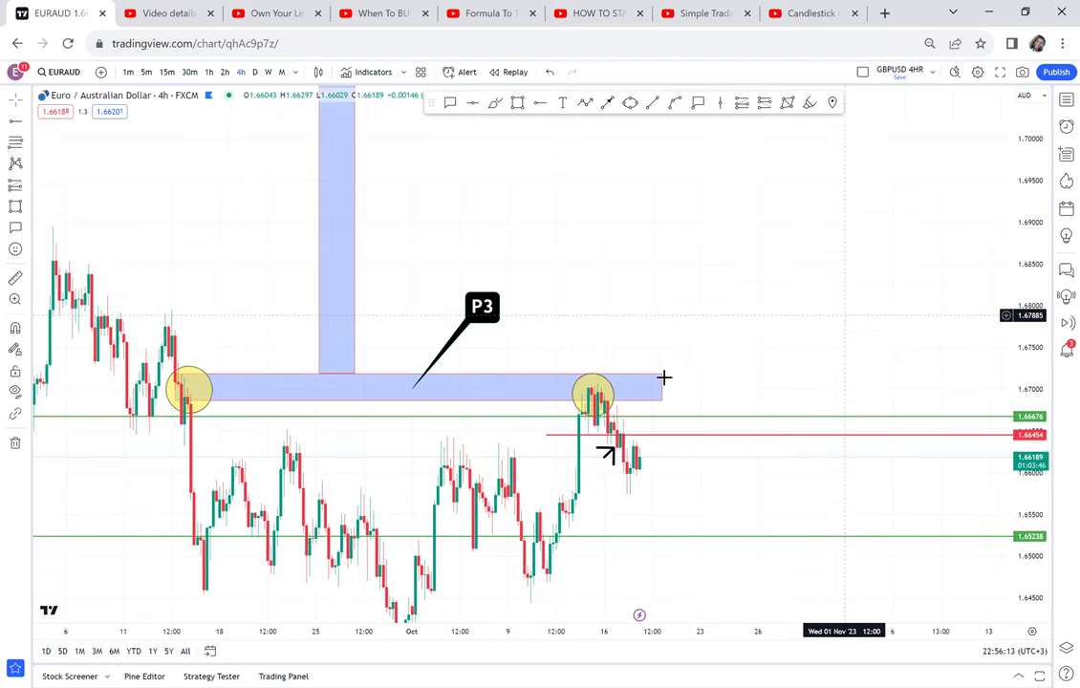
pyautogui.click(660, 392)
pyautogui.moveTo(659, 391); pyautogui.dragTo(797, 359)
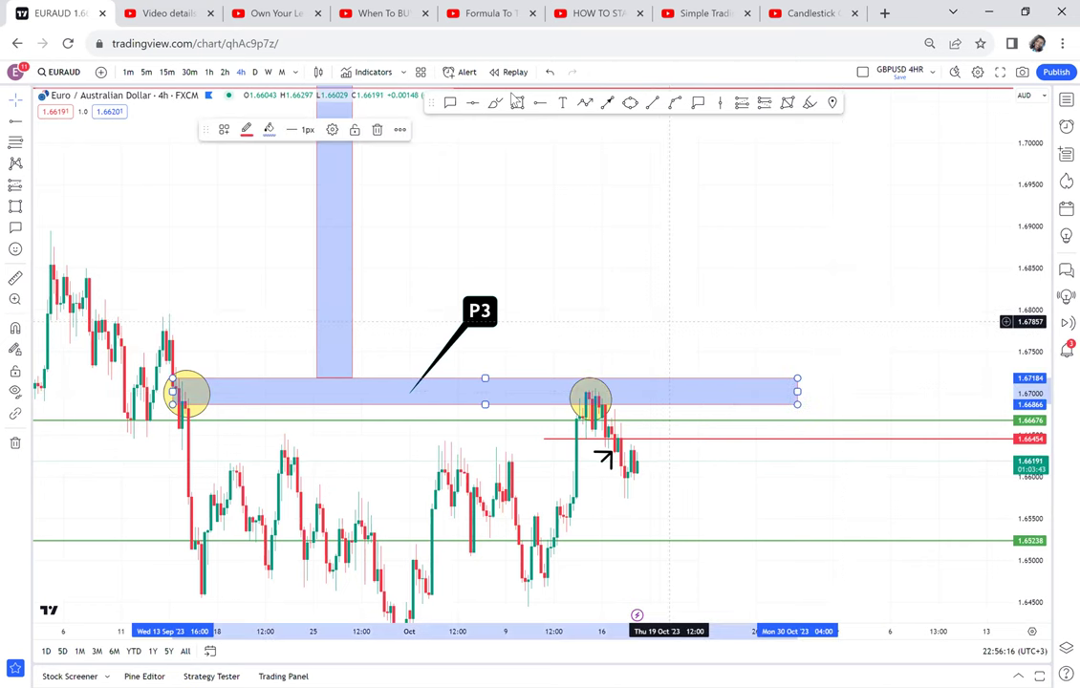
# Draw a rising zigzag path from 18 October at 1.66007 through the P3 rectangle, with a small pullback above it
pyautogui.click(582, 105)
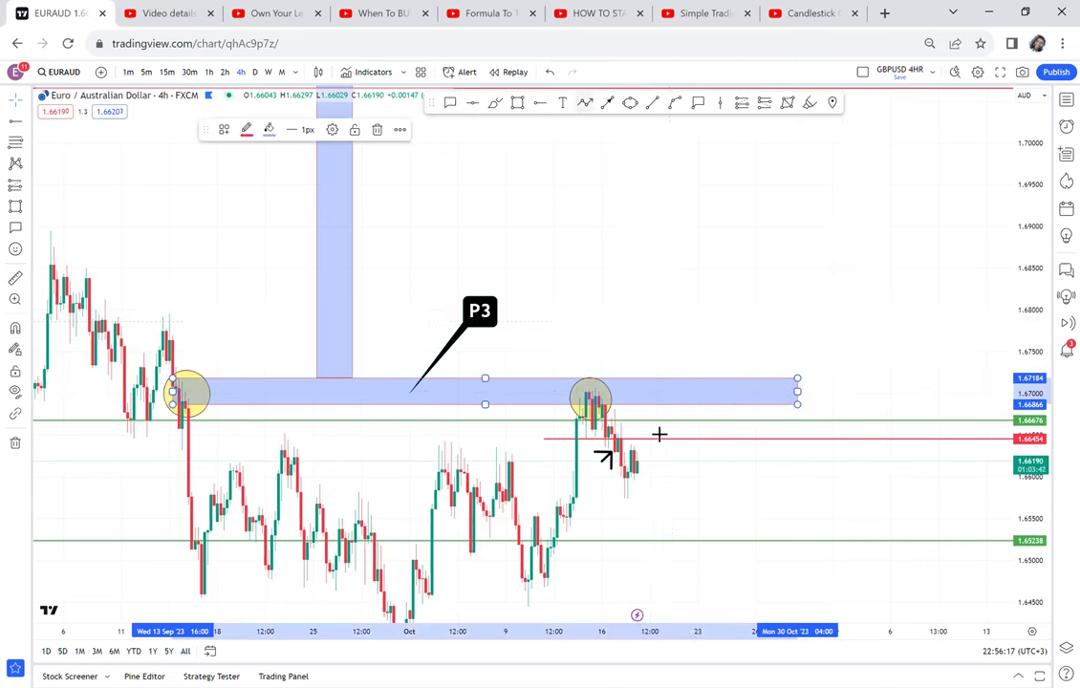
pyautogui.click(653, 476)
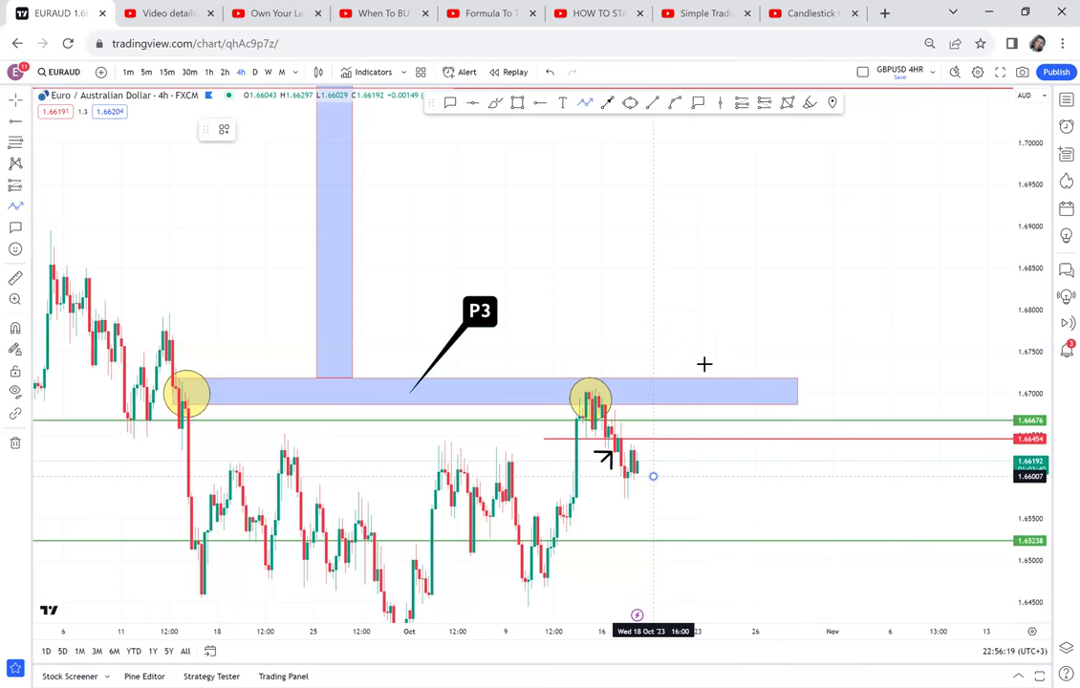
pyautogui.click(687, 345)
pyautogui.click(720, 369)
pyautogui.click(768, 146)
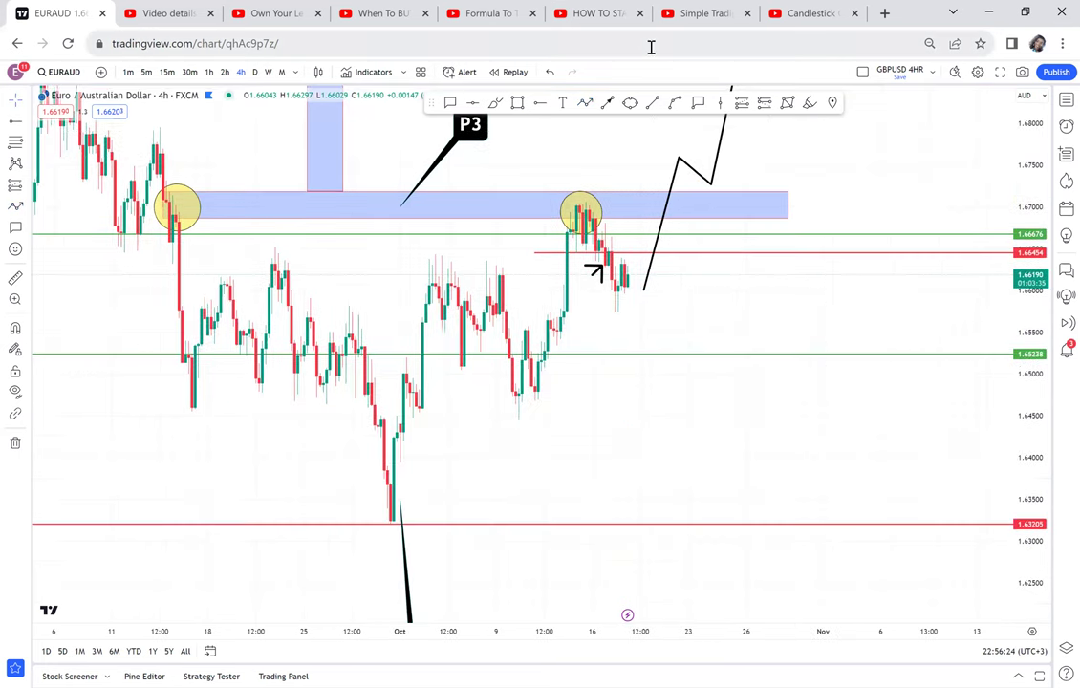
# Draw a descending path from 20 October at 1.65370 down to the red 1.63205 line
pyautogui.click(586, 102)
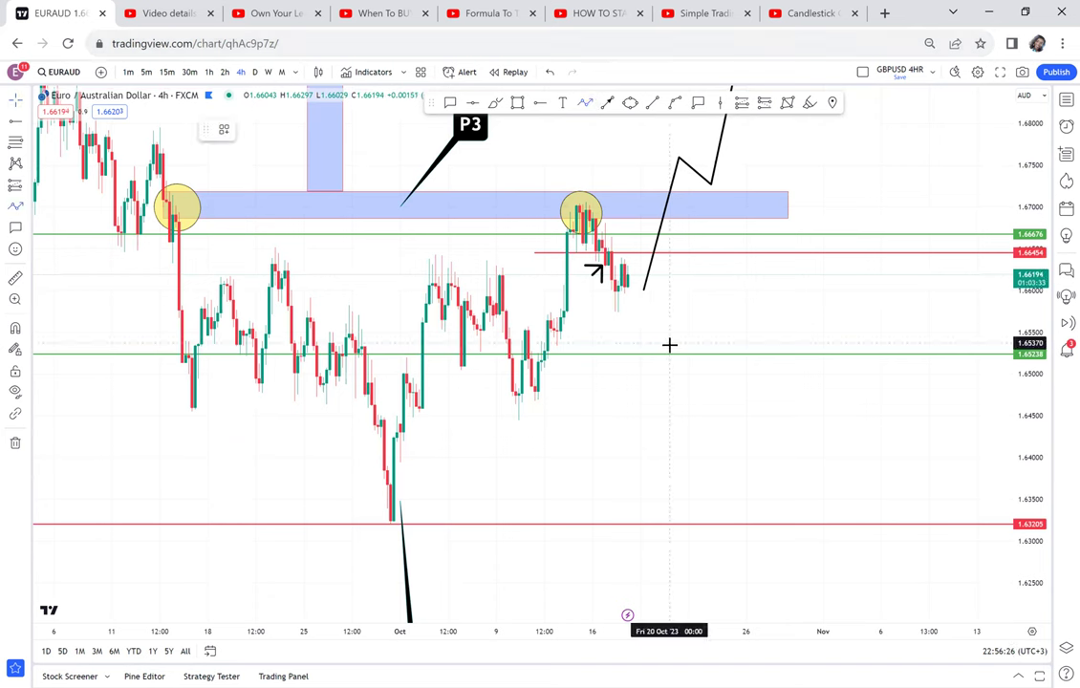
pyautogui.click(669, 345)
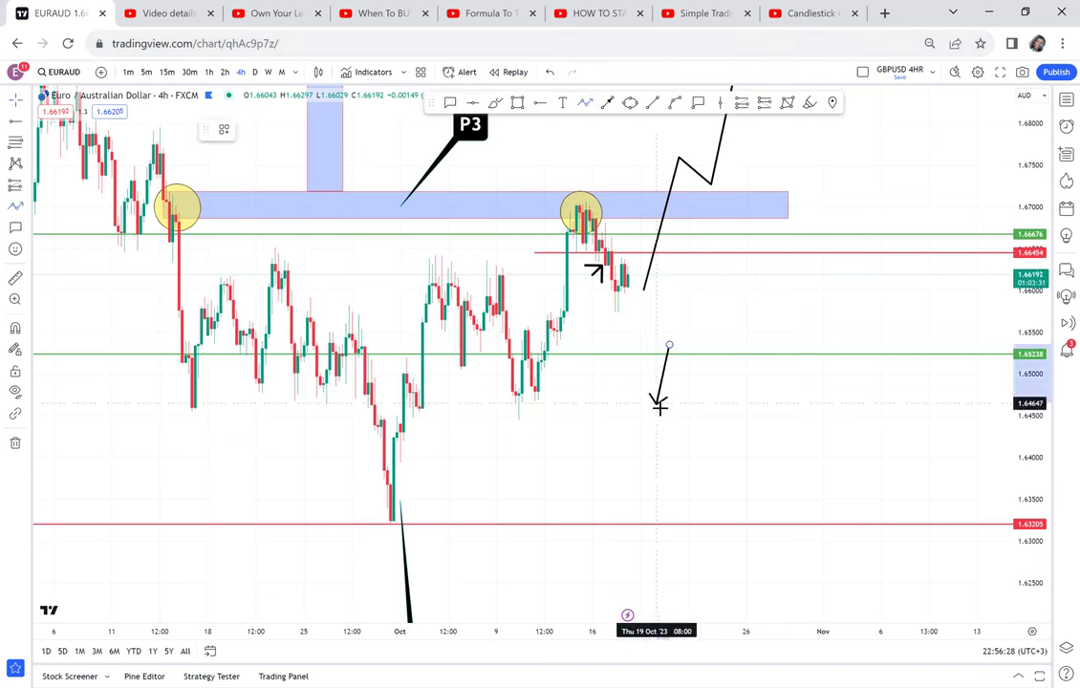
pyautogui.doubleClick(675, 418)
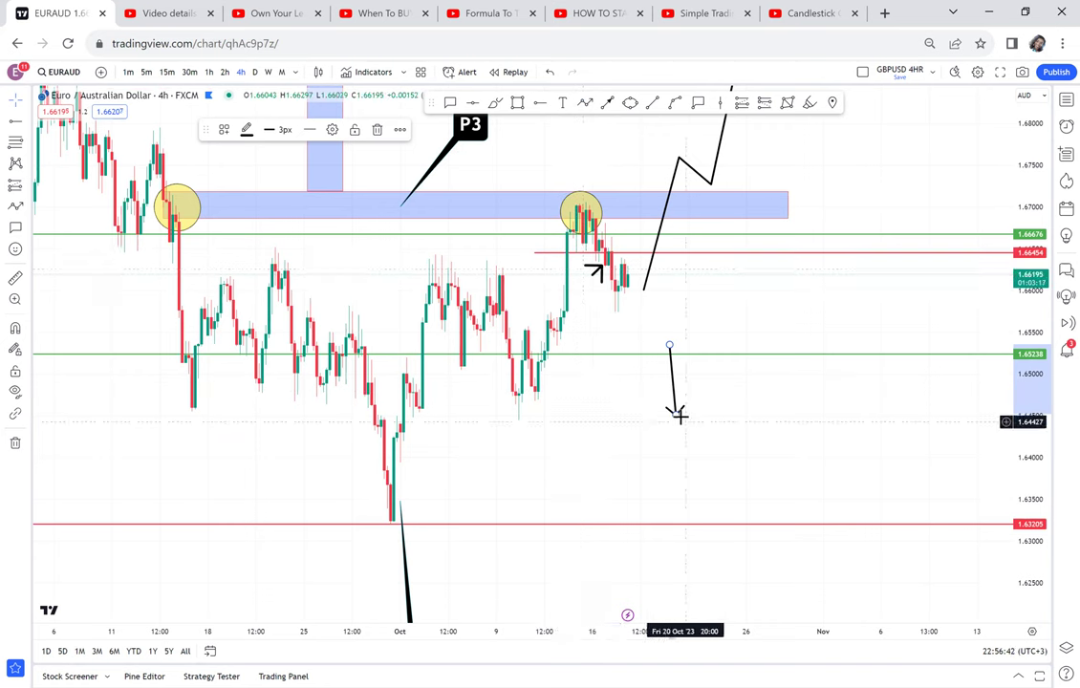
pyautogui.click(723, 530)
pyautogui.moveTo(822, 393); pyautogui.dragTo(851, 517)
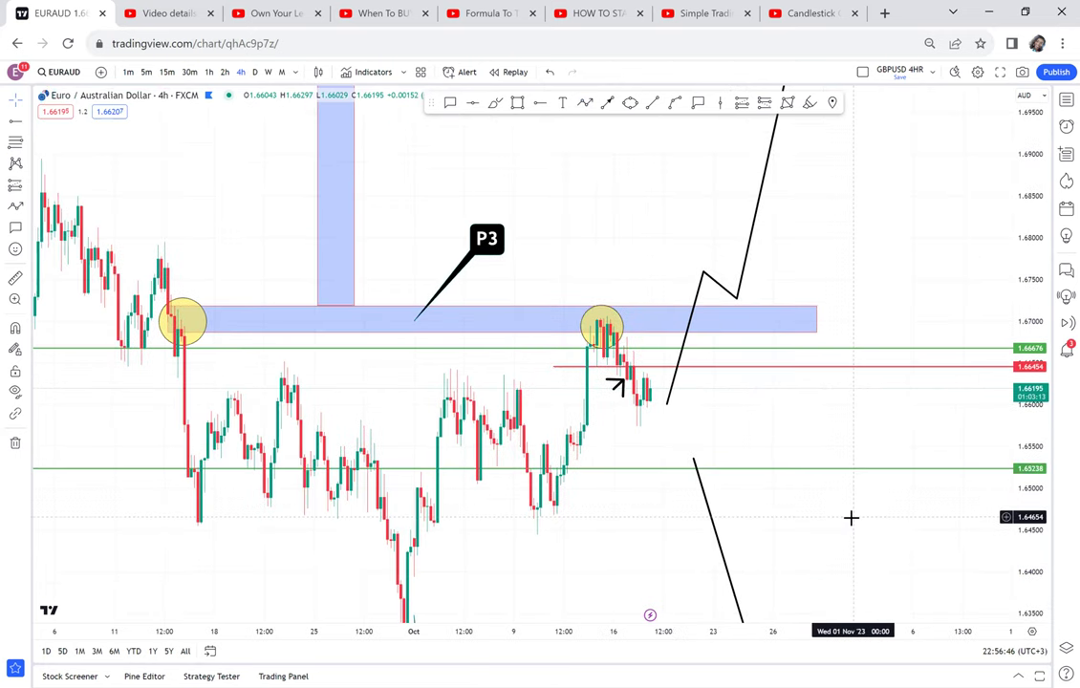
# Draw a support rectangle above the green 1.65238 line, from 10 October at 1.65531 to 25 October at 1.65351
pyautogui.scroll(1, 851, 517)
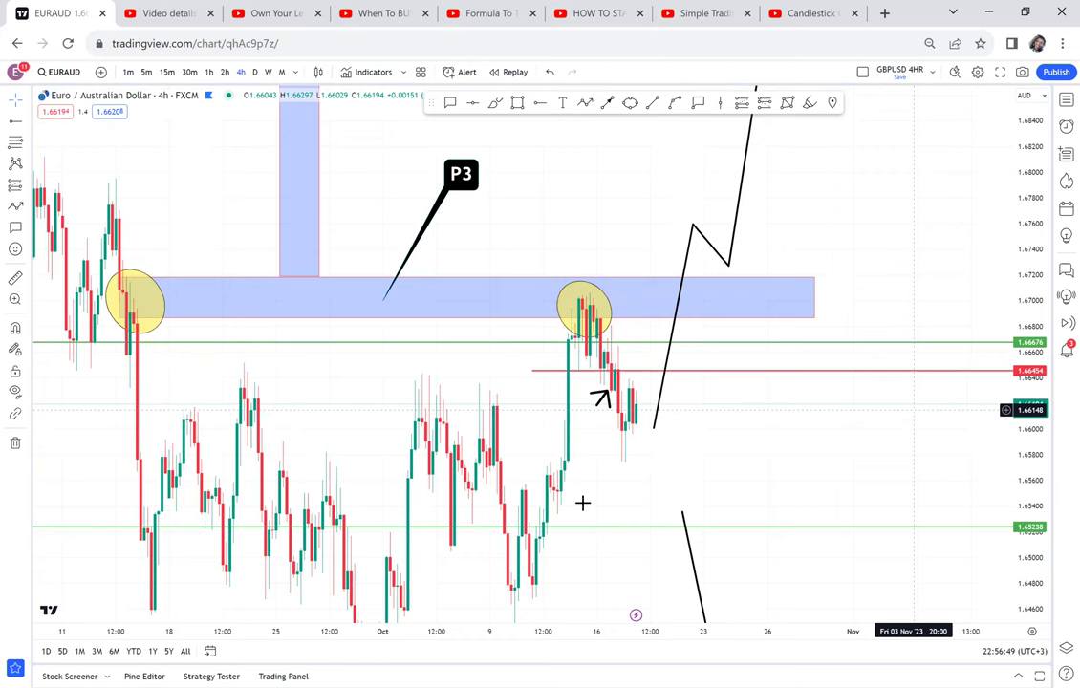
pyautogui.scroll(1, 458, 489)
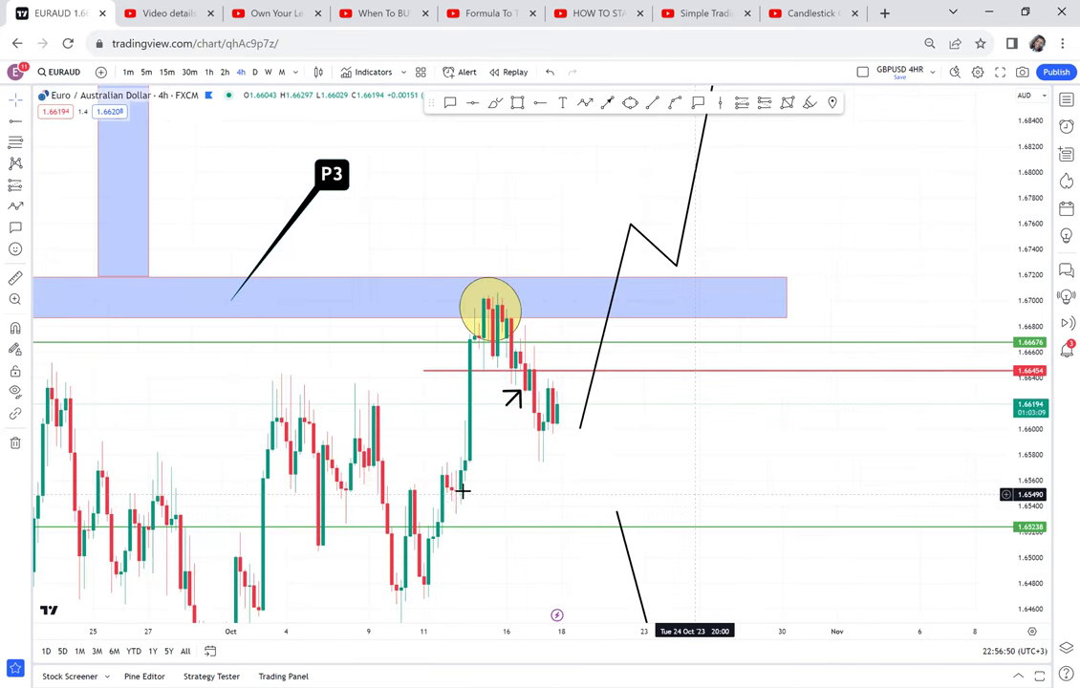
pyautogui.click(517, 103)
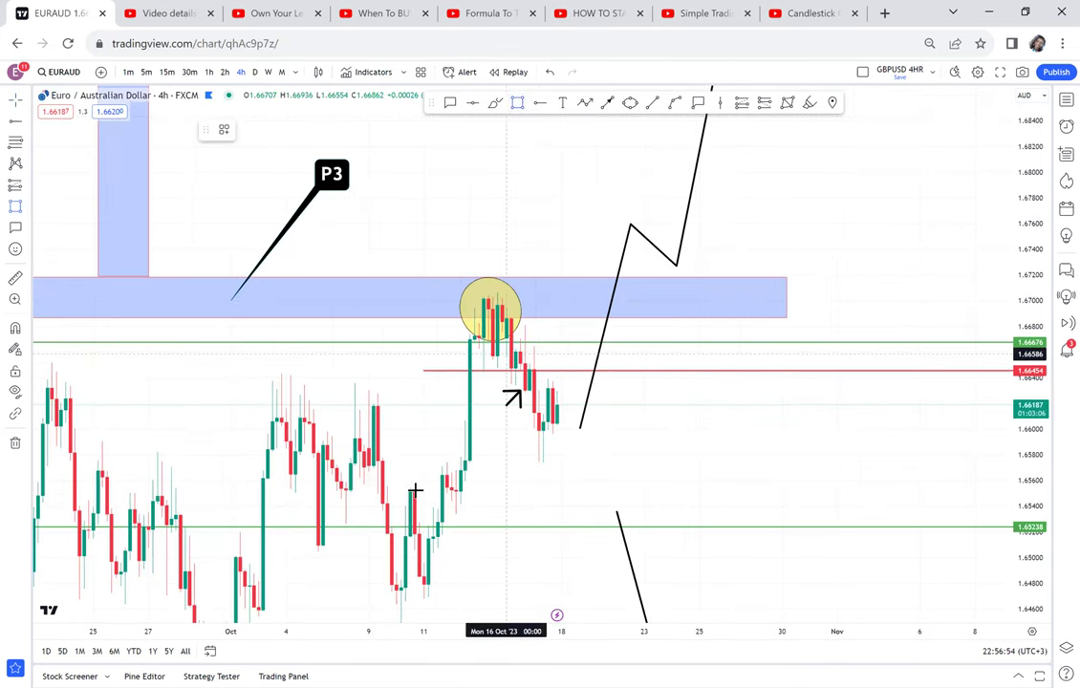
pyautogui.click(414, 490)
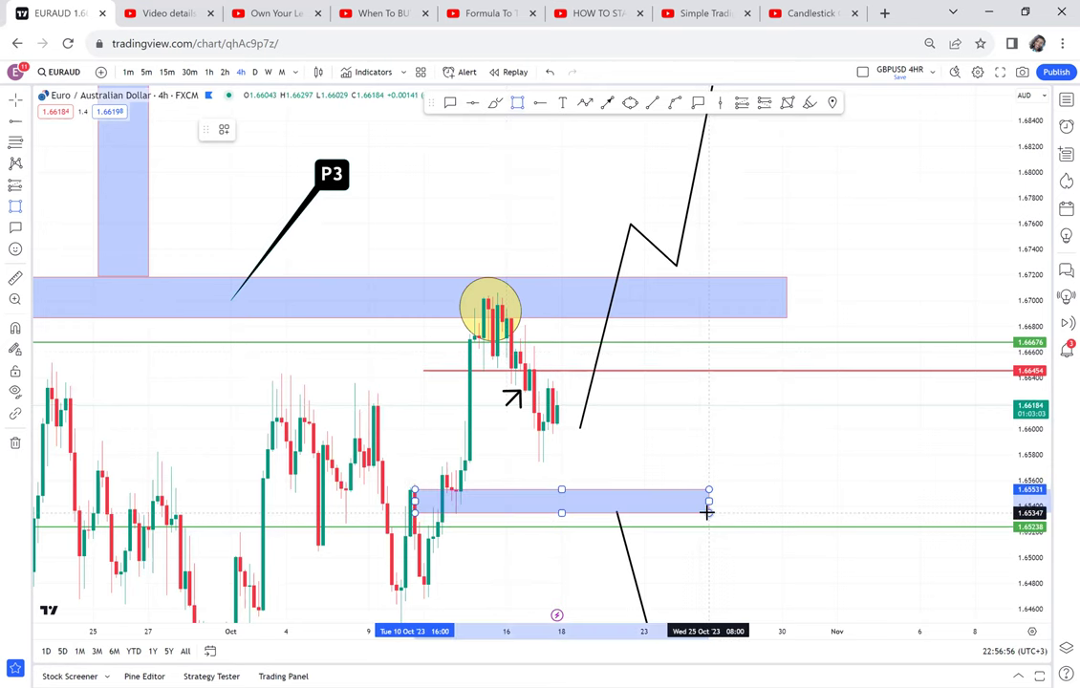
pyautogui.click(708, 513)
# Add a callout labelled P4, anchored on the new support rectangle at 24 October and 1.65480
pyautogui.moveTo(668, 335); pyautogui.dragTo(614, 249)
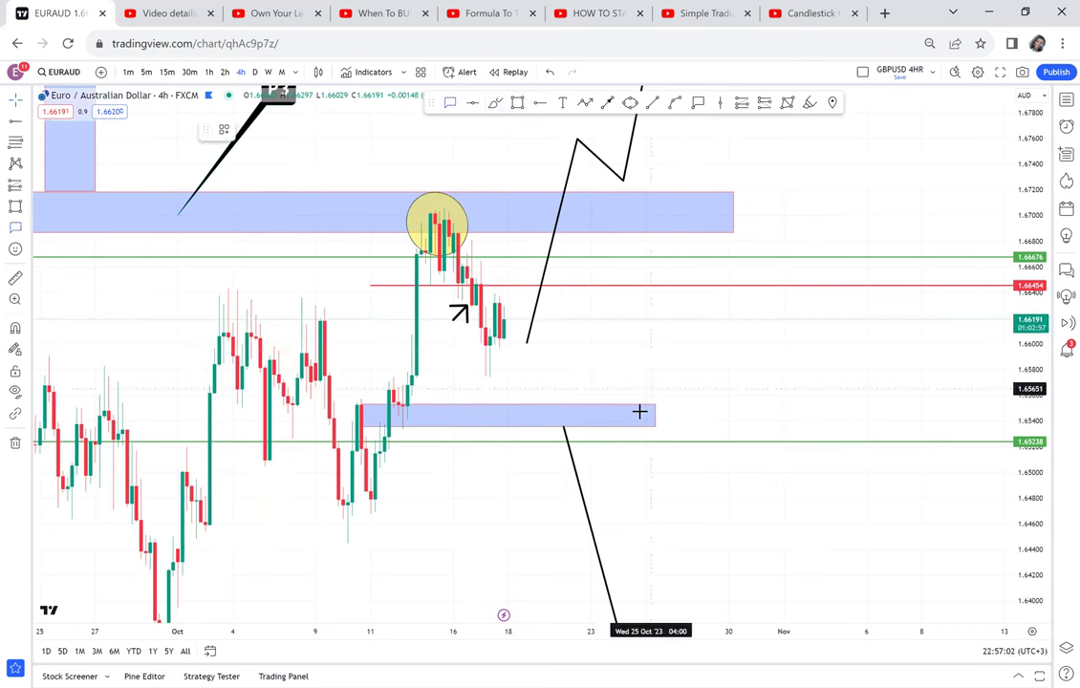
pyautogui.click(692, 357)
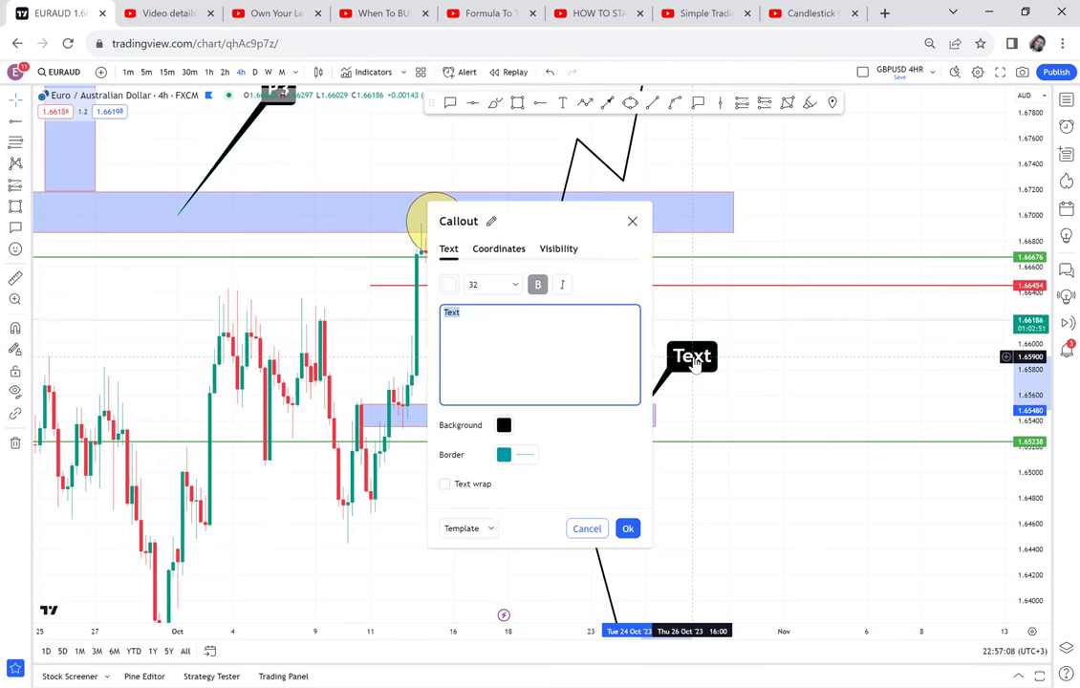
pyautogui.write('P4')
pyautogui.click(723, 337)
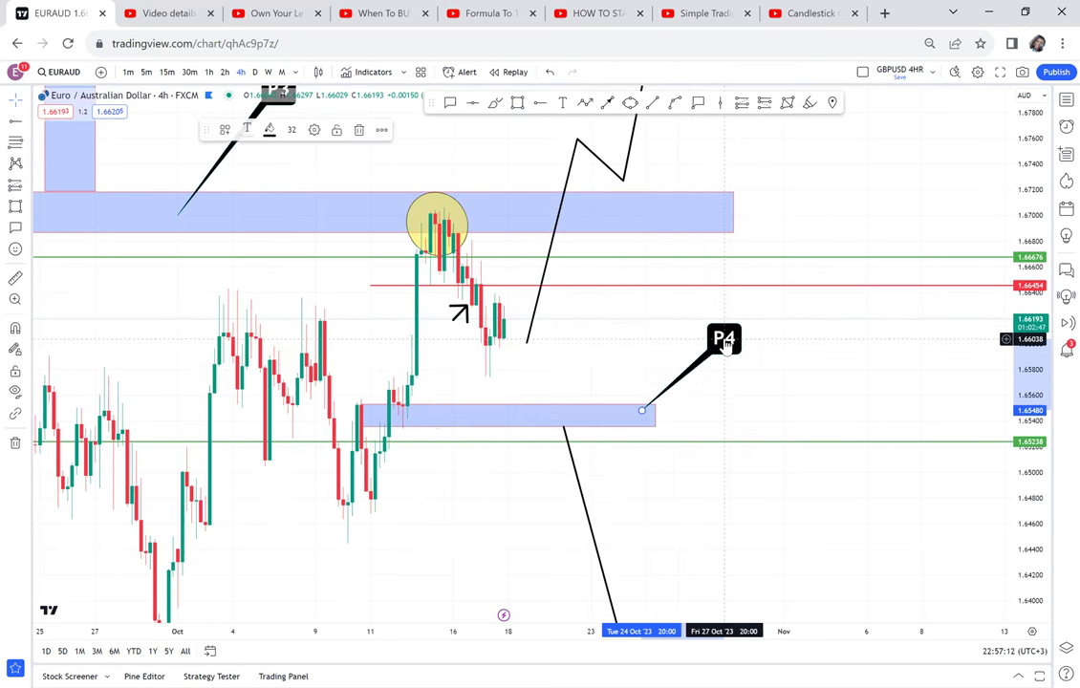
pyautogui.click(798, 345)
# Draw a short downward arrow path from the latest candle to the lower edge of the P4 rectangle
pyautogui.click(585, 102)
pyautogui.moveTo(512, 339)
pyautogui.mouseDown()
pyautogui.moveTo(513, 422)
pyautogui.moveTo(526, 424)
pyautogui.mouseUp()
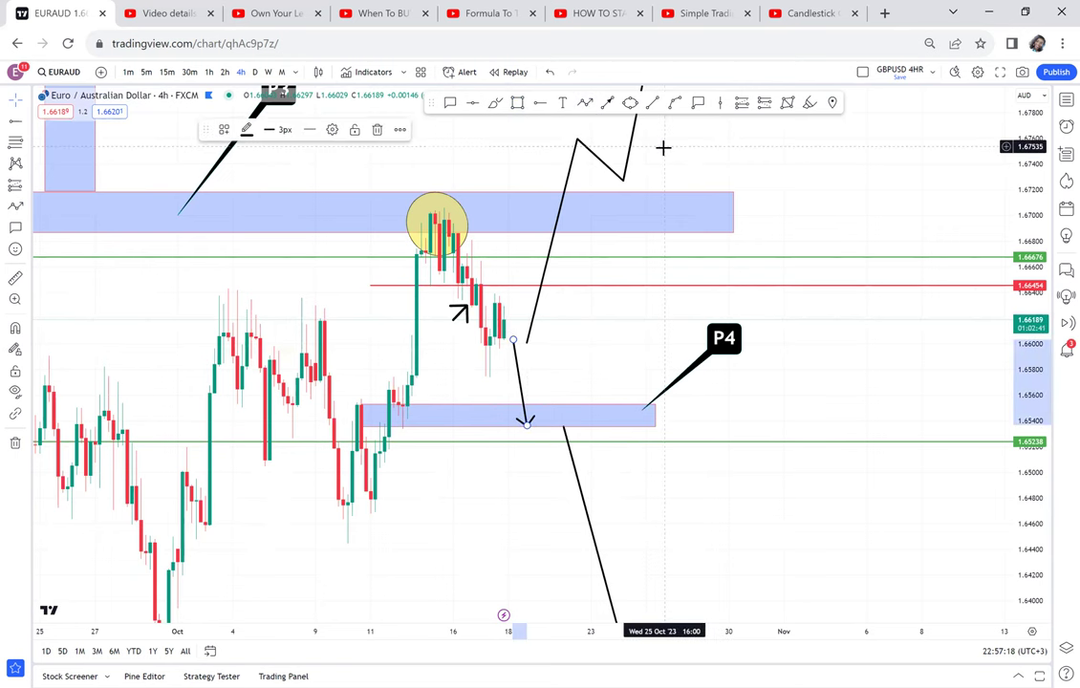
pyautogui.click(589, 381)
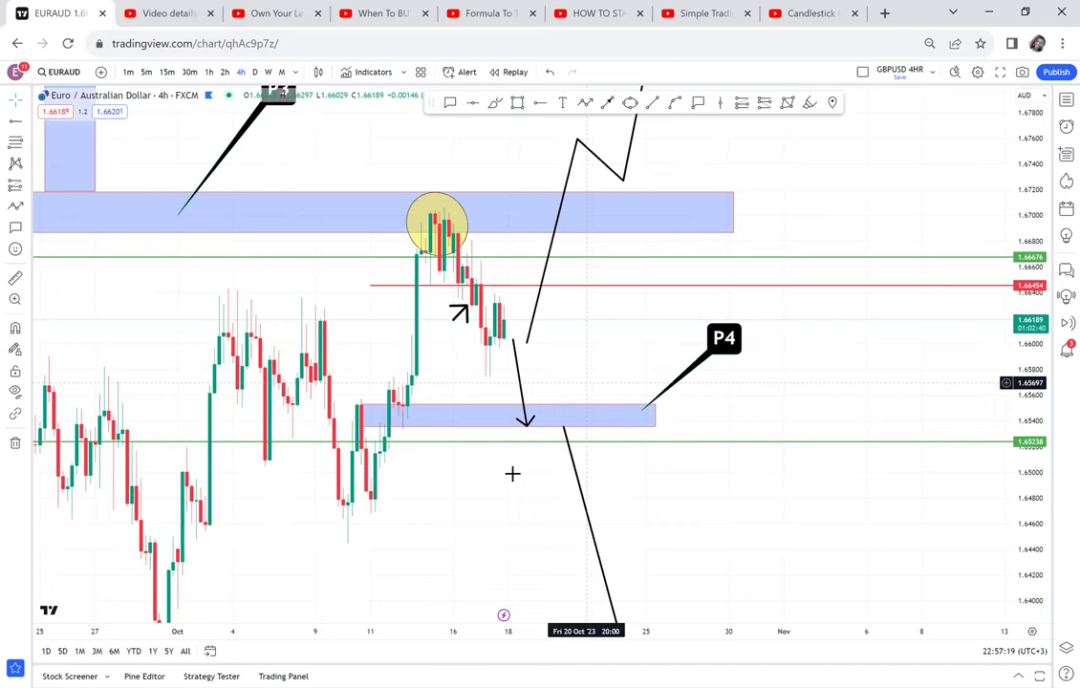
# Move the starting point of the rising zigzag path to the top edge of the P3 resistance rectangle
pyautogui.moveTo(511, 472); pyautogui.dragTo(489, 596)
pyautogui.moveTo(506, 467); pyautogui.dragTo(532, 316)
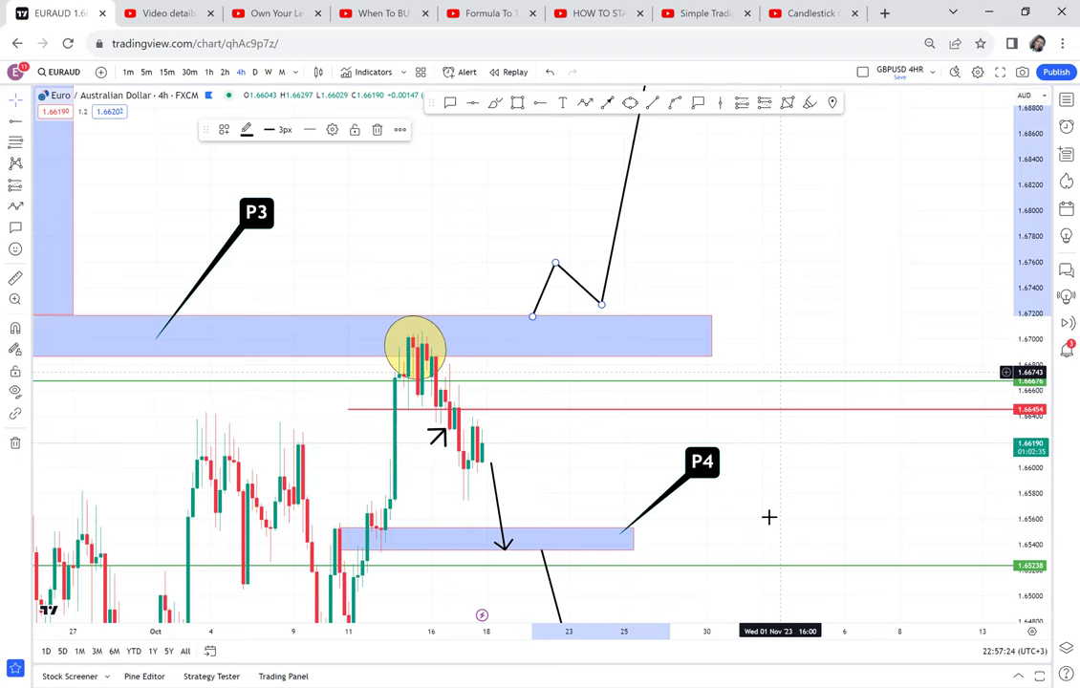
pyautogui.moveTo(376, 543); pyautogui.dragTo(365, 449)
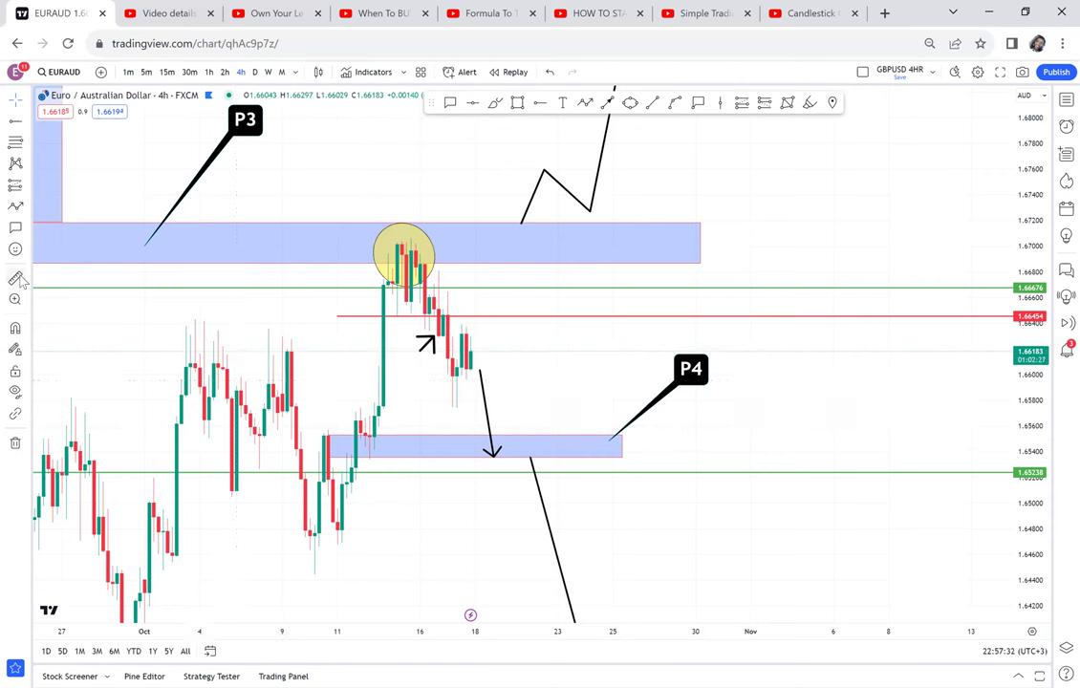
# Measure the leg from the P4 rectangle to the mid-October high and replace the red 1.66454 ray with a horizontal line at 1.66236
pyautogui.keyDown('shift'); pyautogui.click(353, 459); pyautogui.keyUp('shift')
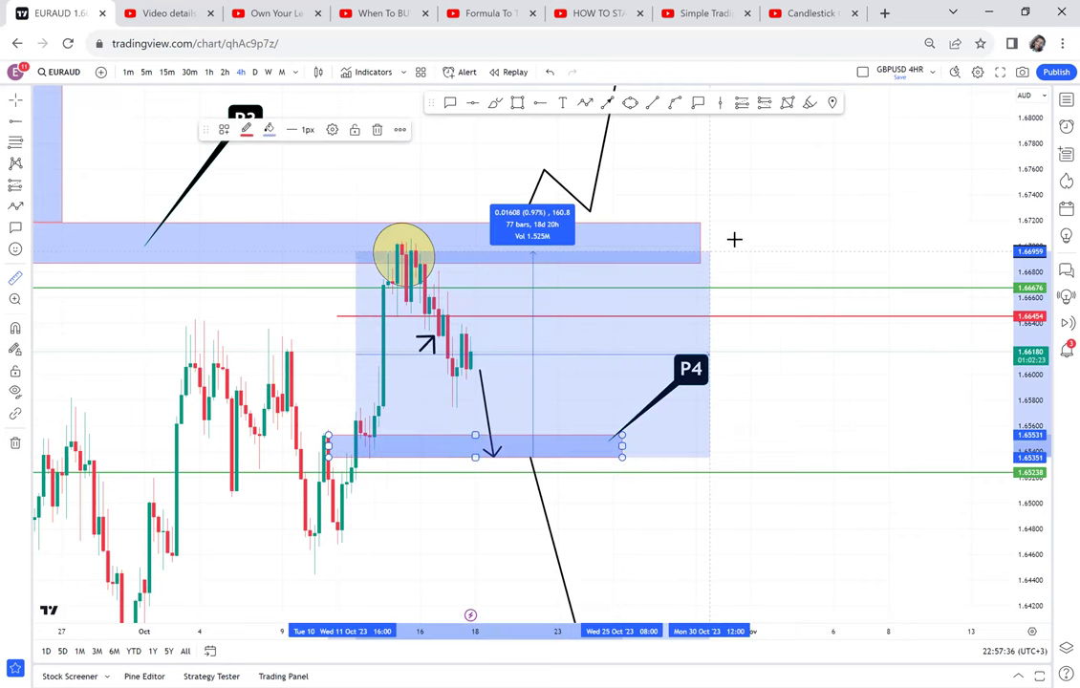
pyautogui.click(738, 237)
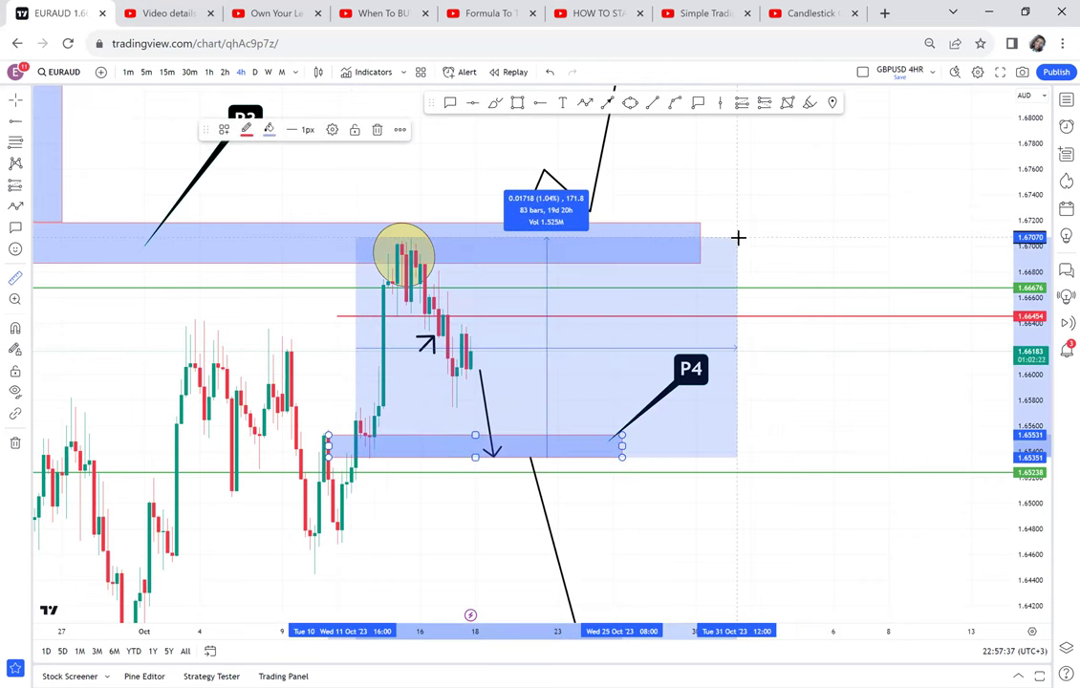
pyautogui.click(472, 103)
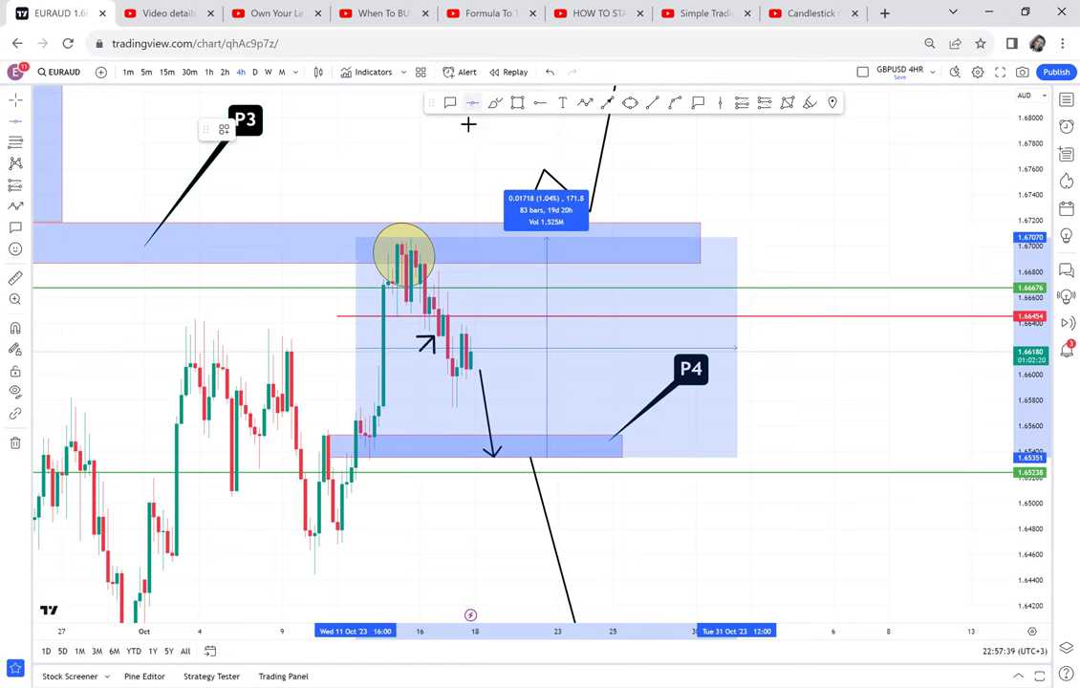
pyautogui.click(417, 344)
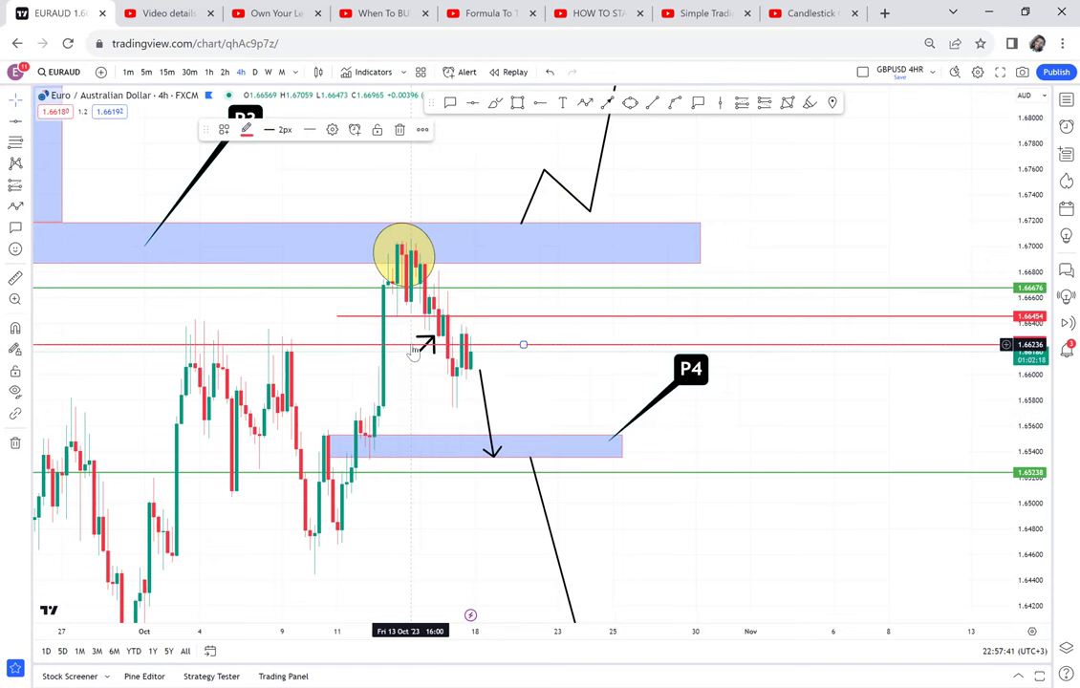
pyautogui.click(476, 317)
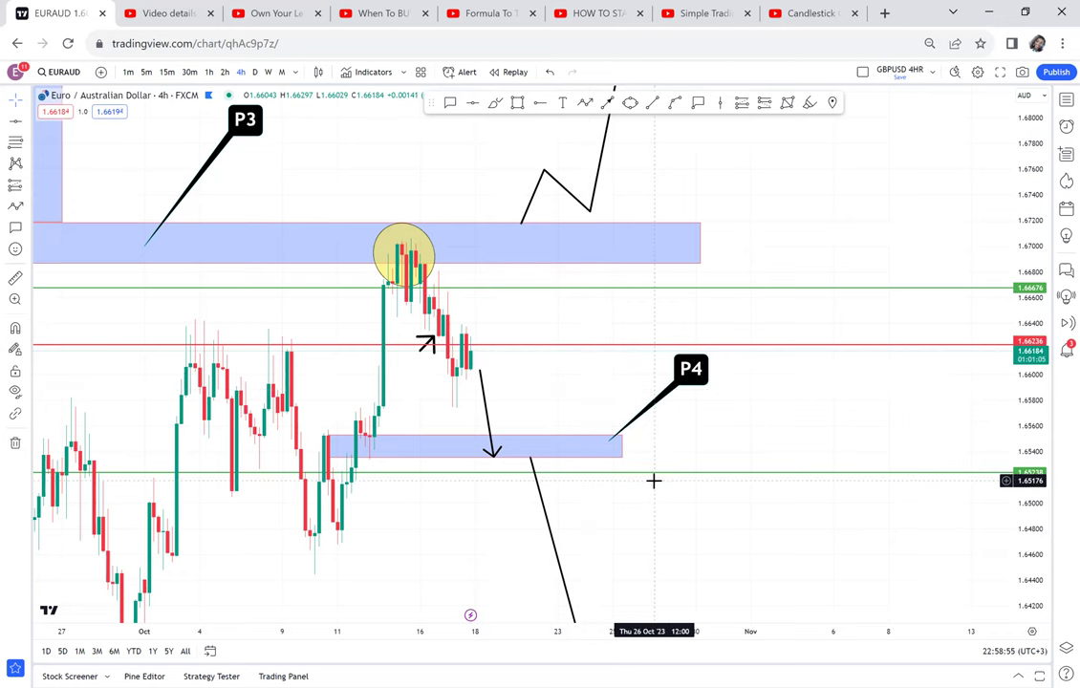
pyautogui.moveTo(885, 383); pyautogui.dragTo(953, 354)
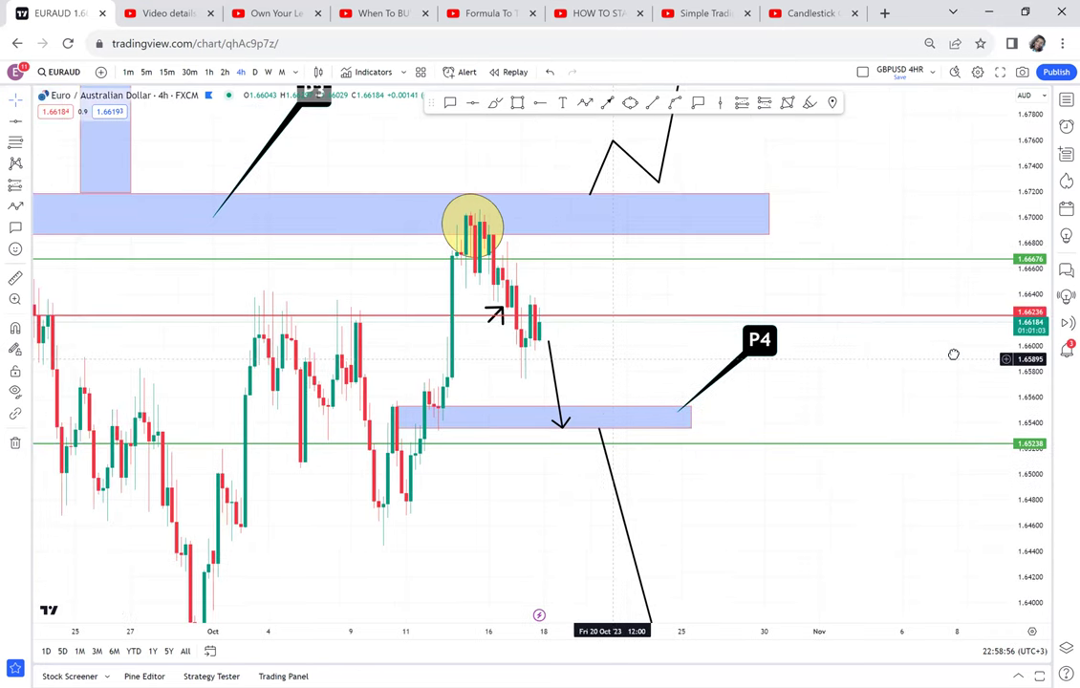
pyautogui.moveTo(469, 303); pyautogui.dragTo(867, 255)
pyautogui.moveTo(764, 361); pyautogui.dragTo(697, 294)
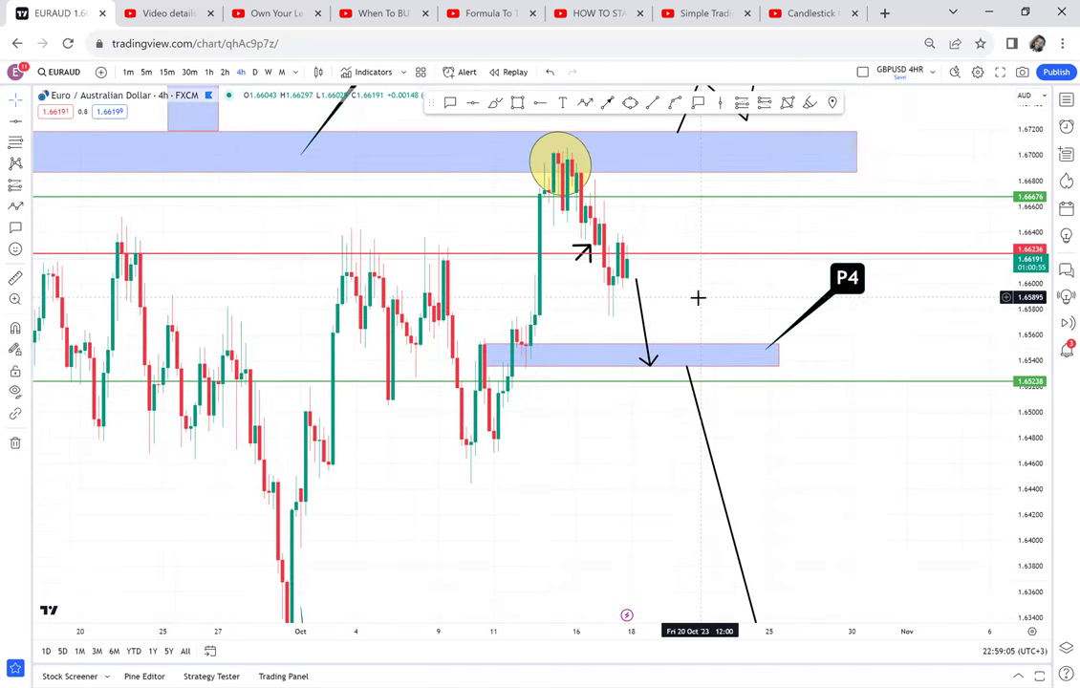